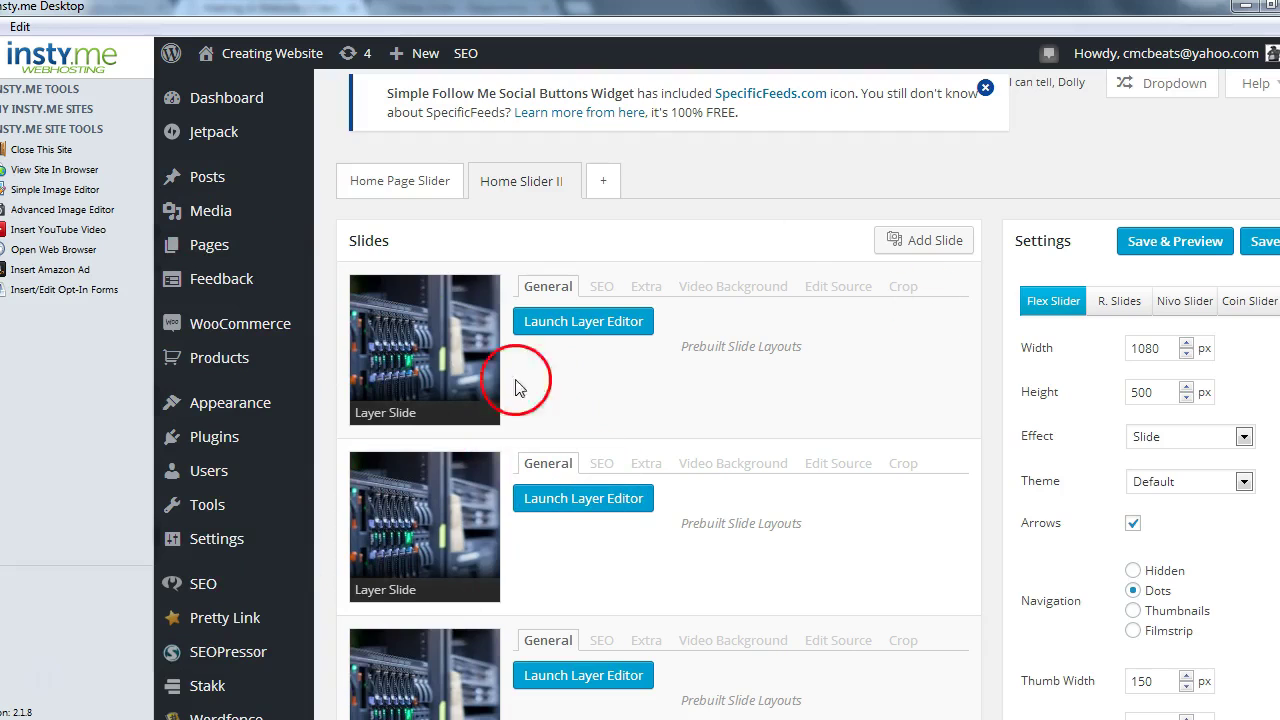
From the Dashboard, search the plugin directory for 'meta pro slider'.
{"action": "mouse_move", "coordinate": [260, 108]}
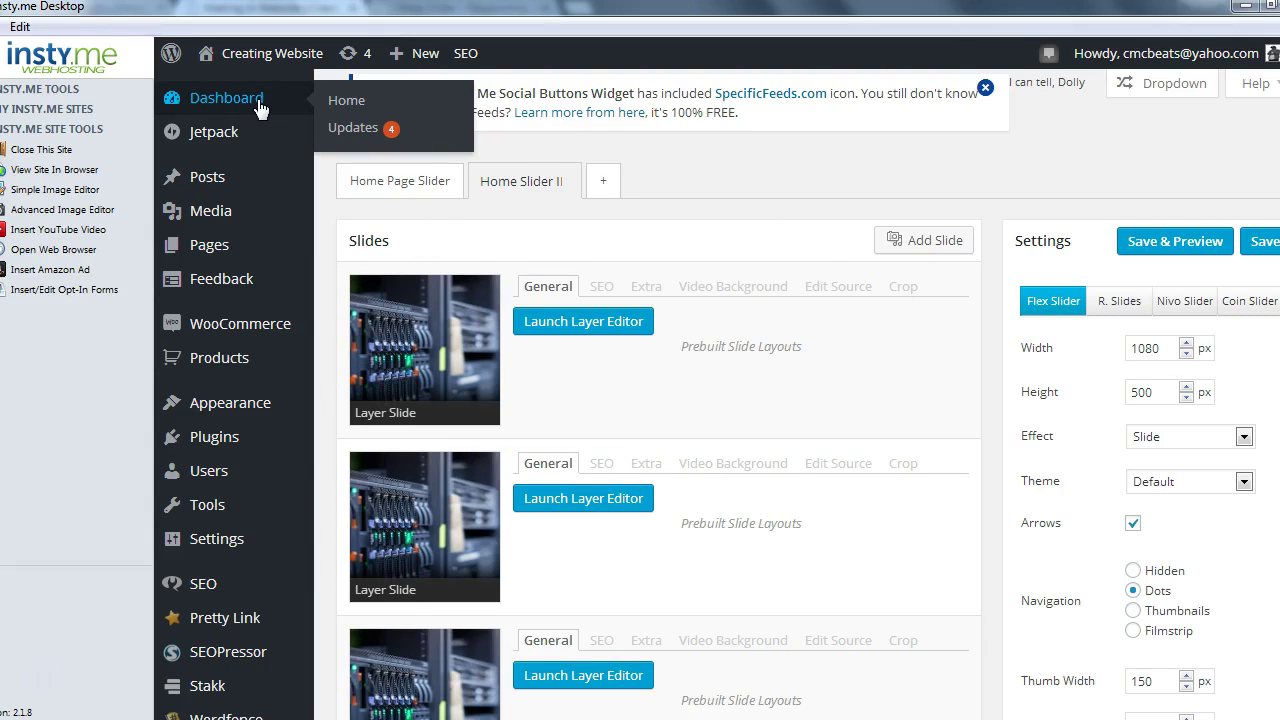
{"action": "left_click", "coordinate": [806, 410]}
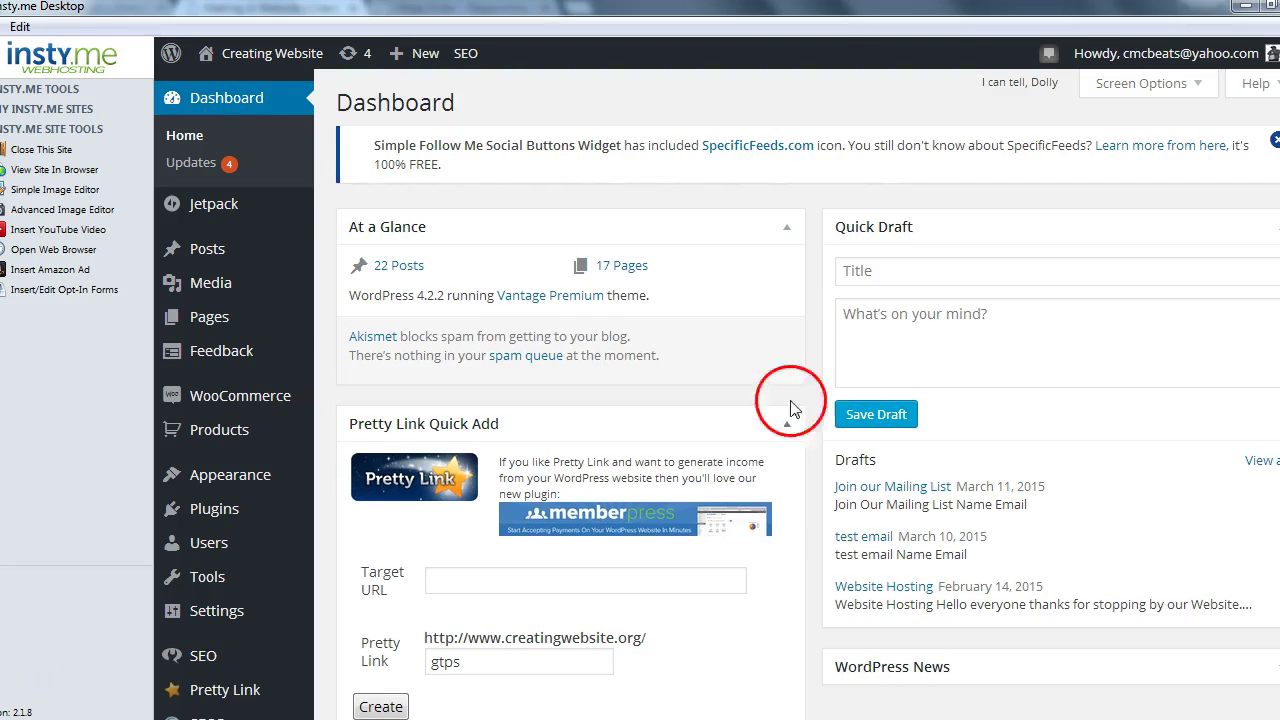
{"action": "mouse_move", "coordinate": [228, 510]}
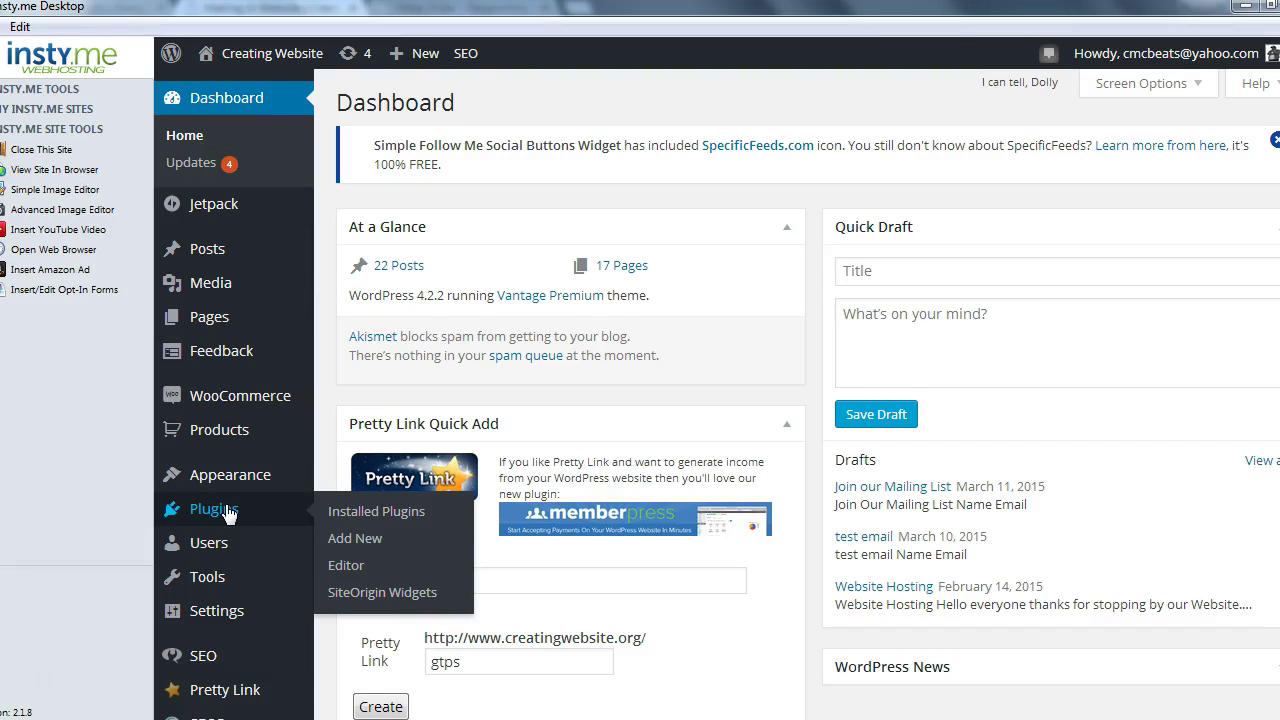
{"action": "left_click", "coordinate": [228, 510]}
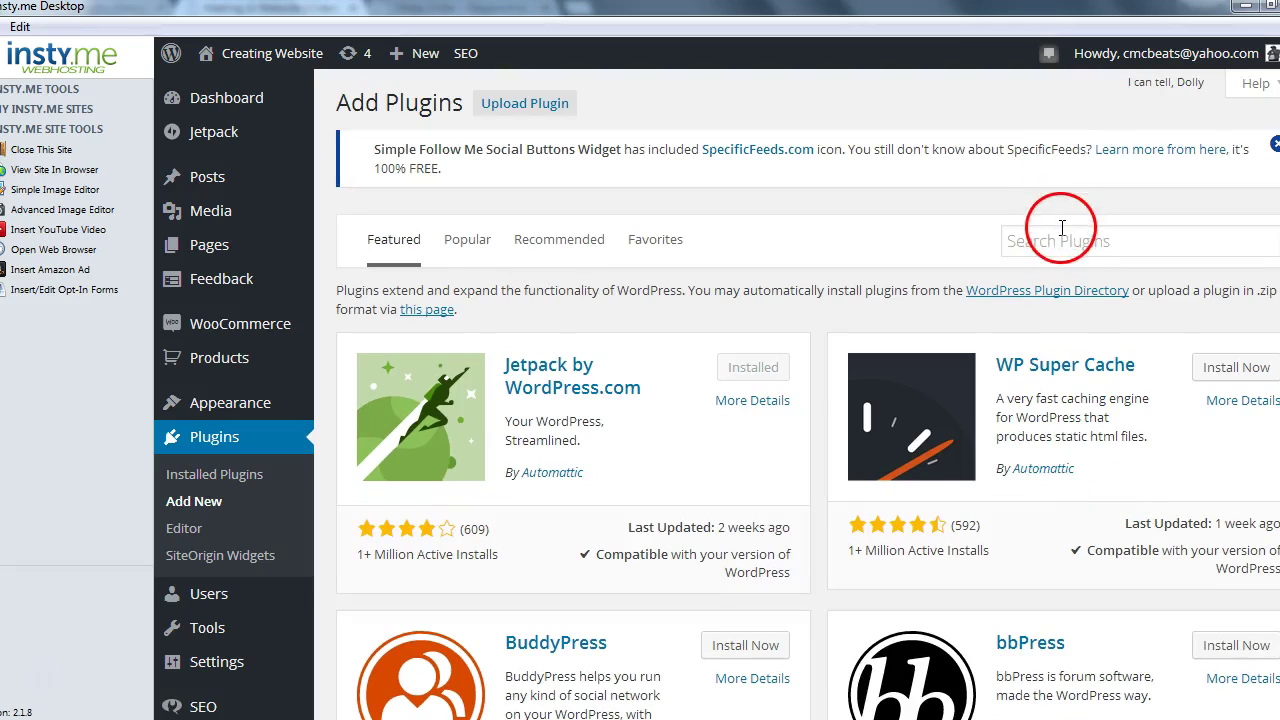
{"action": "left_click", "coordinate": [1062, 228]}
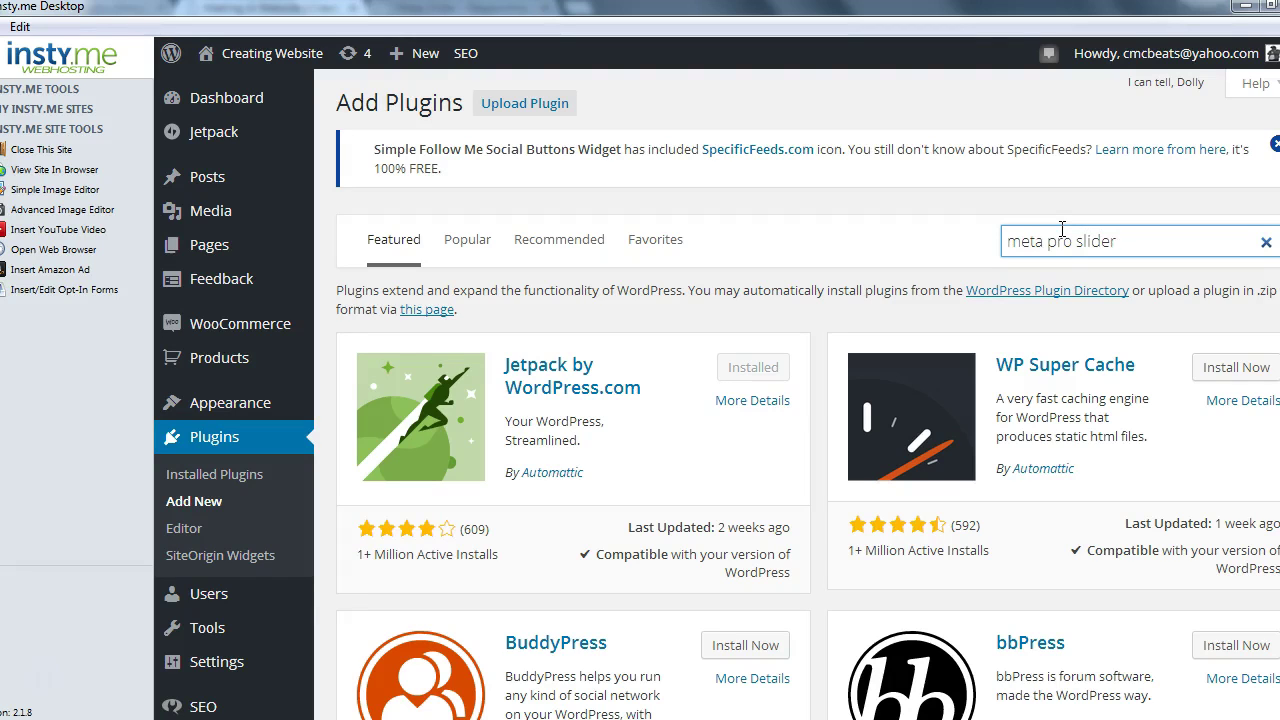
{"action": "key", "text": "Return"}
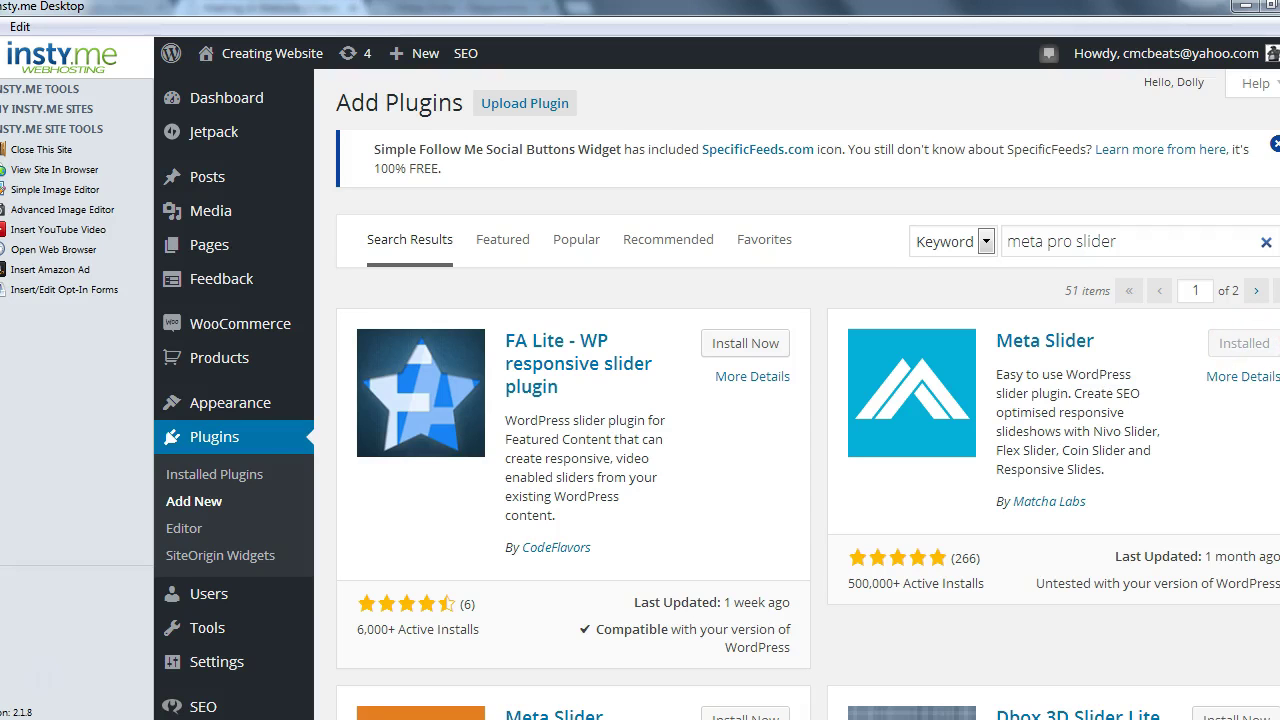
Look through the search results, then bring up the live creatingwebsite.org site in Chrome.
{"action": "scroll", "coordinate": [808, 394], "scroll_direction": "down", "scroll_amount": 14}
{"action": "scroll", "coordinate": [808, 394], "scroll_direction": "down", "scroll_amount": 5}
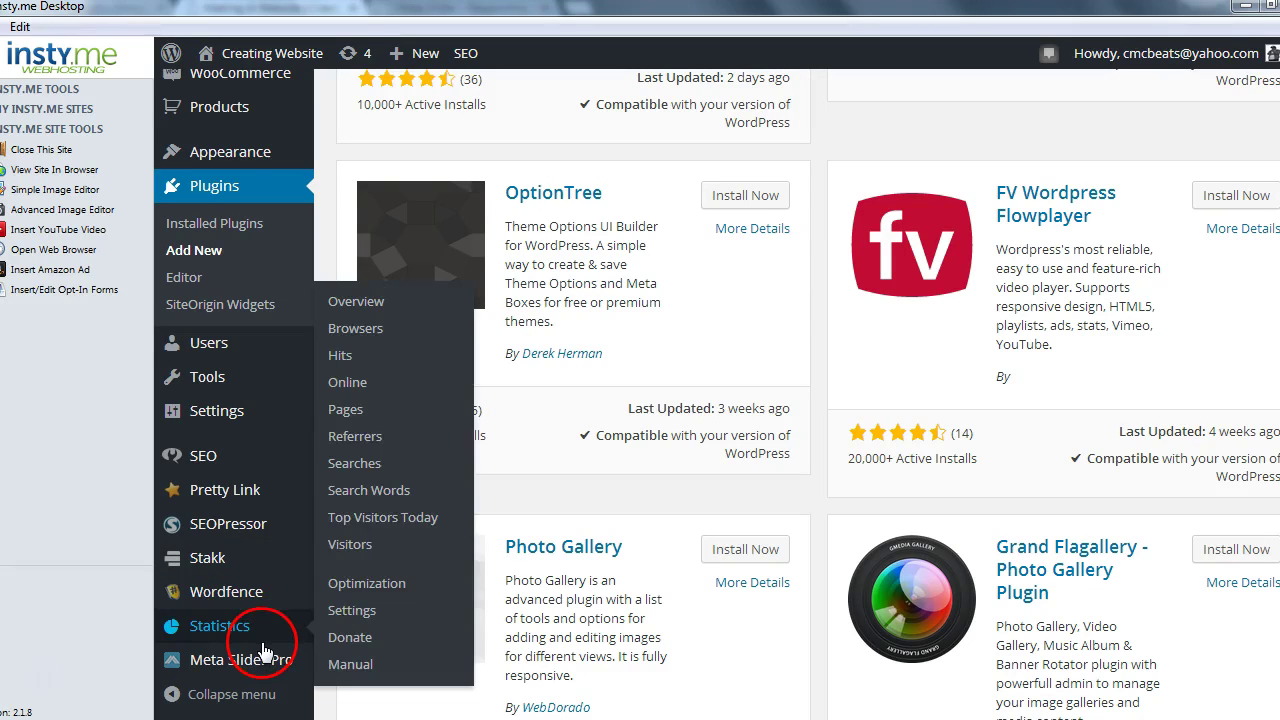
{"action": "left_click", "coordinate": [243, 668]}
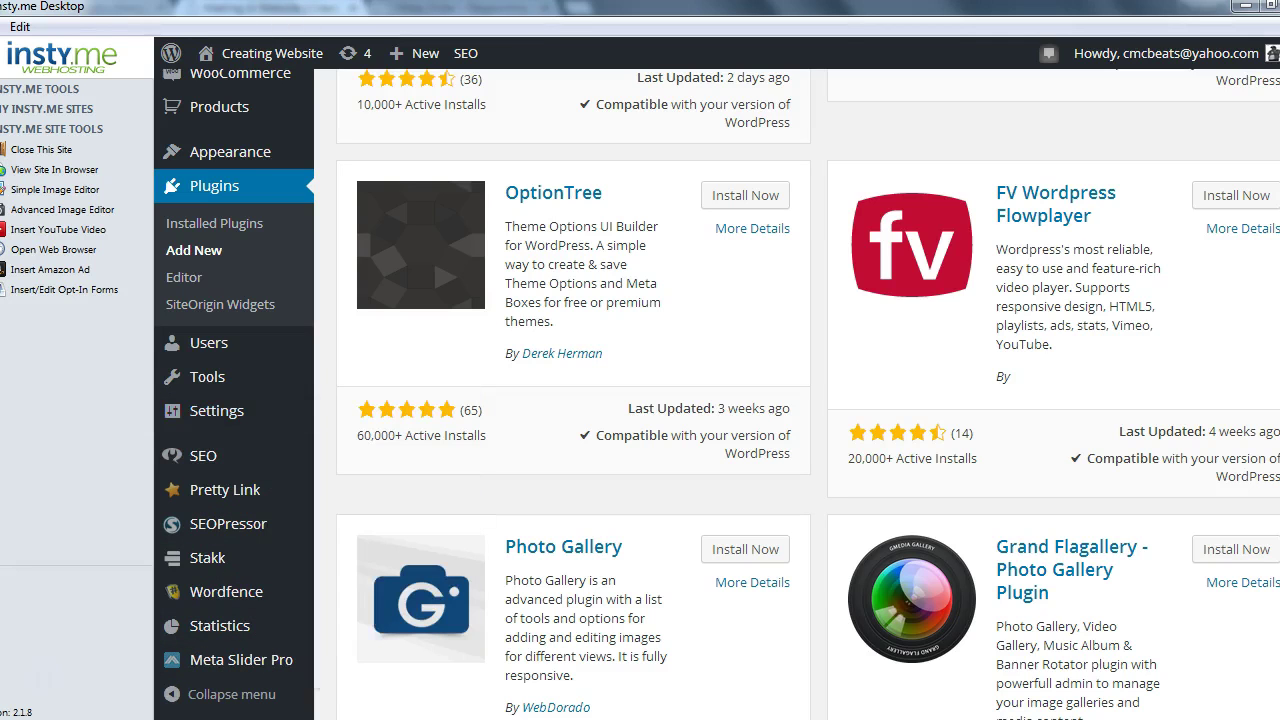
{"action": "left_click", "coordinate": [170, 705]}
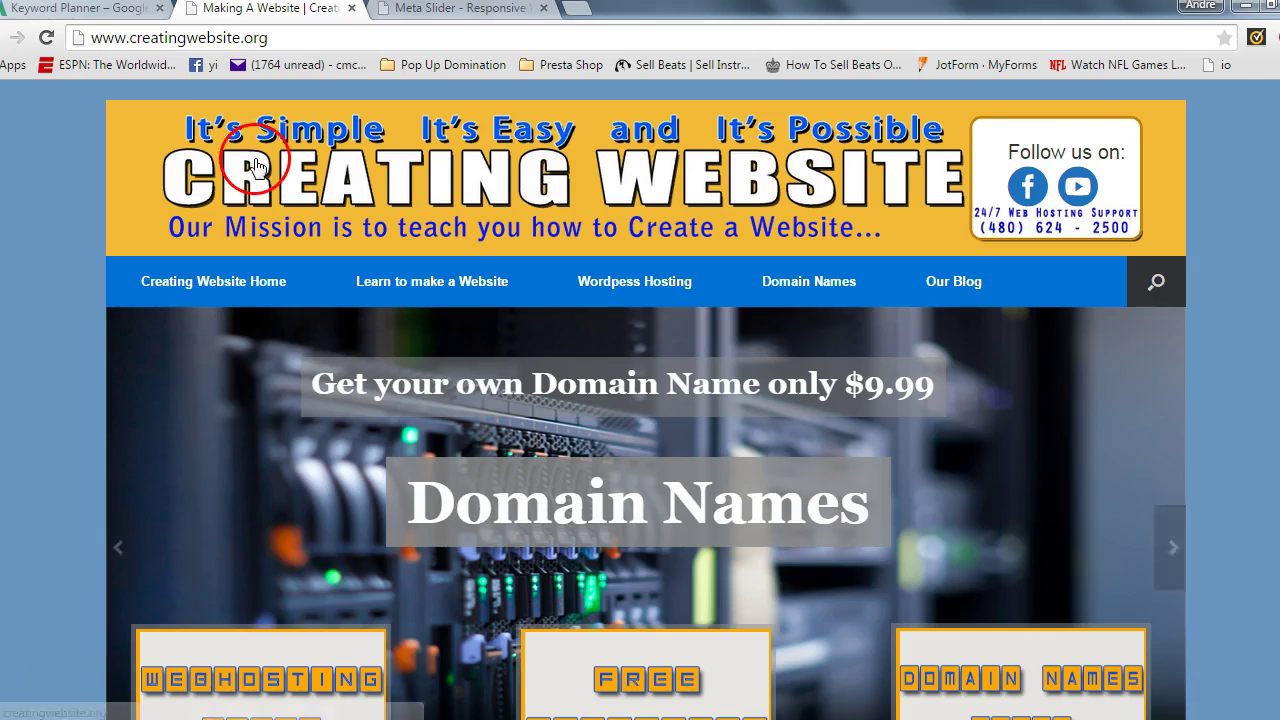
Compare the Meta Slider Pro plans (Personal $19, Developer $99, Multi Site $39), then return to WordPress.
{"action": "left_click", "coordinate": [412, 10]}
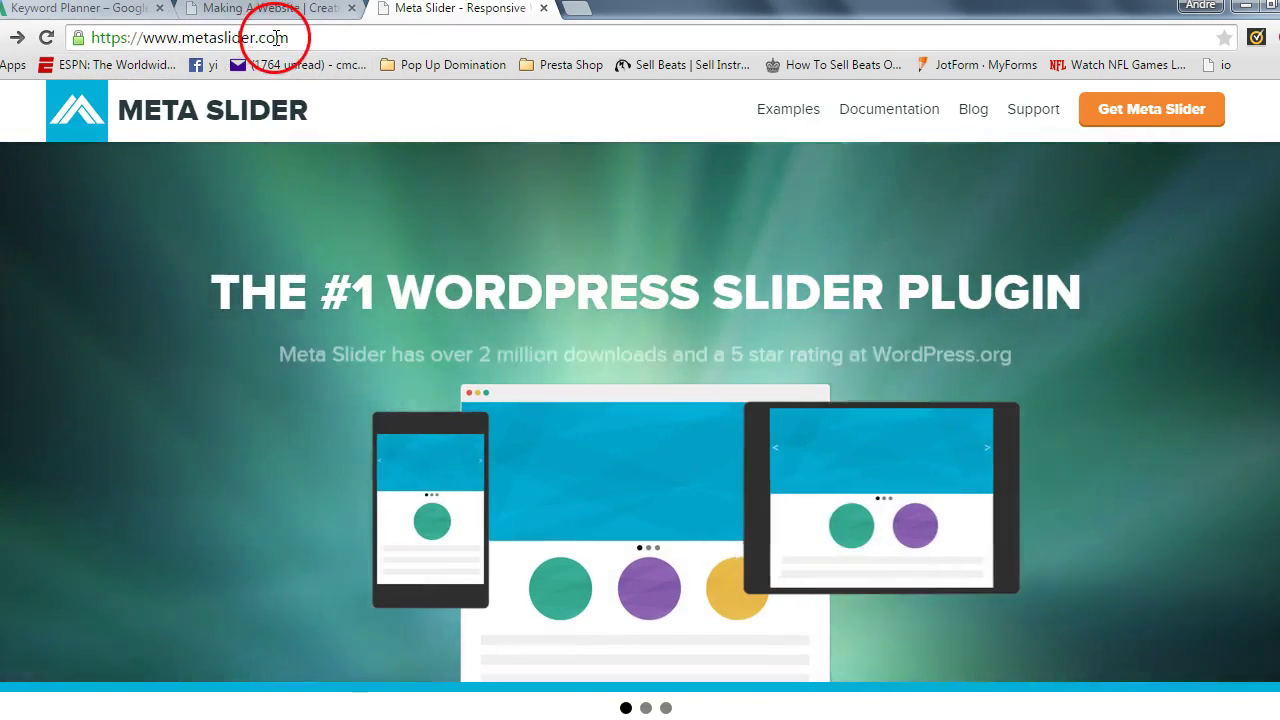
{"action": "left_click", "coordinate": [276, 38]}
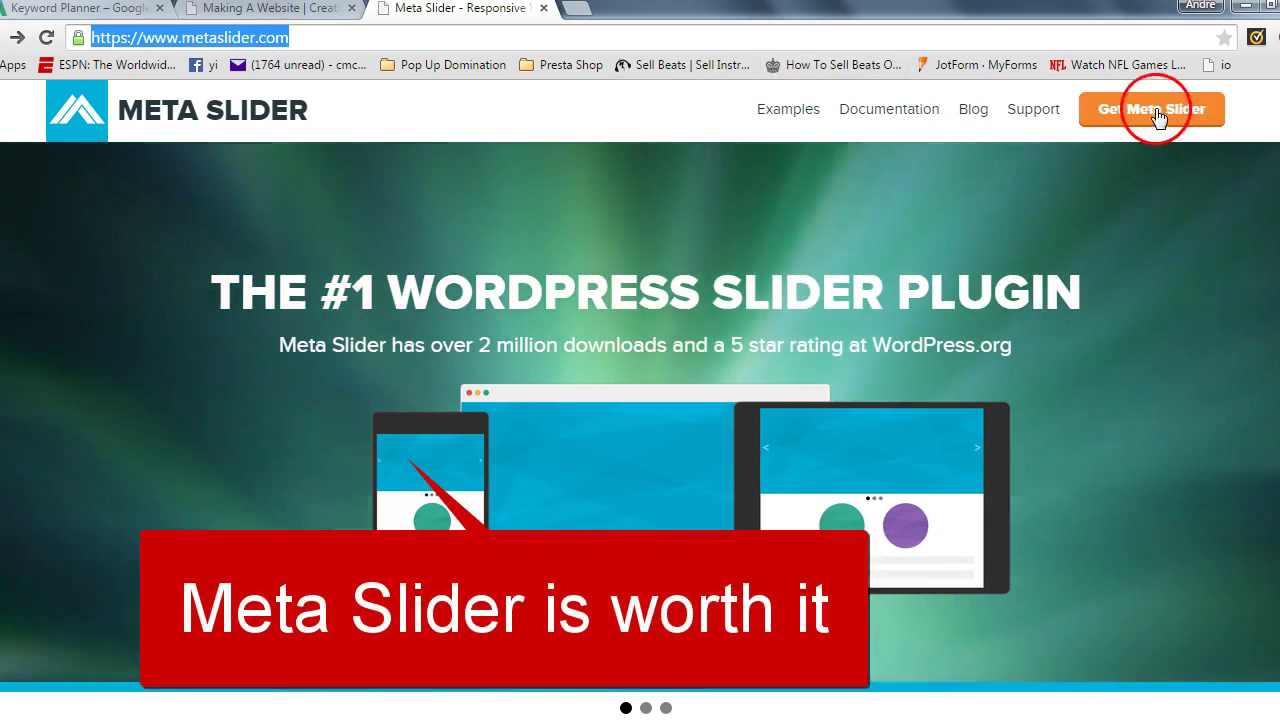
{"action": "left_click", "coordinate": [1156, 115]}
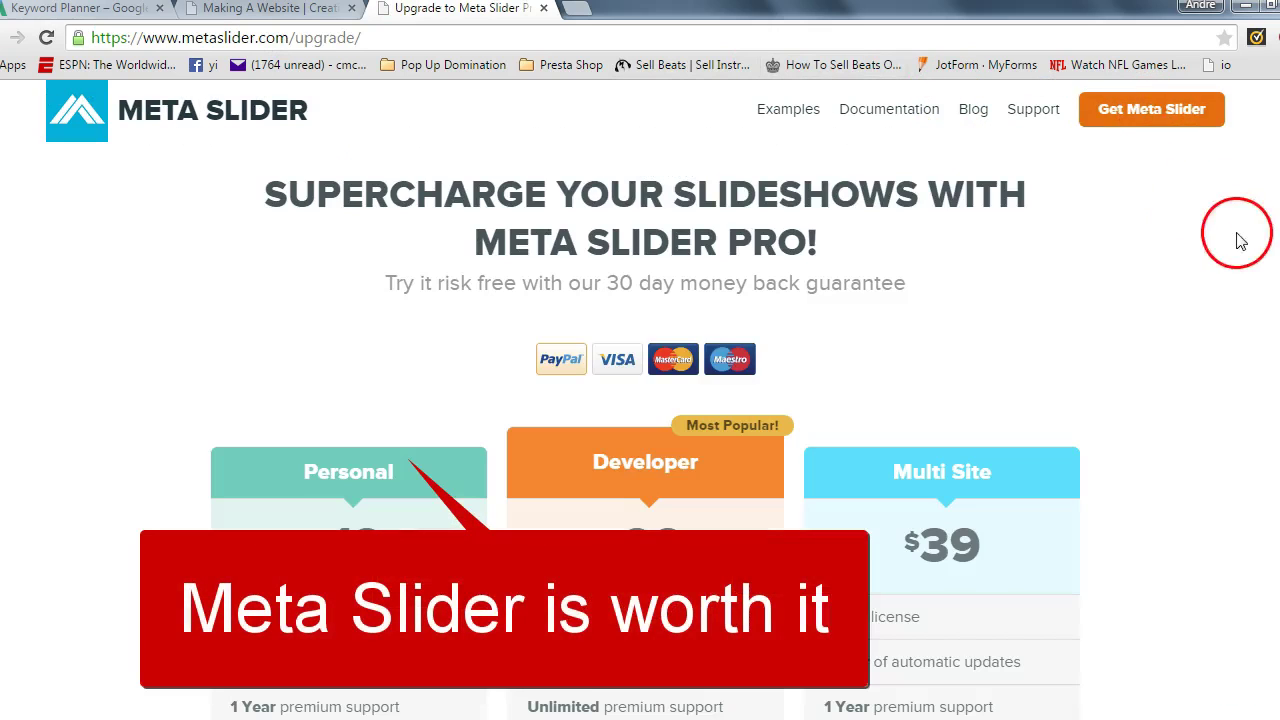
{"action": "scroll", "coordinate": [1240, 241], "scroll_direction": "down", "scroll_amount": 3}
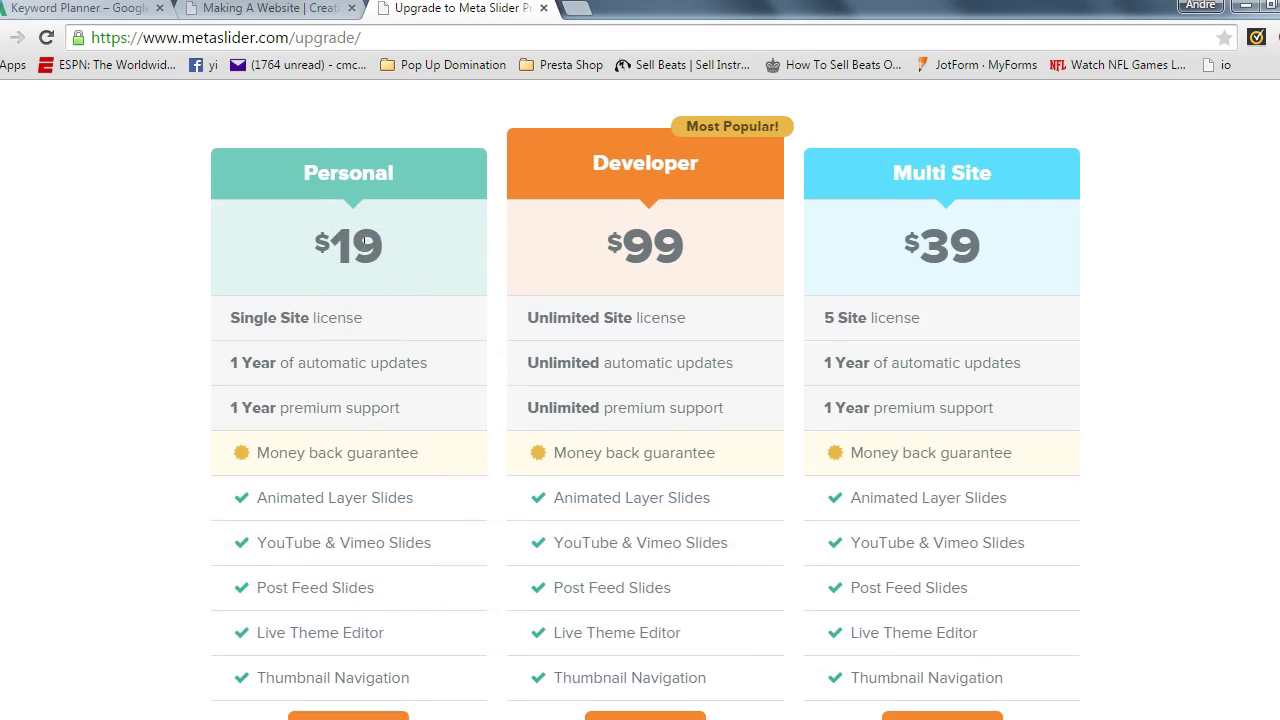
{"action": "scroll", "coordinate": [645, 400], "scroll_direction": "down", "scroll_amount": 3}
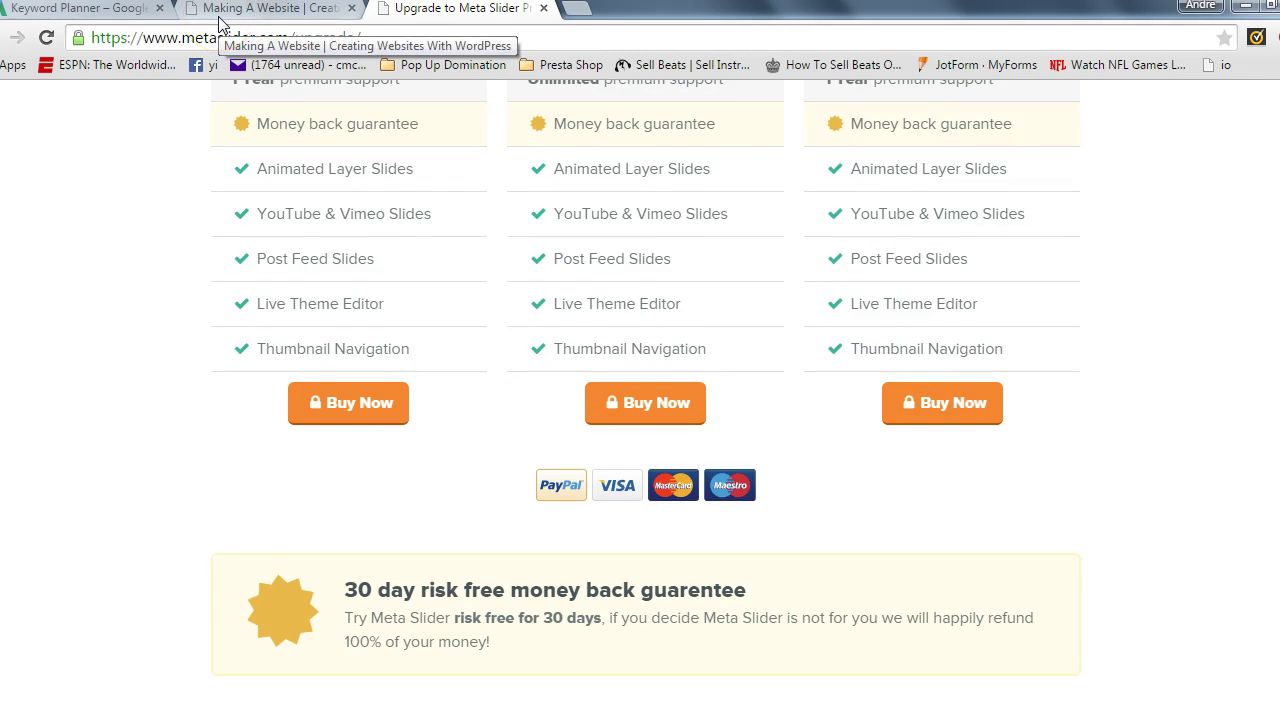
{"action": "left_click", "coordinate": [222, 22]}
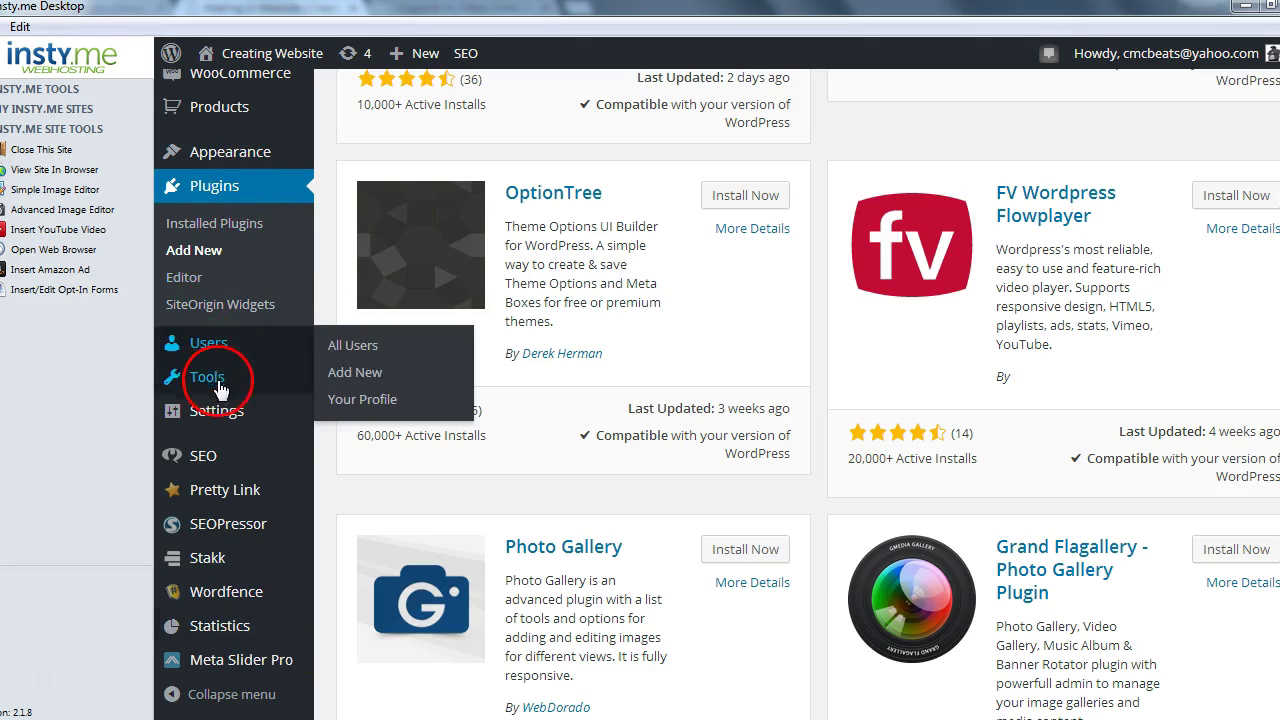
Bring up the Upload Plugin form and cancel the file picker without choosing a .zip.
{"action": "left_click", "coordinate": [220, 192]}
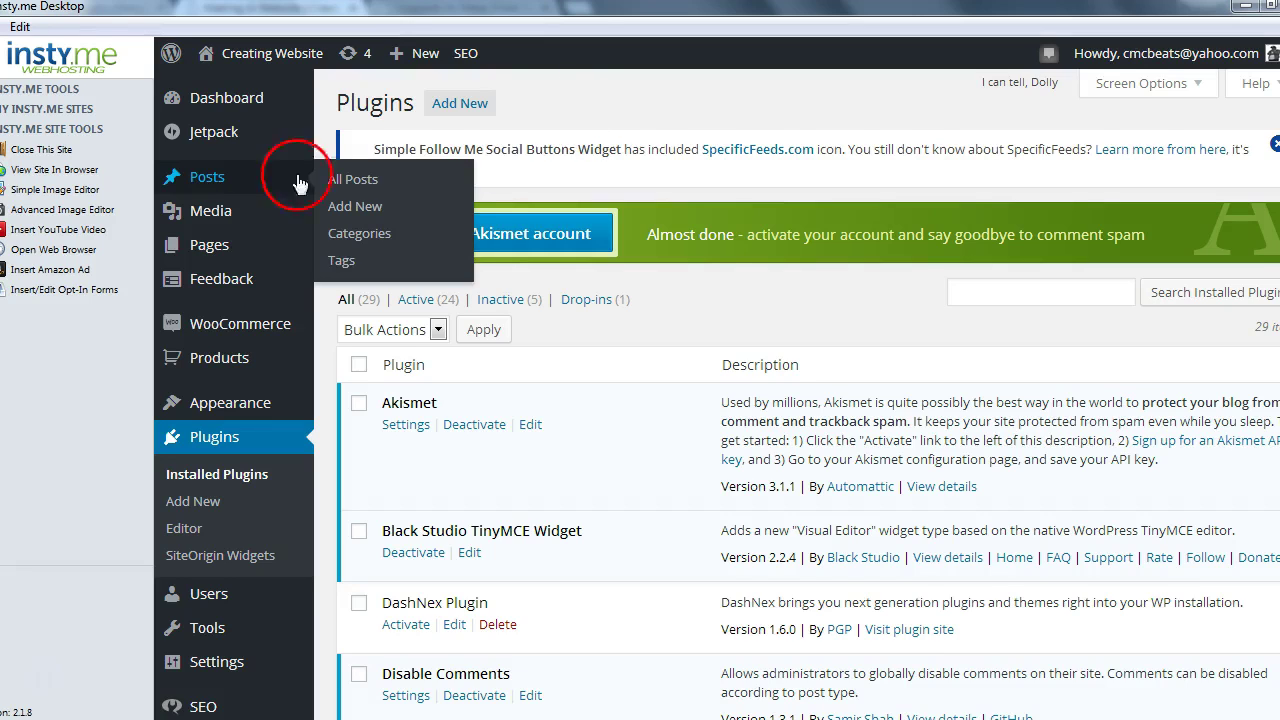
{"action": "left_click", "coordinate": [466, 108]}
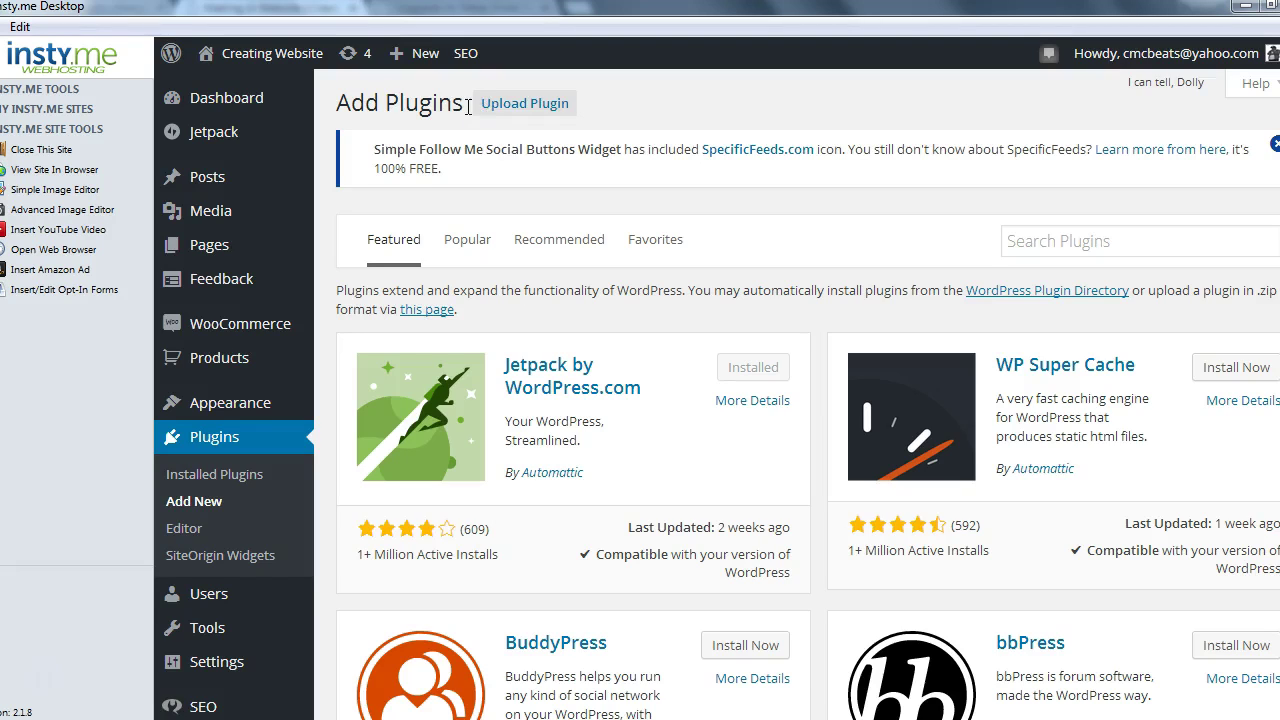
{"action": "left_click", "coordinate": [521, 105]}
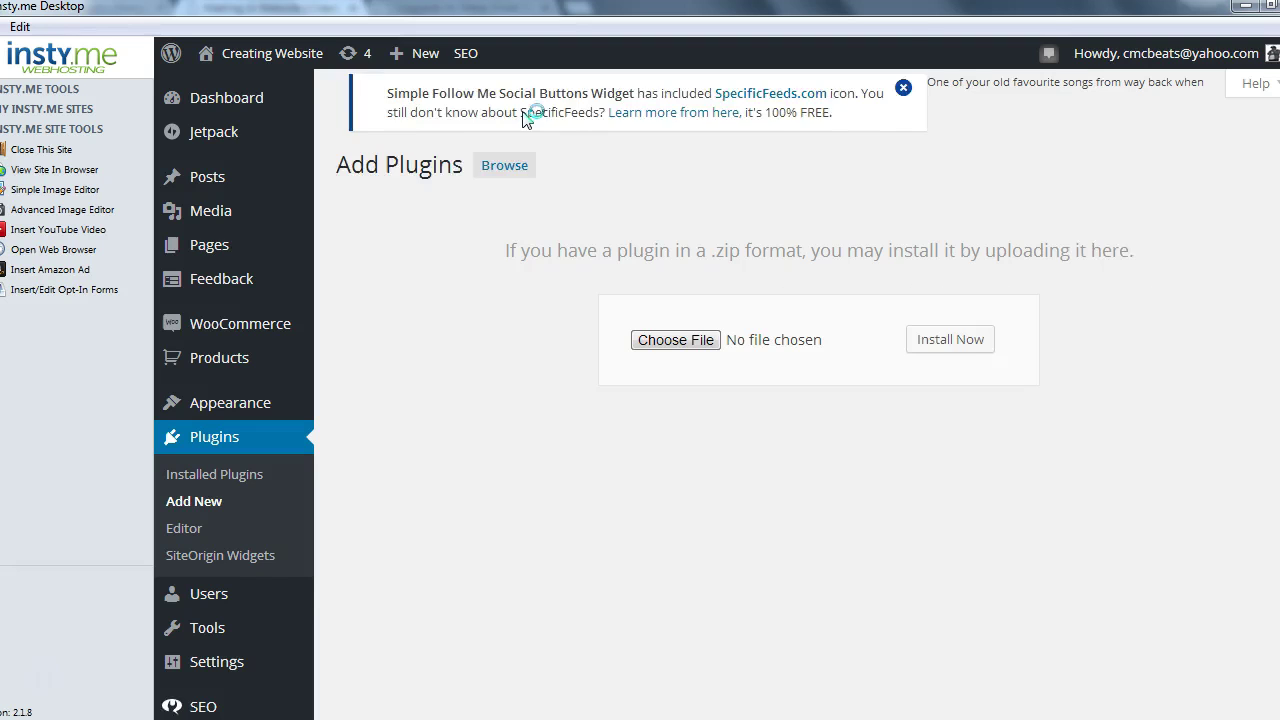
{"action": "left_click", "coordinate": [660, 358]}
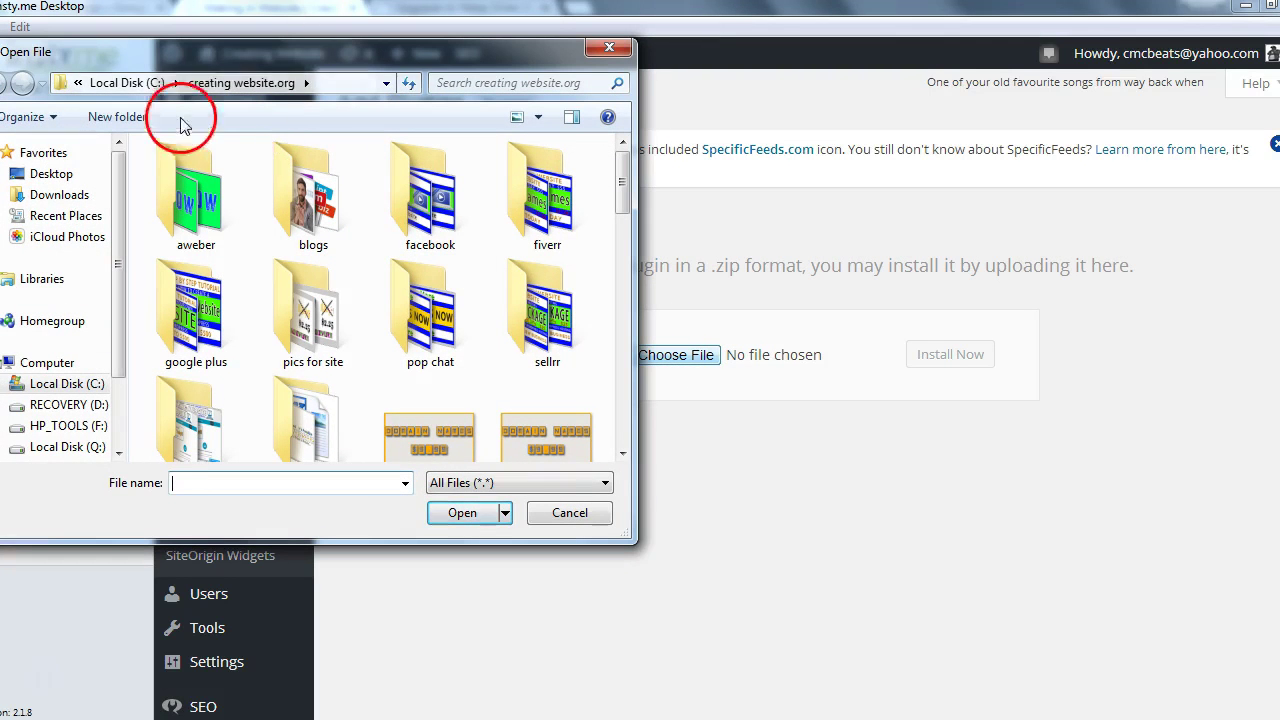
{"action": "left_click", "coordinate": [605, 48]}
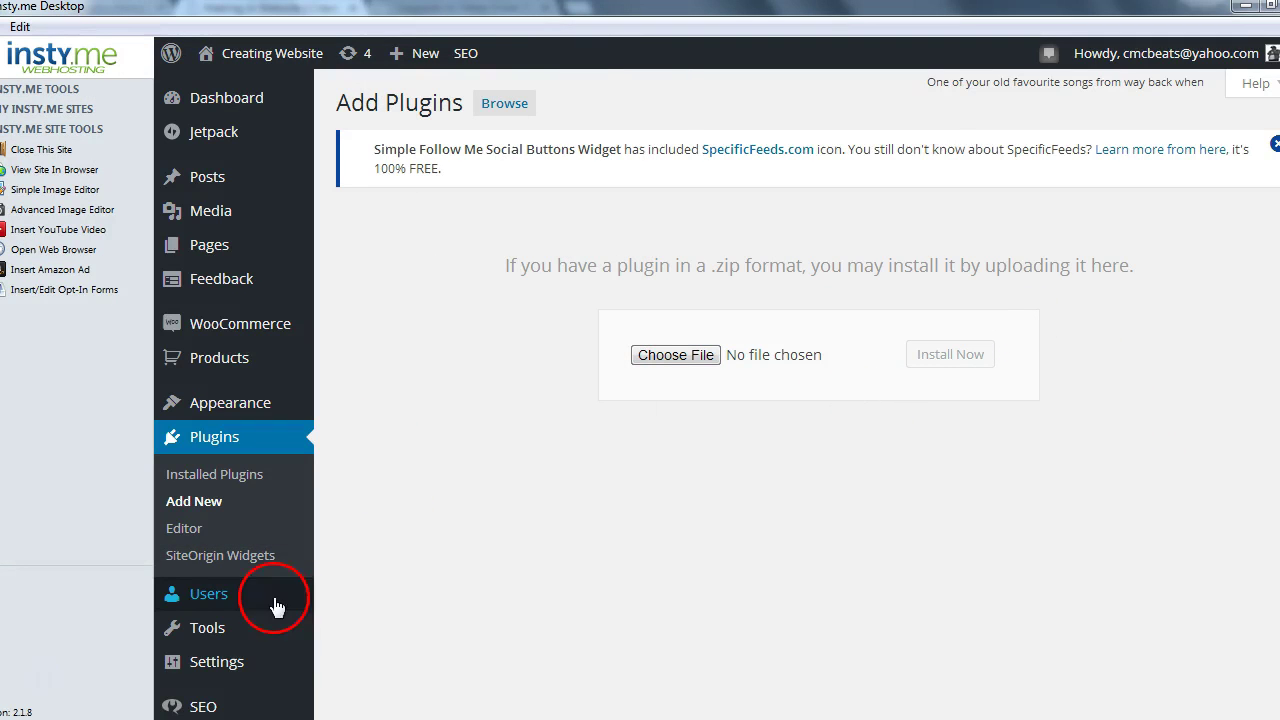
Go to the Meta Slider Pro section from the admin sidebar.
{"action": "scroll", "coordinate": [413, 708], "scroll_direction": "down", "scroll_amount": 3}
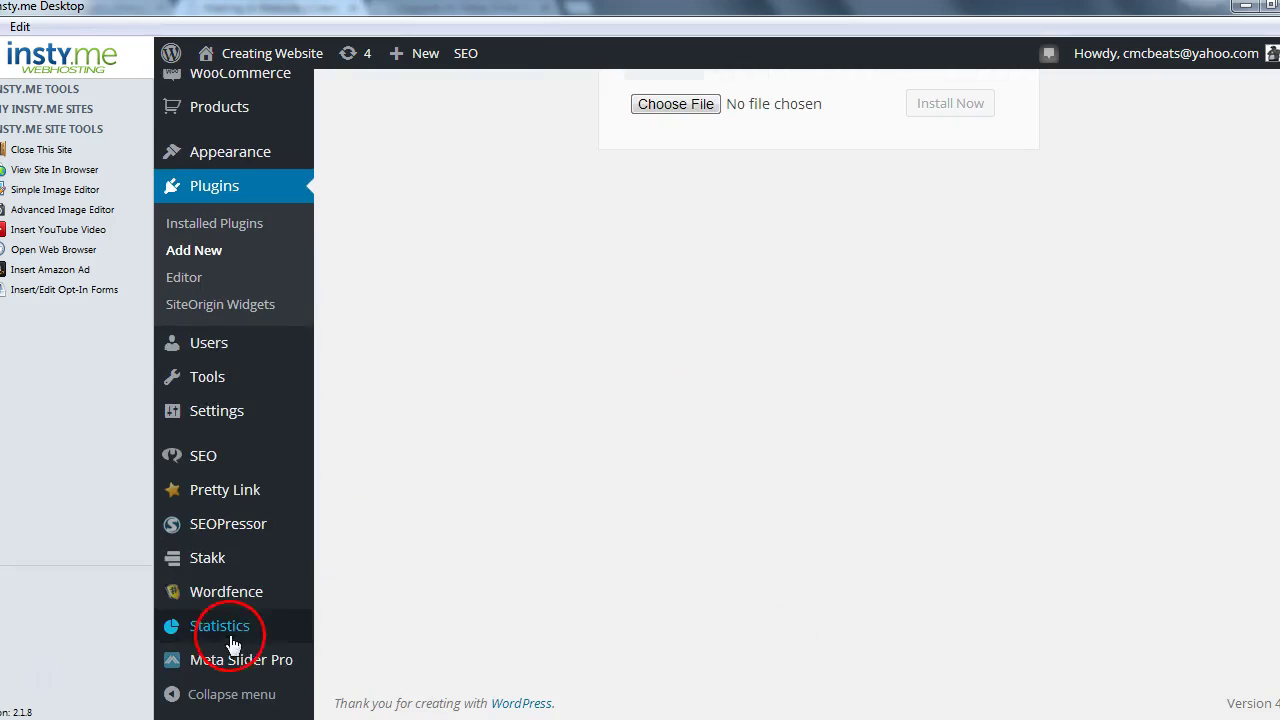
{"action": "mouse_move", "coordinate": [229, 673]}
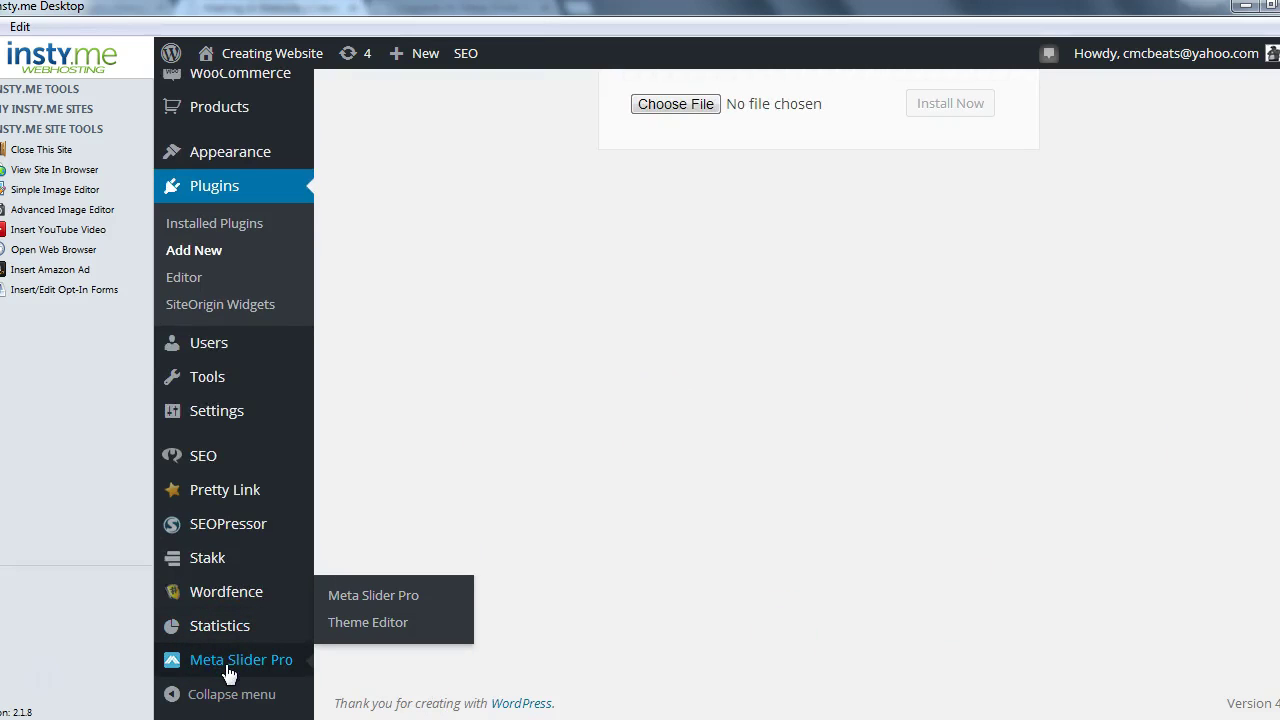
{"action": "left_click", "coordinate": [229, 661]}
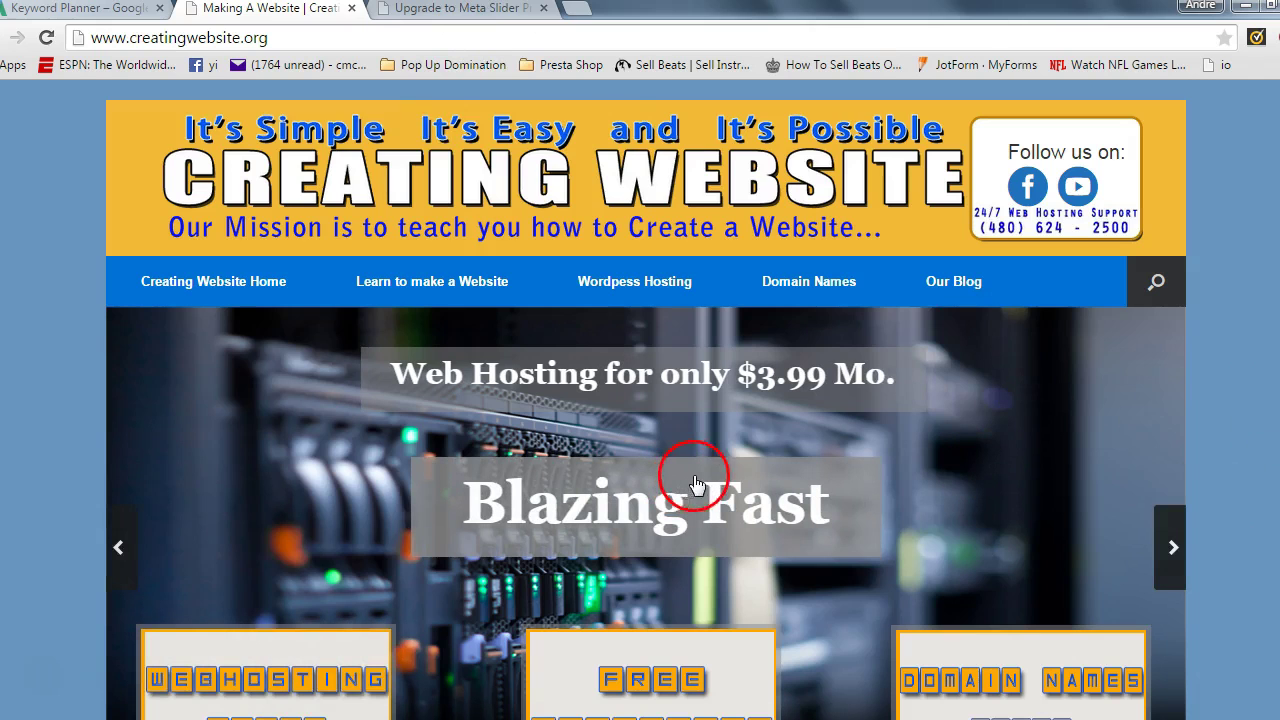
Step through the homepage slides, confirm Domain Names links to secureserver.net, and return to Meta Slider.
{"action": "left_click", "coordinate": [1165, 548]}
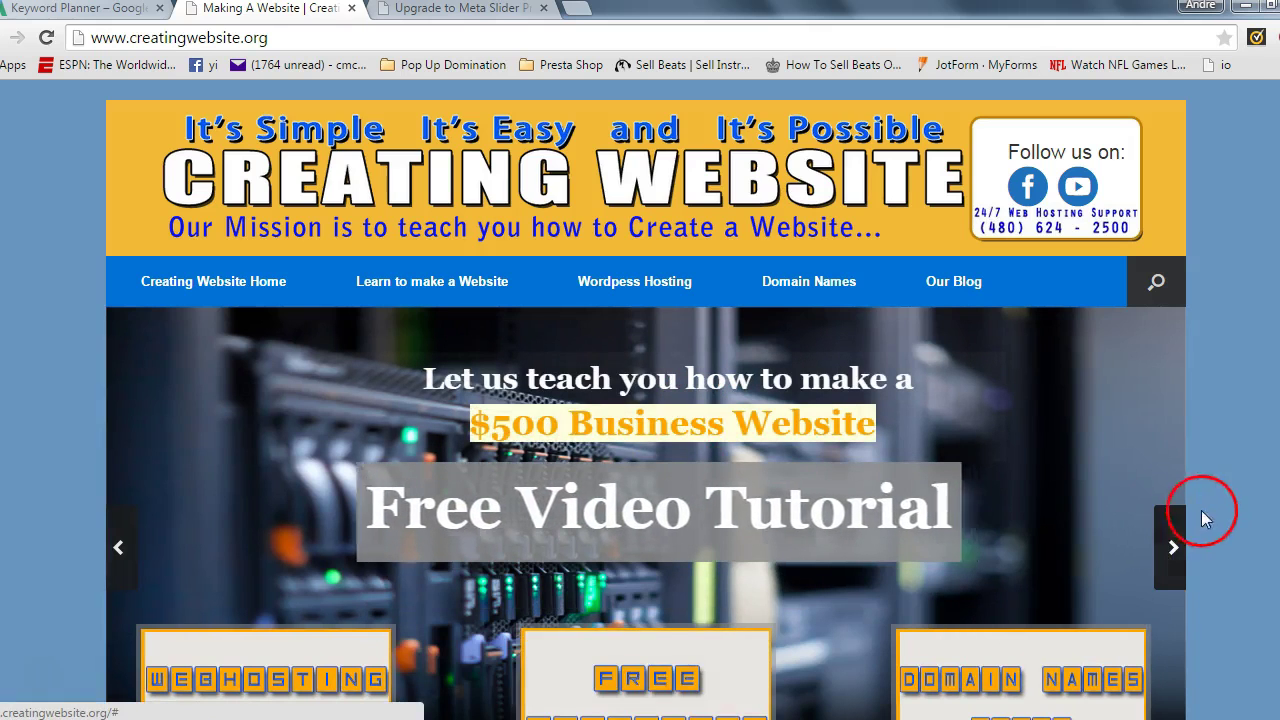
{"action": "left_click", "coordinate": [1173, 548]}
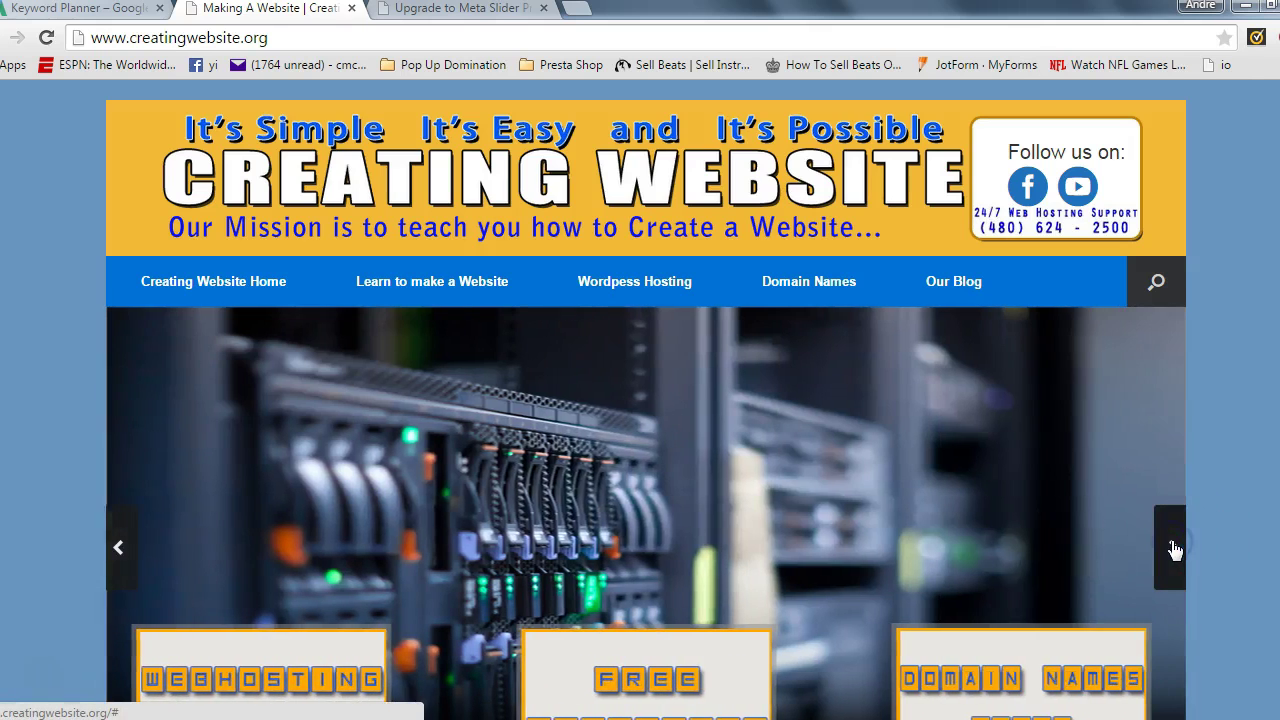
{"action": "left_click", "coordinate": [623, 504]}
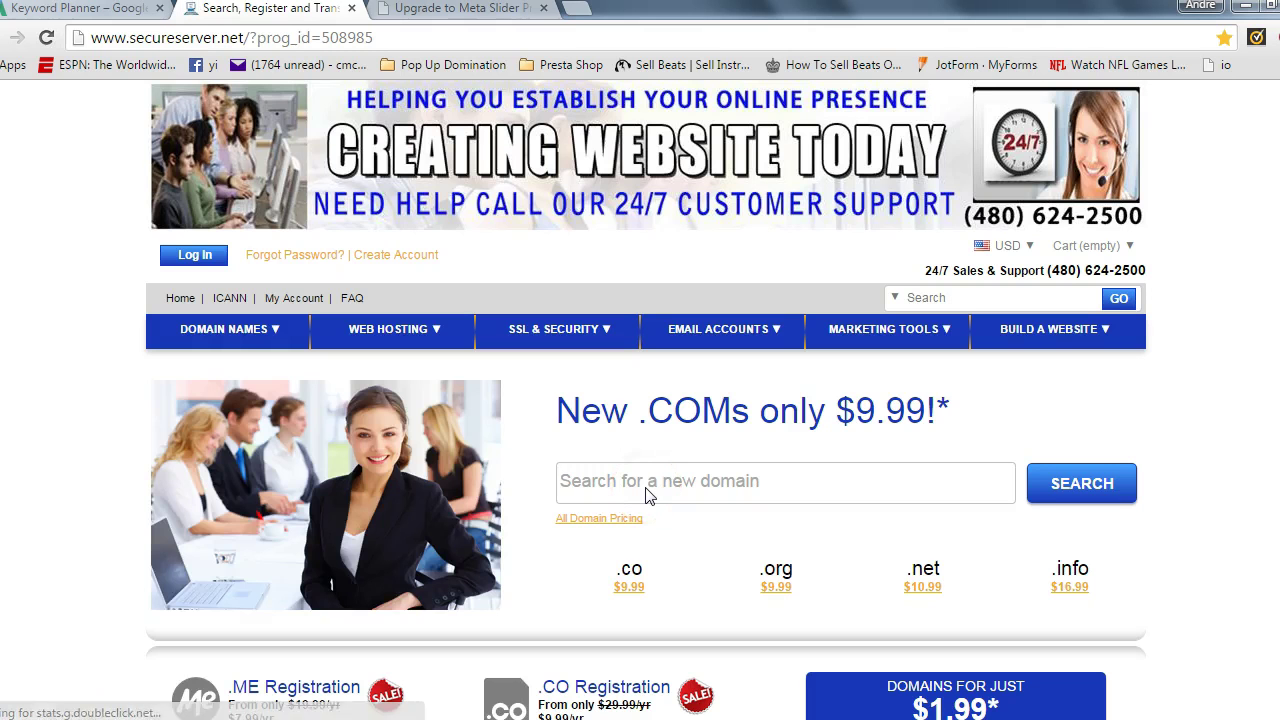
{"action": "left_click", "coordinate": [17, 37]}
{"action": "left_click", "coordinate": [520, 355]}
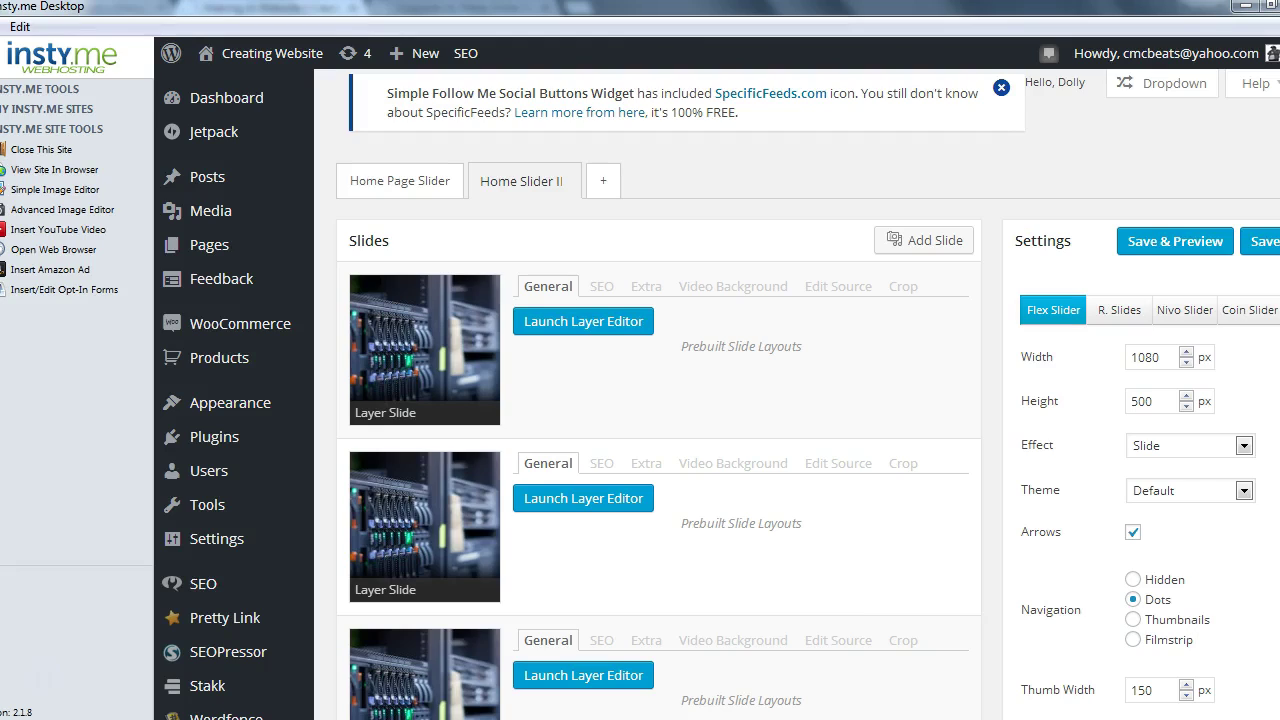
{"action": "left_click", "coordinate": [845, 588]}
{"action": "left_click", "coordinate": [1202, 417]}
Add a new empty slider with the + tab.
{"action": "scroll", "coordinate": [712, 515], "scroll_direction": "down", "scroll_amount": 2}
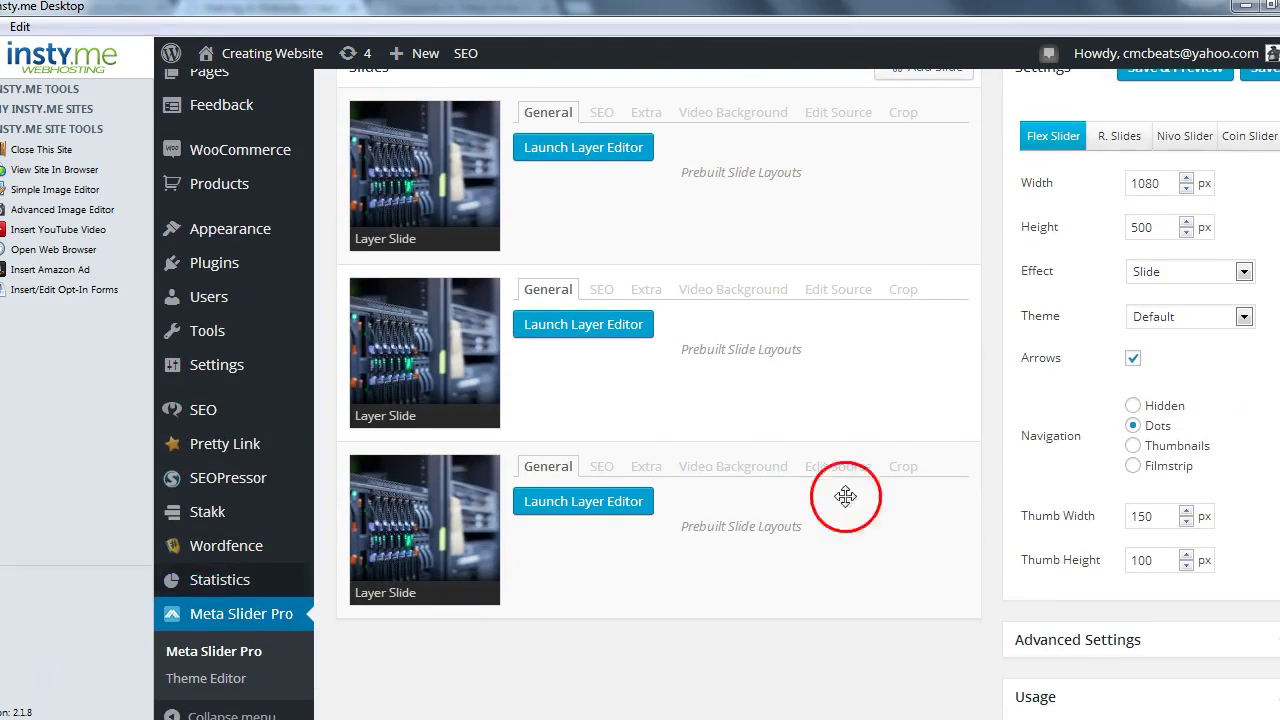
{"action": "scroll", "coordinate": [712, 400], "scroll_direction": "up", "scroll_amount": 2}
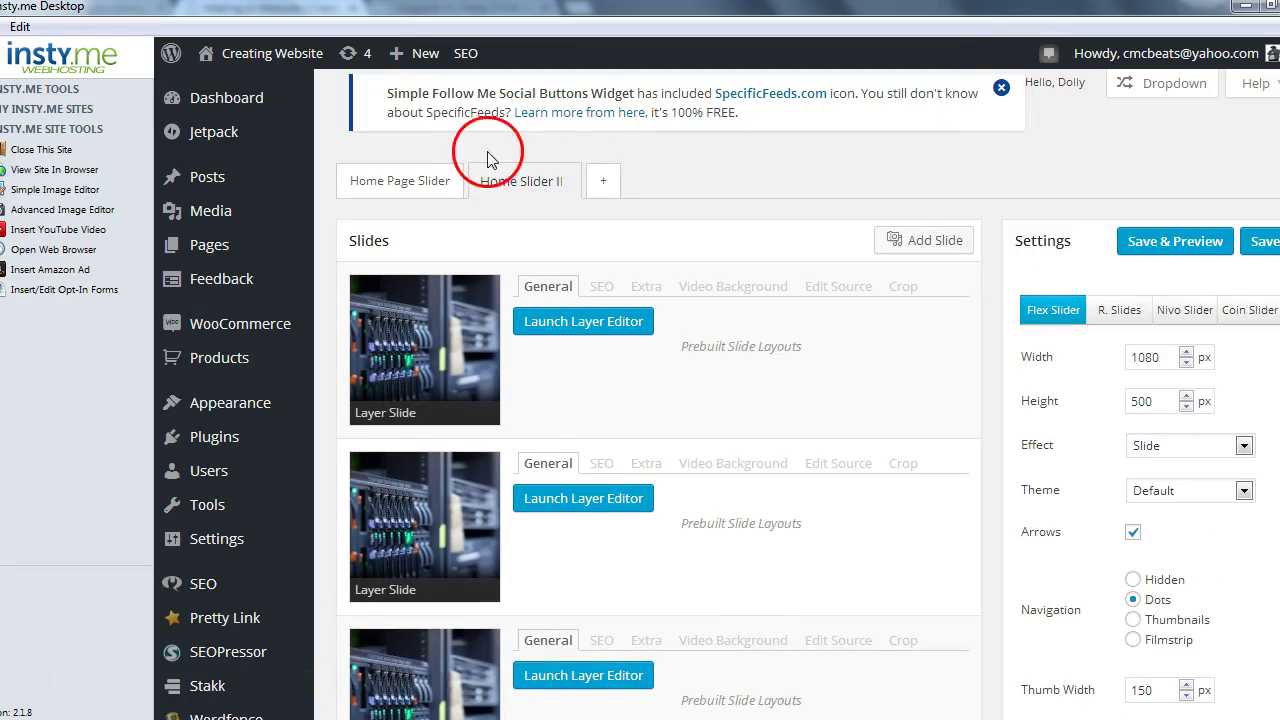
{"action": "left_click", "coordinate": [577, 227]}
{"action": "left_click", "coordinate": [610, 187]}
{"action": "left_click", "coordinate": [438, 287]}
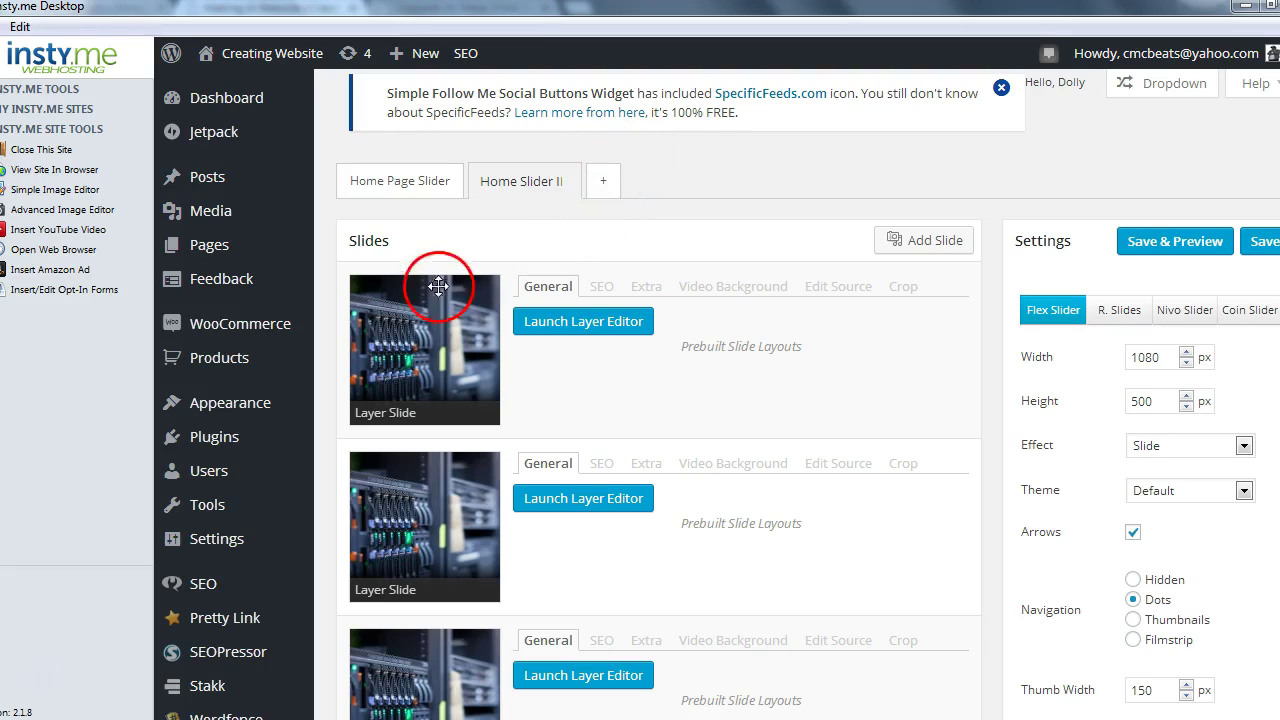
{"action": "left_click", "coordinate": [612, 181]}
{"action": "left_click", "coordinate": [706, 302]}
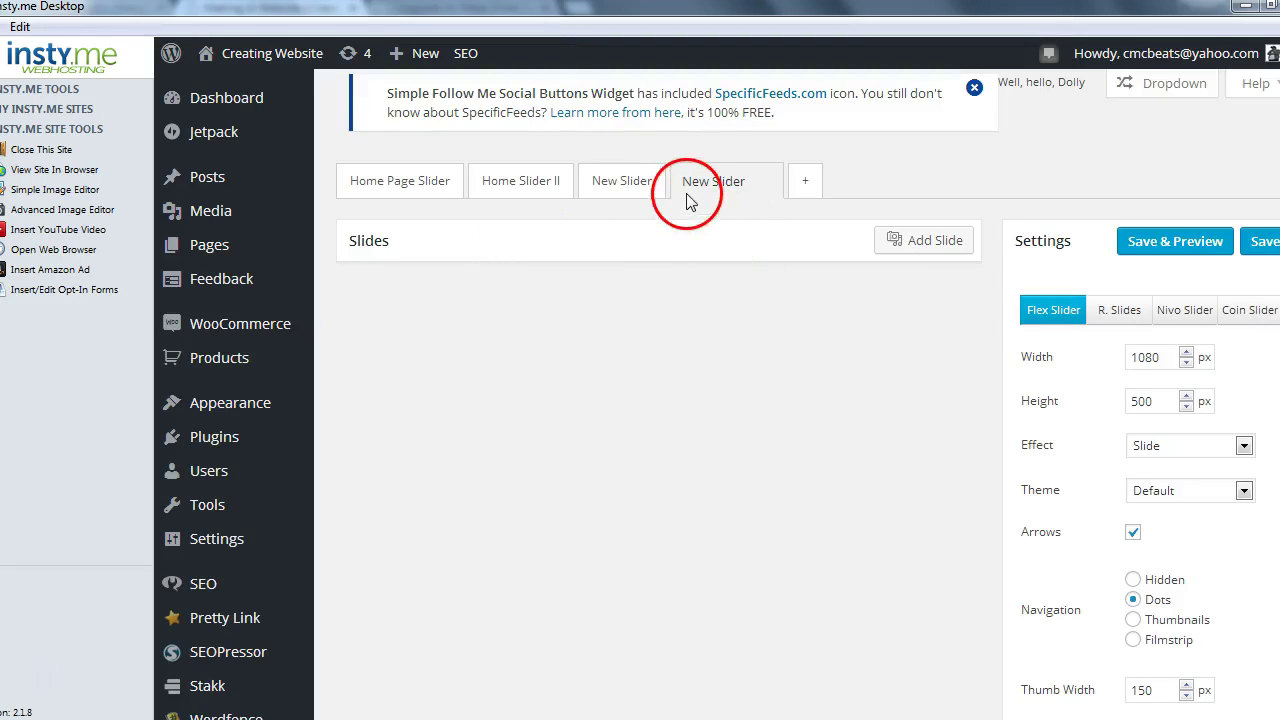
Rename the new slider to 'tutorial' and save the name.
{"action": "left_click", "coordinate": [755, 181]}
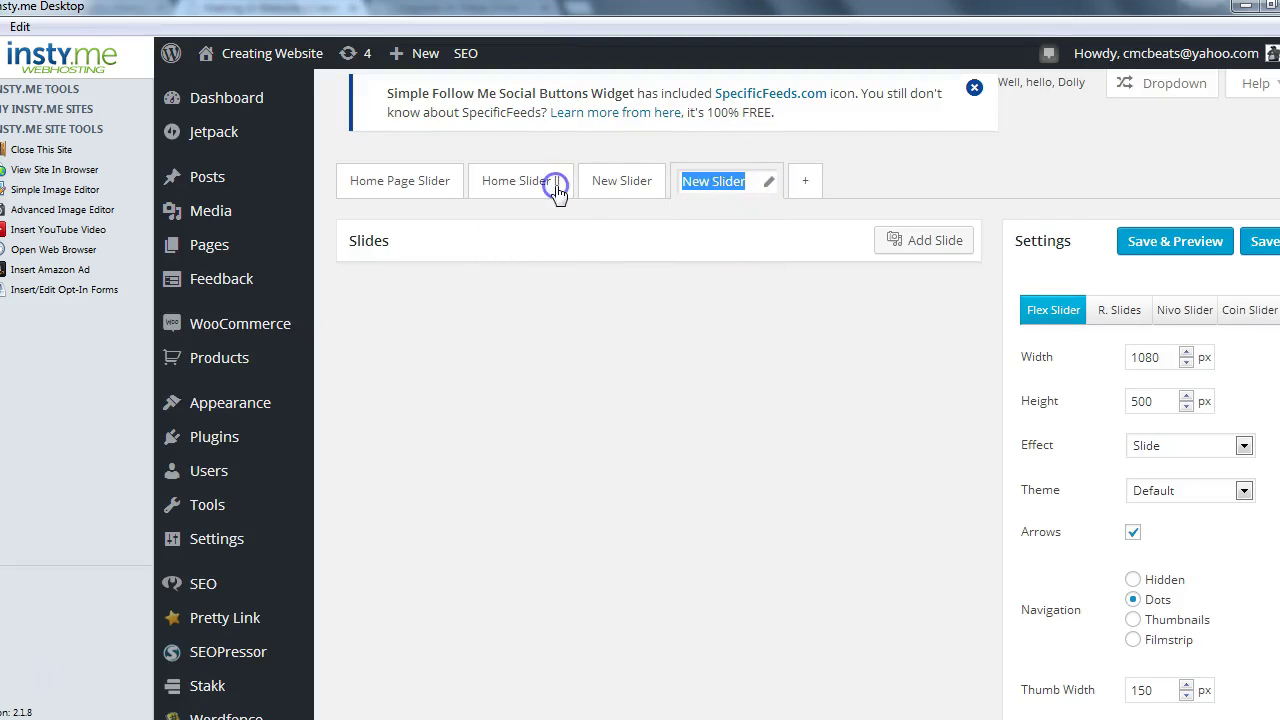
{"action": "type", "text": "tutorial"}
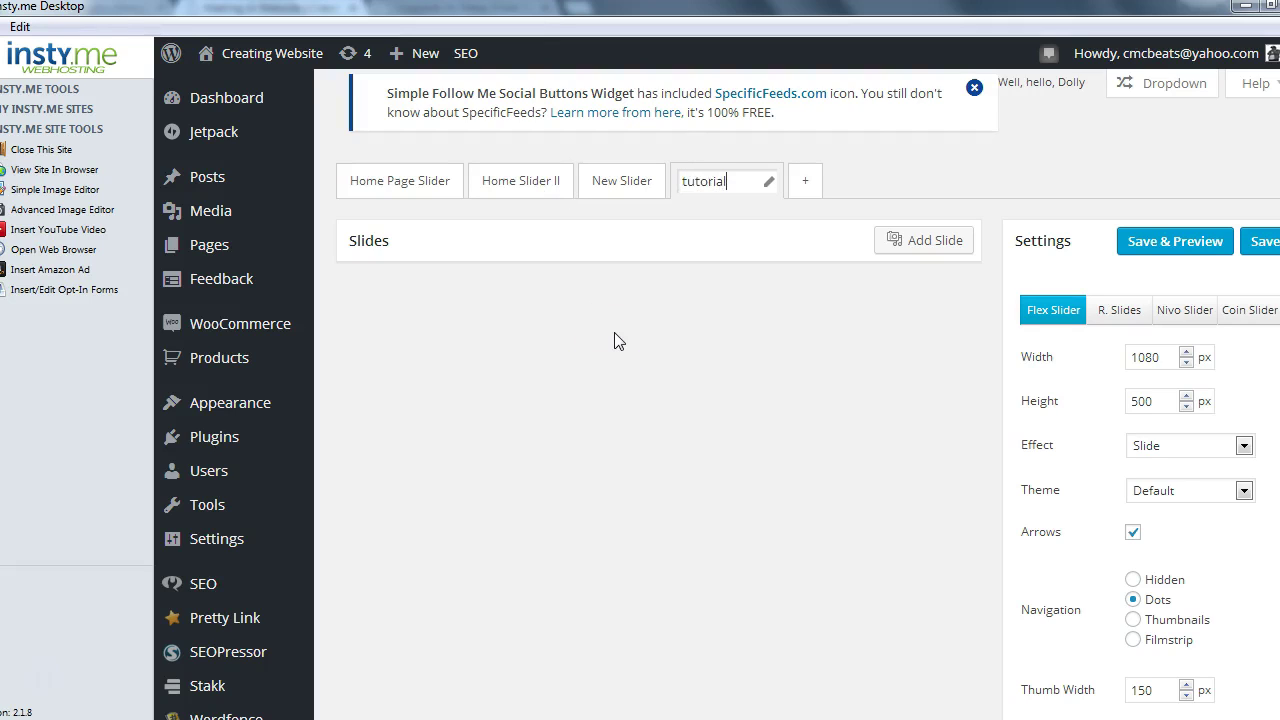
{"action": "key", "text": "Return"}
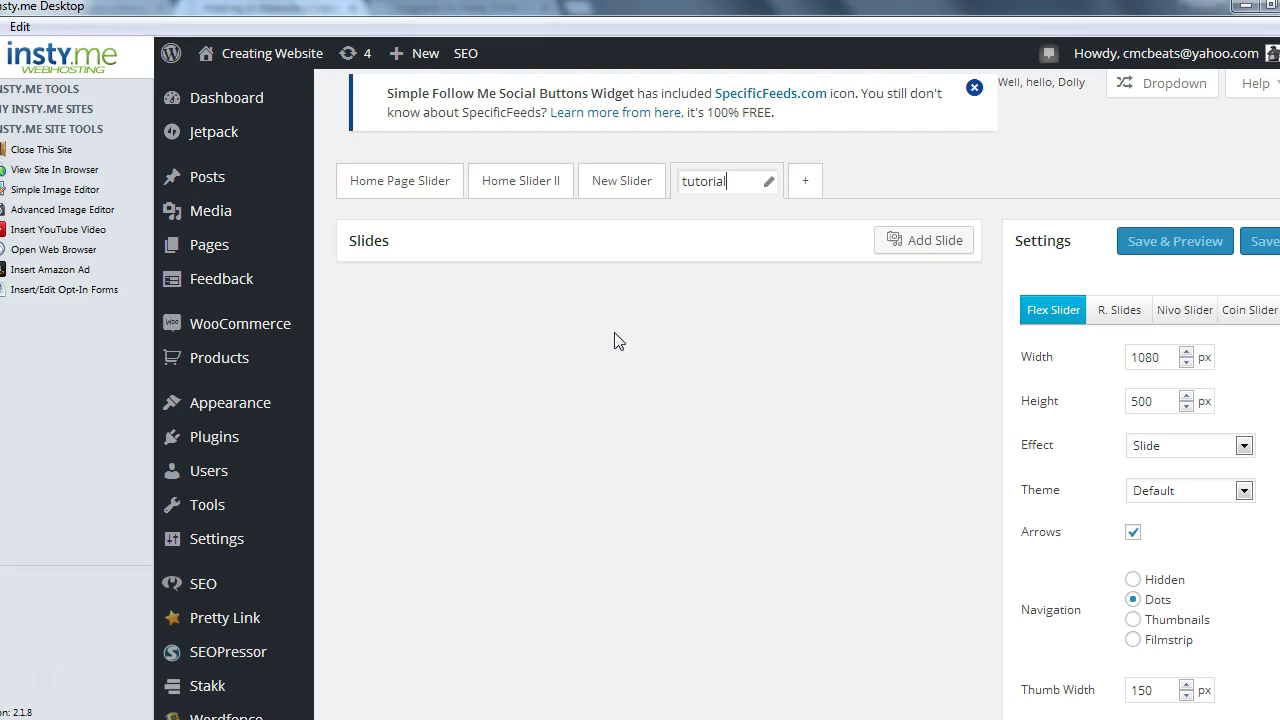
{"action": "left_click", "coordinate": [611, 316]}
{"action": "left_click", "coordinate": [751, 229]}
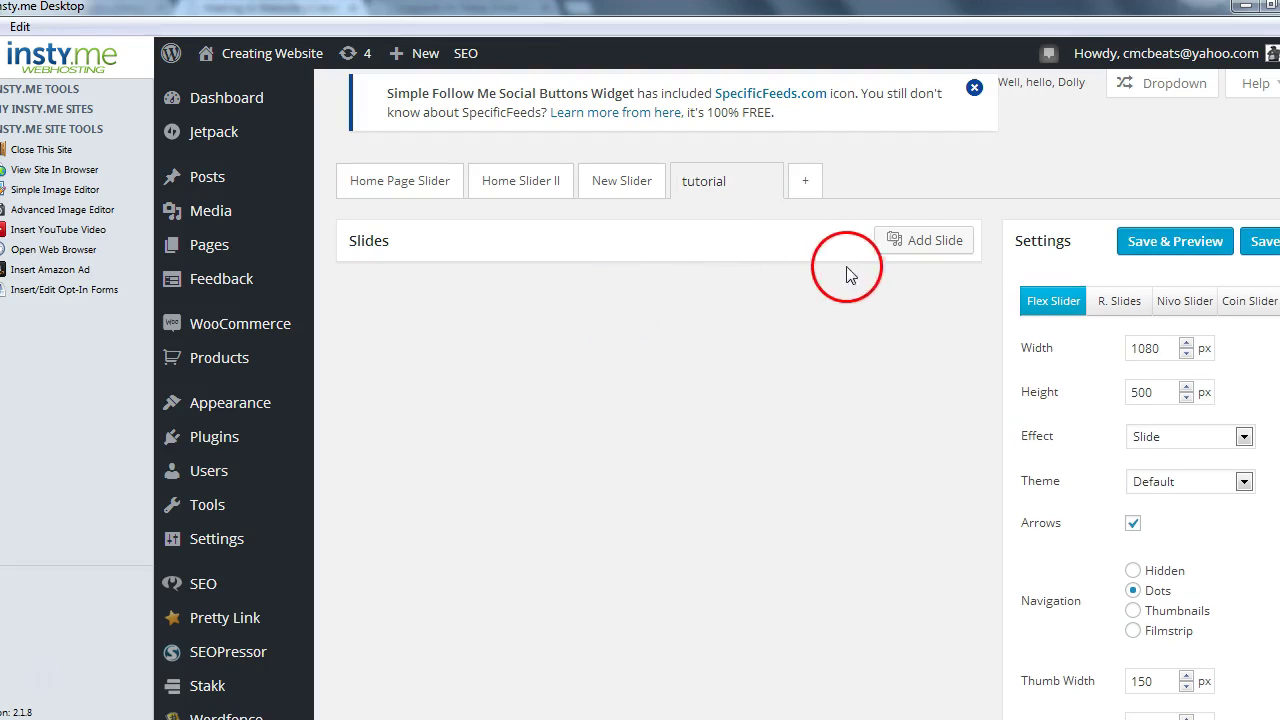
{"action": "left_click", "coordinate": [936, 245]}
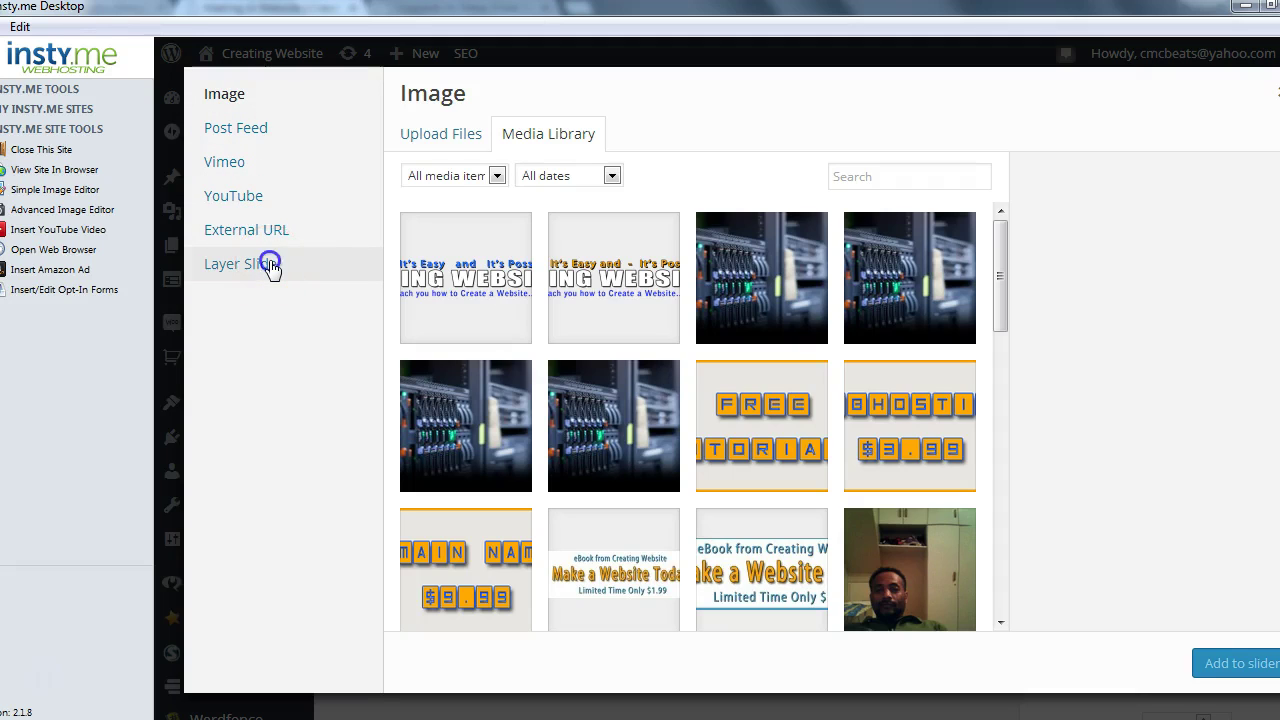
Add a Layer Slide that uses the server-rack image from the Media Library.
{"action": "left_click", "coordinate": [240, 264]}
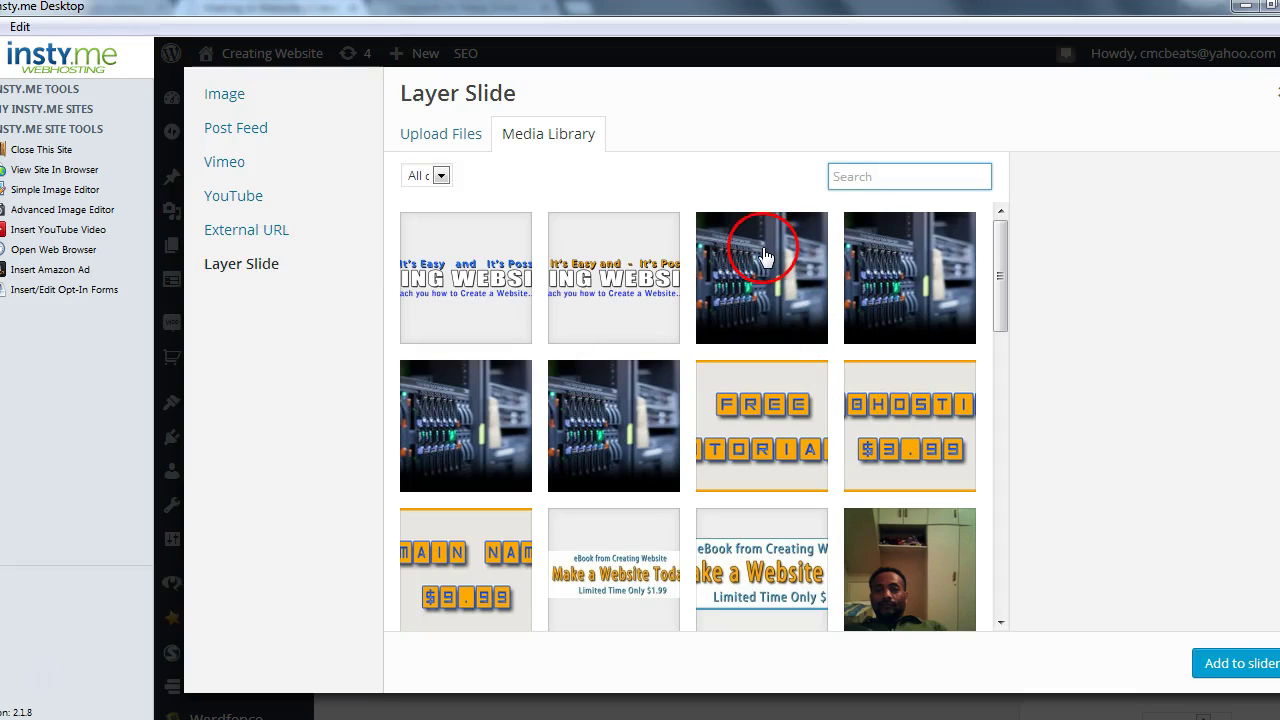
{"action": "left_click", "coordinate": [432, 138]}
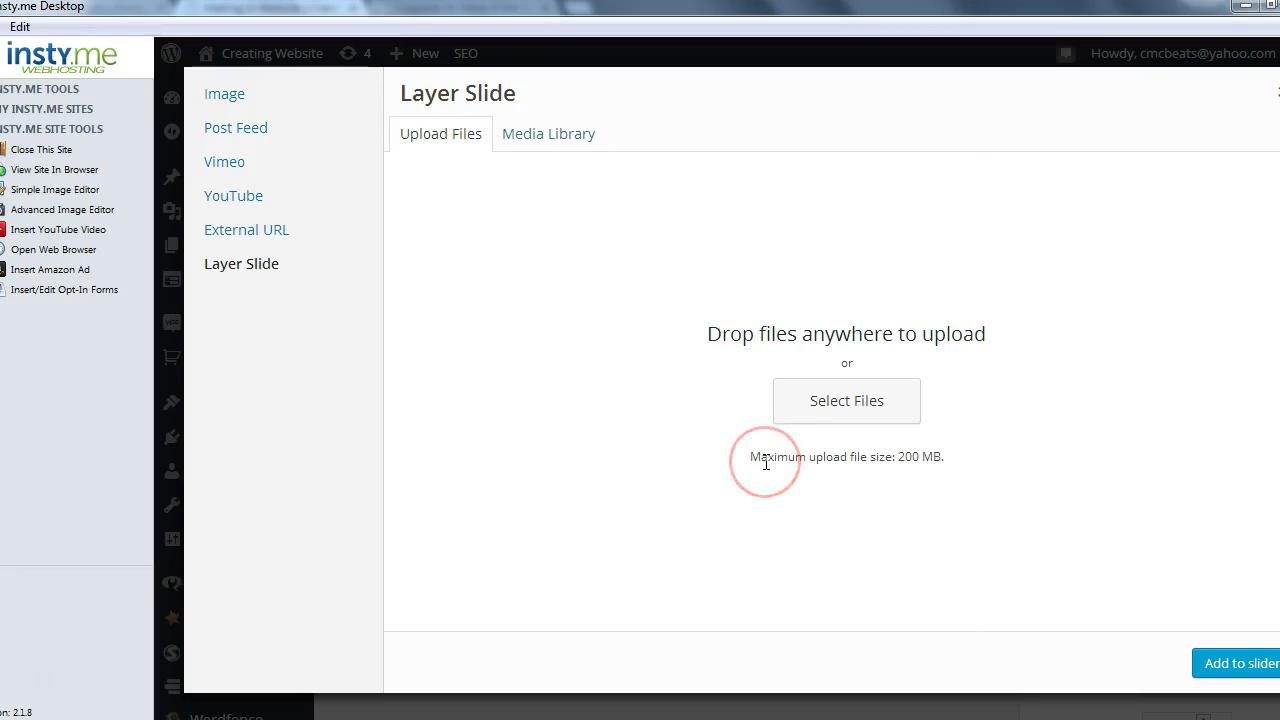
{"action": "left_click", "coordinate": [838, 397]}
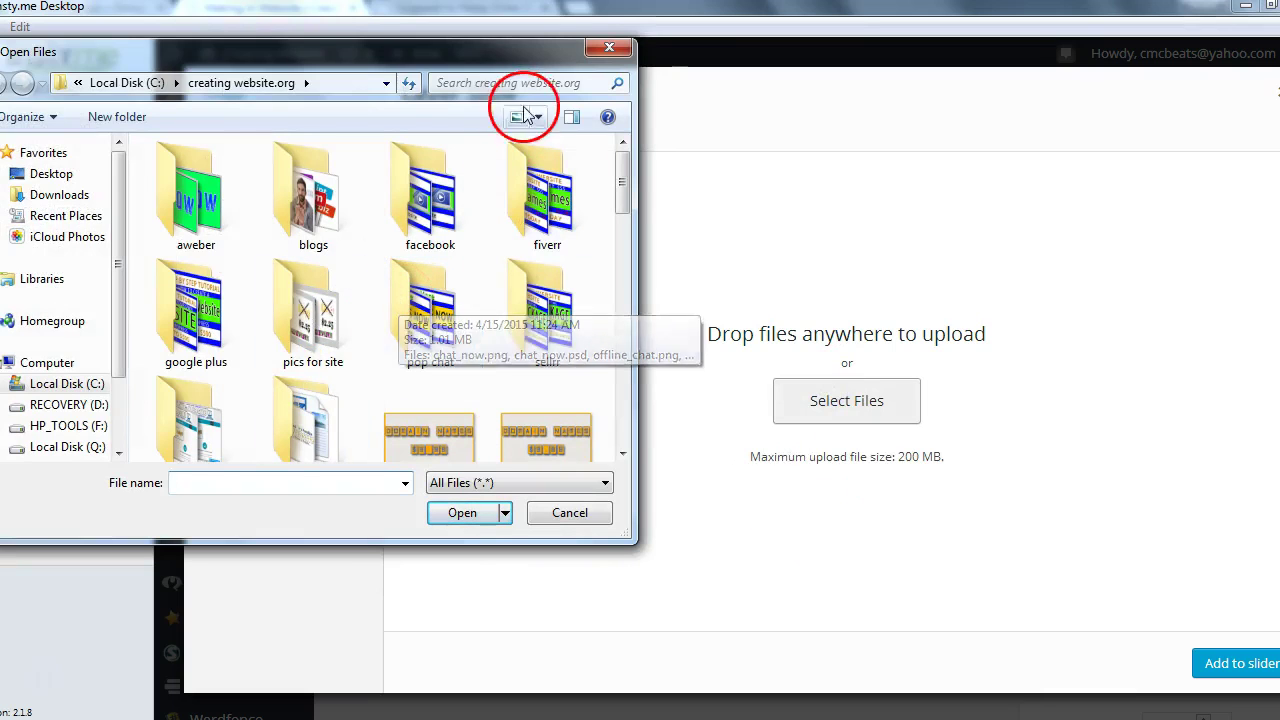
{"action": "left_click", "coordinate": [609, 47]}
{"action": "left_click", "coordinate": [540, 128]}
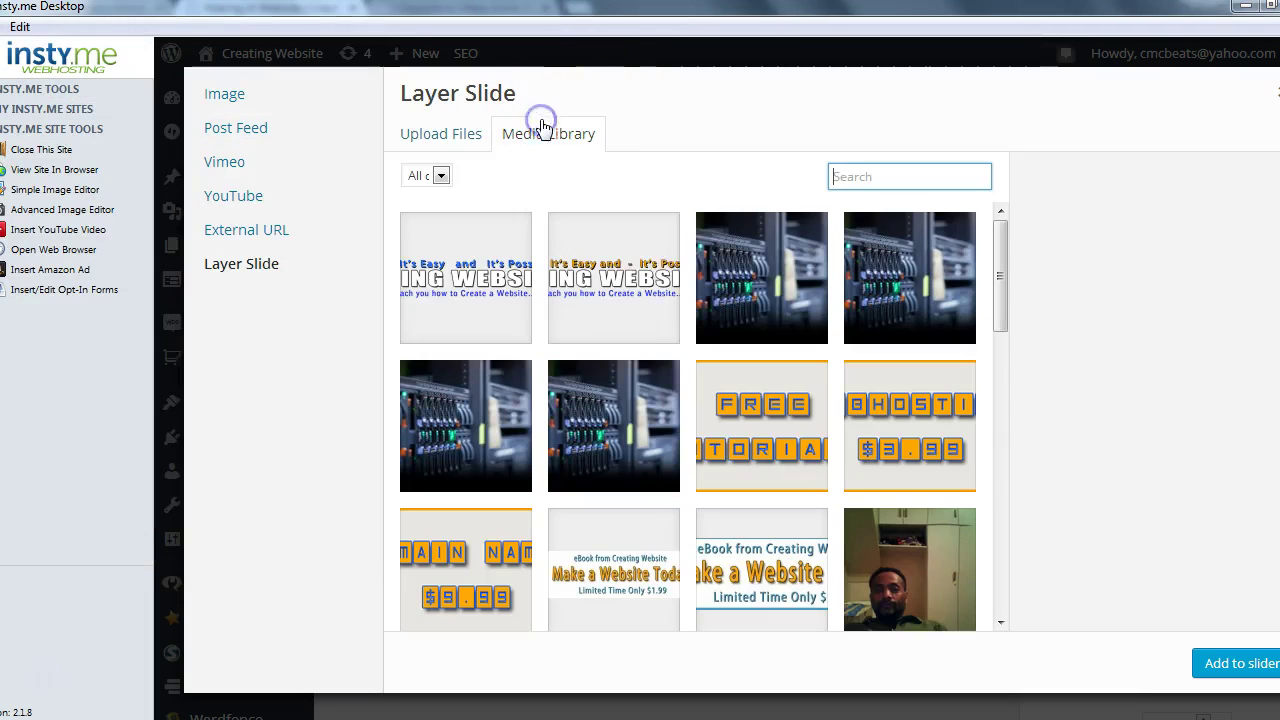
{"action": "left_click", "coordinate": [785, 284]}
{"action": "left_click", "coordinate": [1194, 680]}
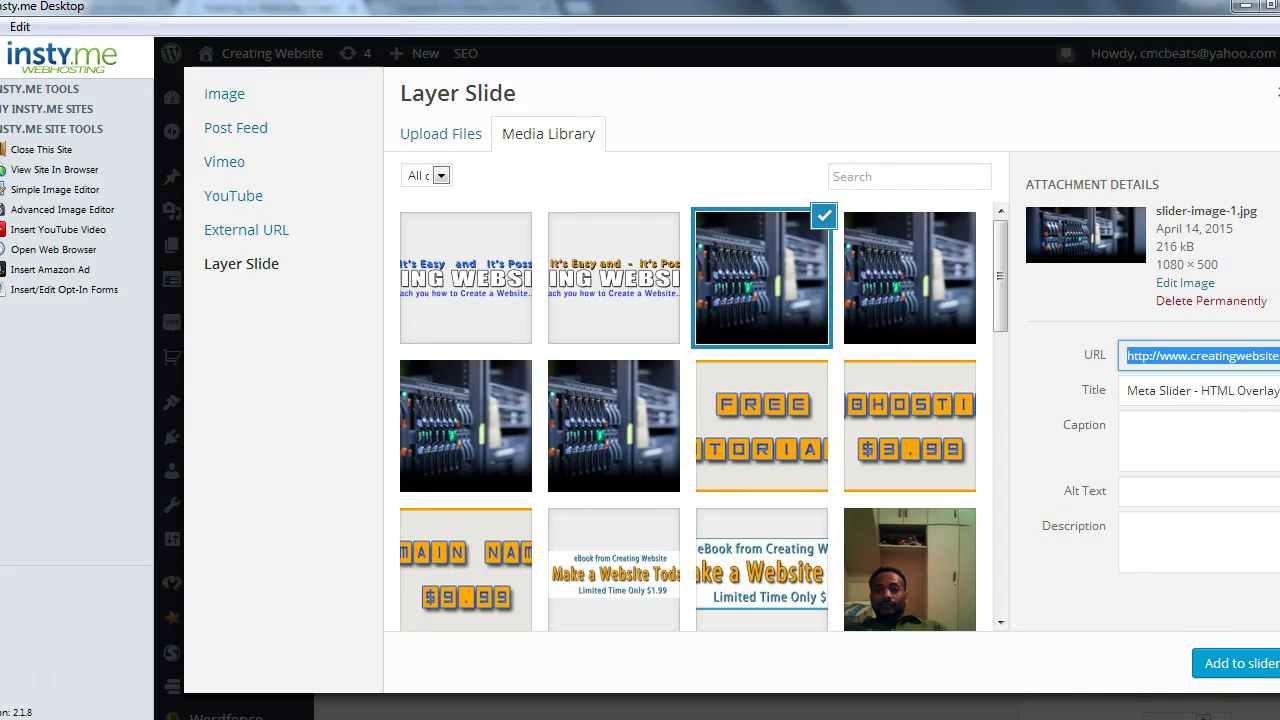
{"action": "left_click", "coordinate": [1236, 686]}
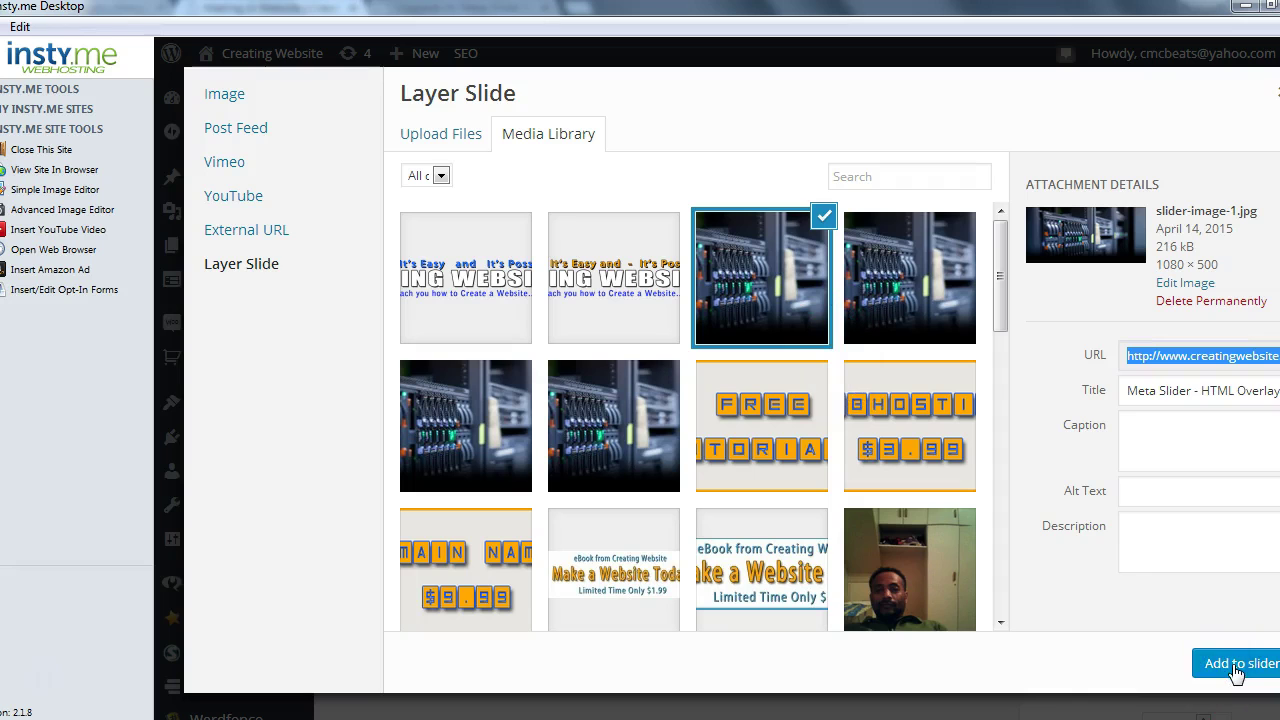
Launch the layer editor for the new slide and select the Domain Names layer.
{"action": "left_click", "coordinate": [250, 266]}
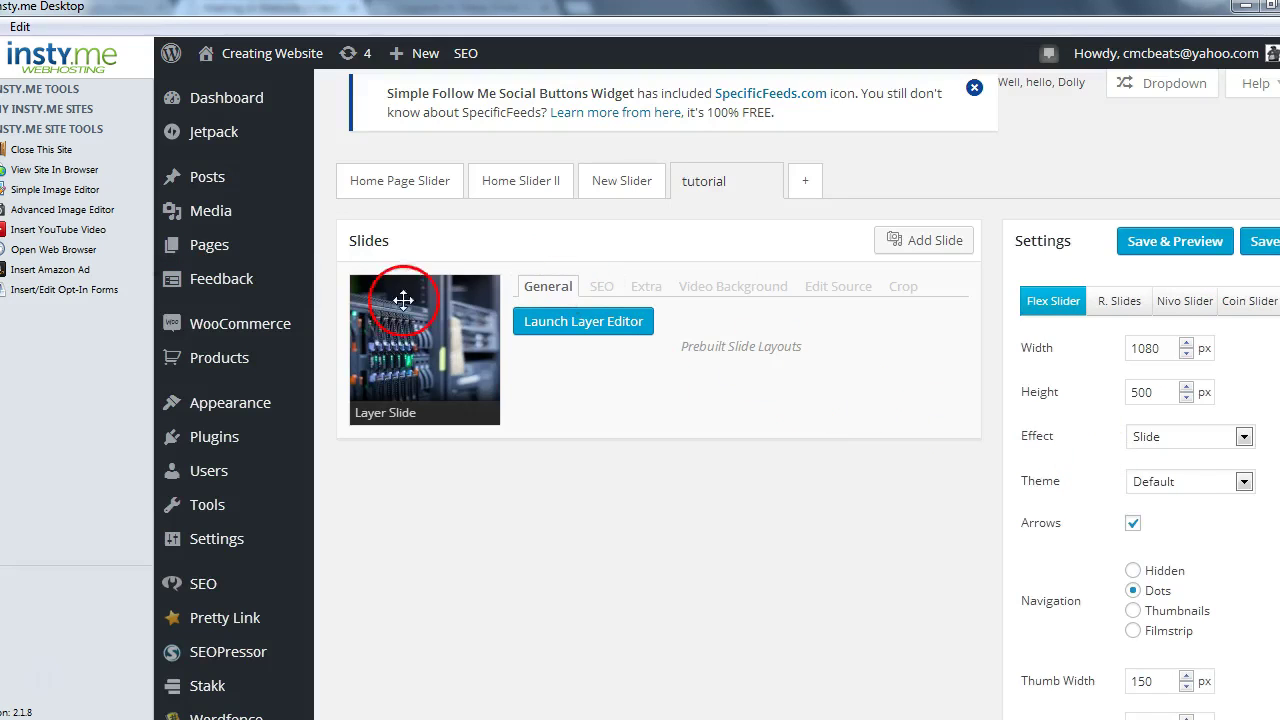
{"action": "left_click", "coordinate": [568, 325]}
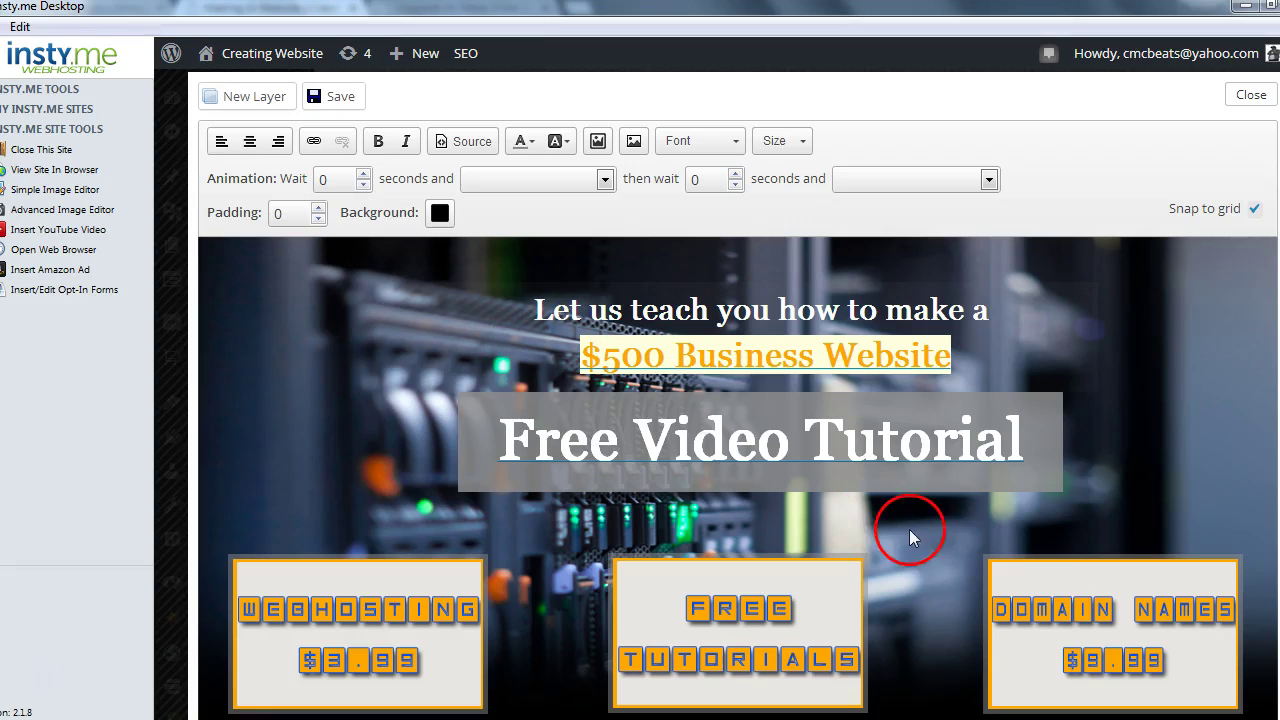
{"action": "left_click", "coordinate": [1051, 613]}
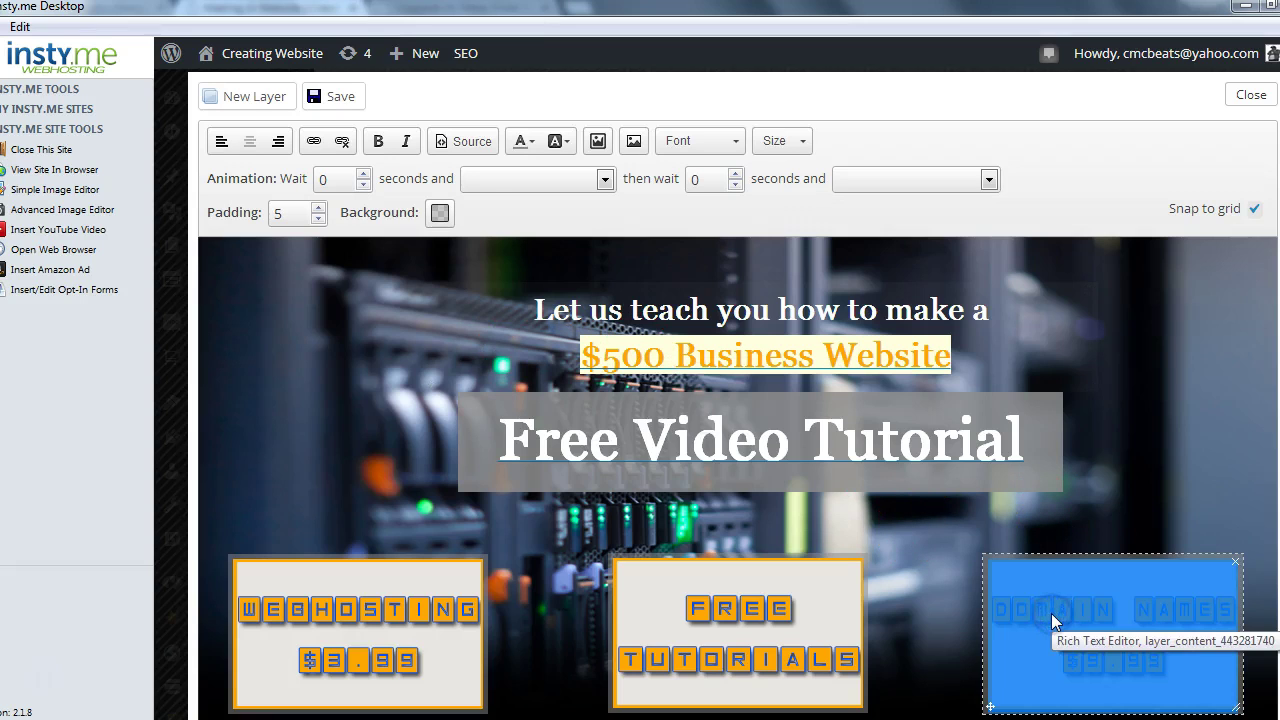
Delete the 'Let us teach you' heading and 'Free Video Tutorial' text layers.
{"action": "left_click", "coordinate": [436, 613]}
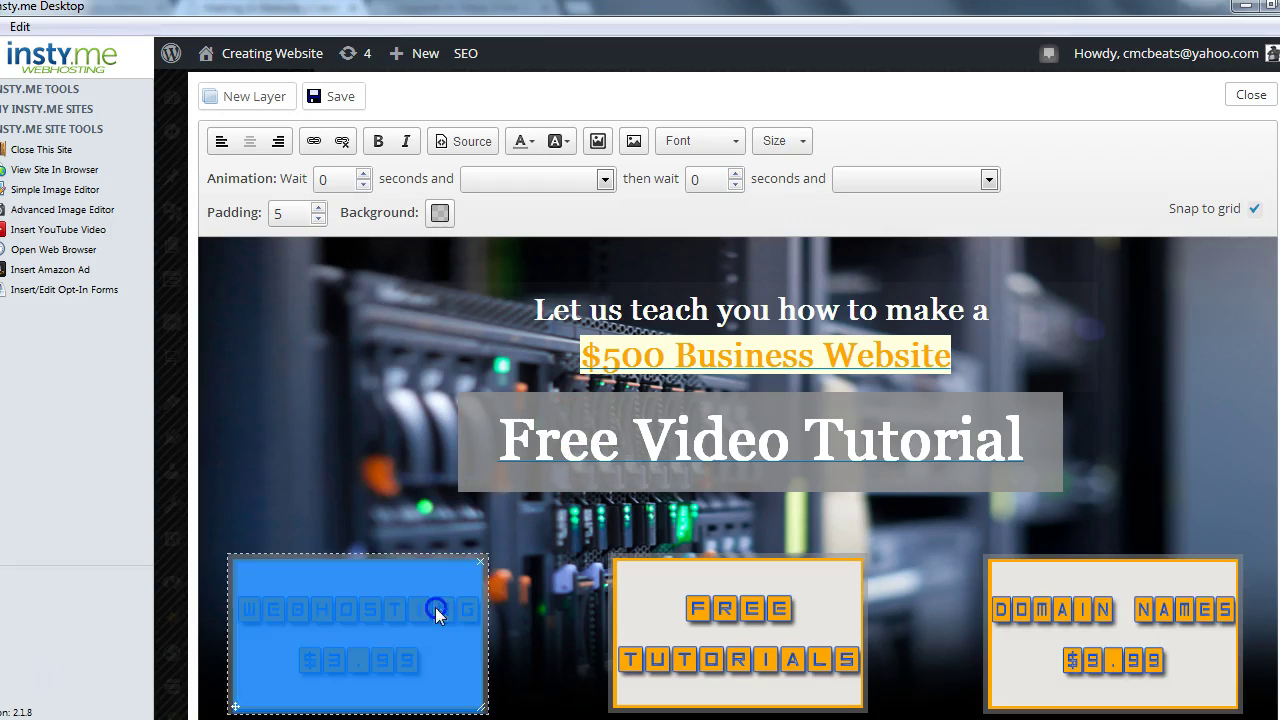
{"action": "left_click", "coordinate": [725, 623]}
{"action": "left_click", "coordinate": [713, 414]}
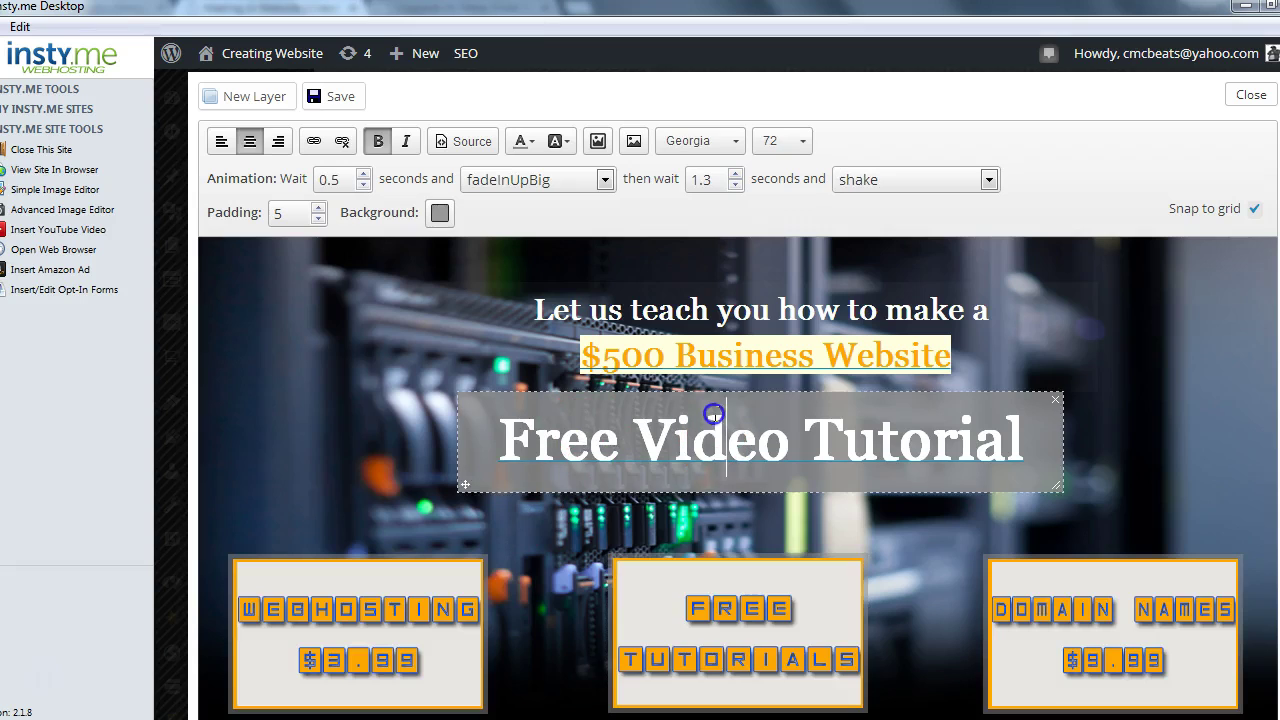
{"action": "left_click", "coordinate": [718, 361]}
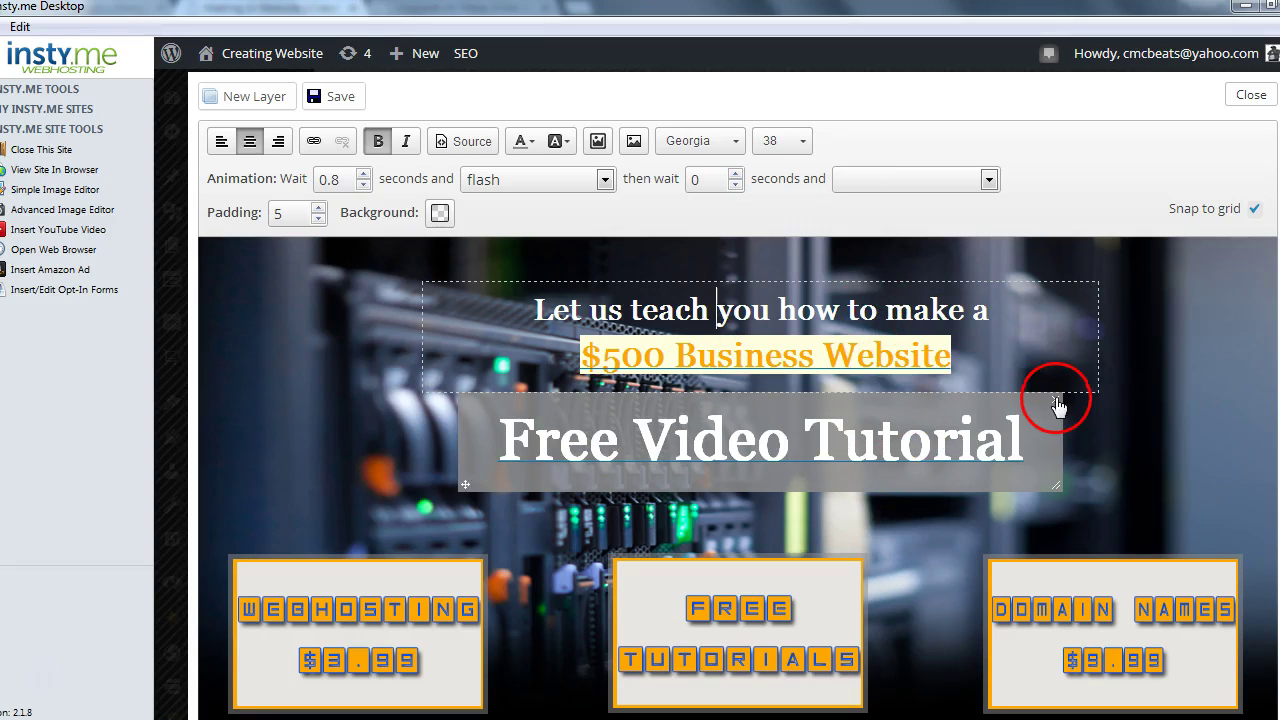
{"action": "left_click", "coordinate": [1092, 297]}
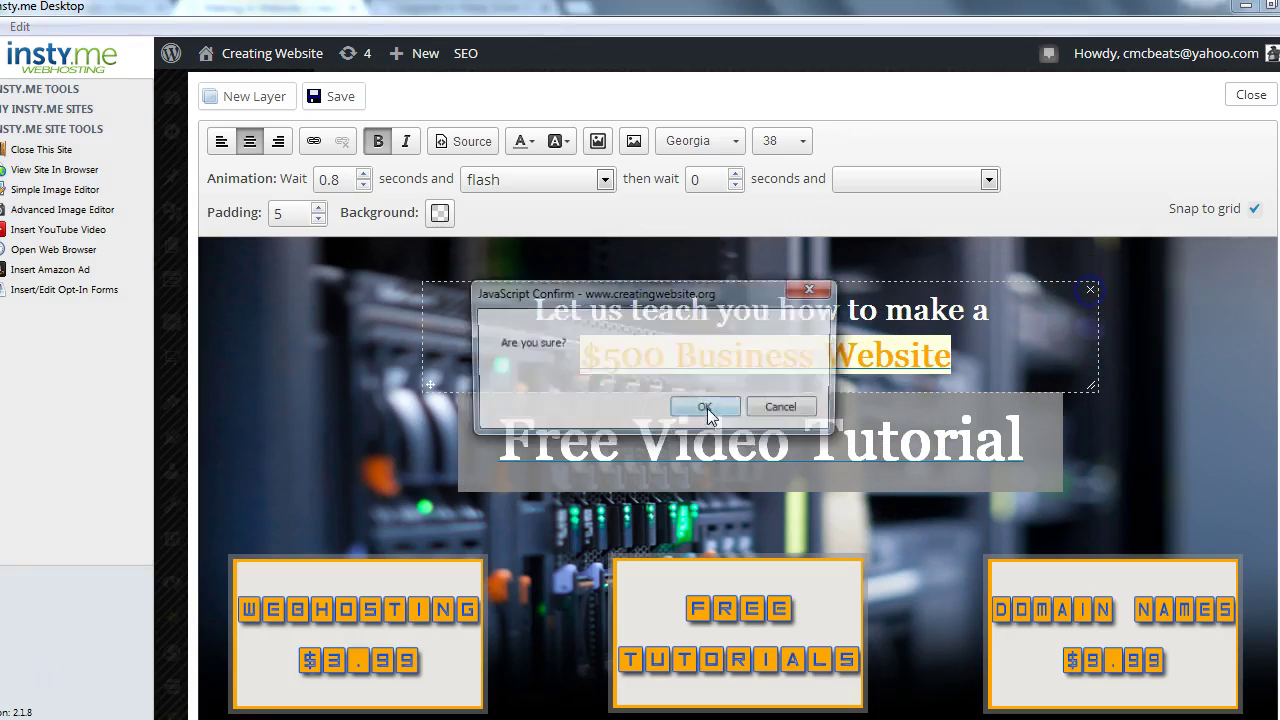
{"action": "left_click", "coordinate": [749, 409]}
{"action": "left_click", "coordinate": [1045, 391]}
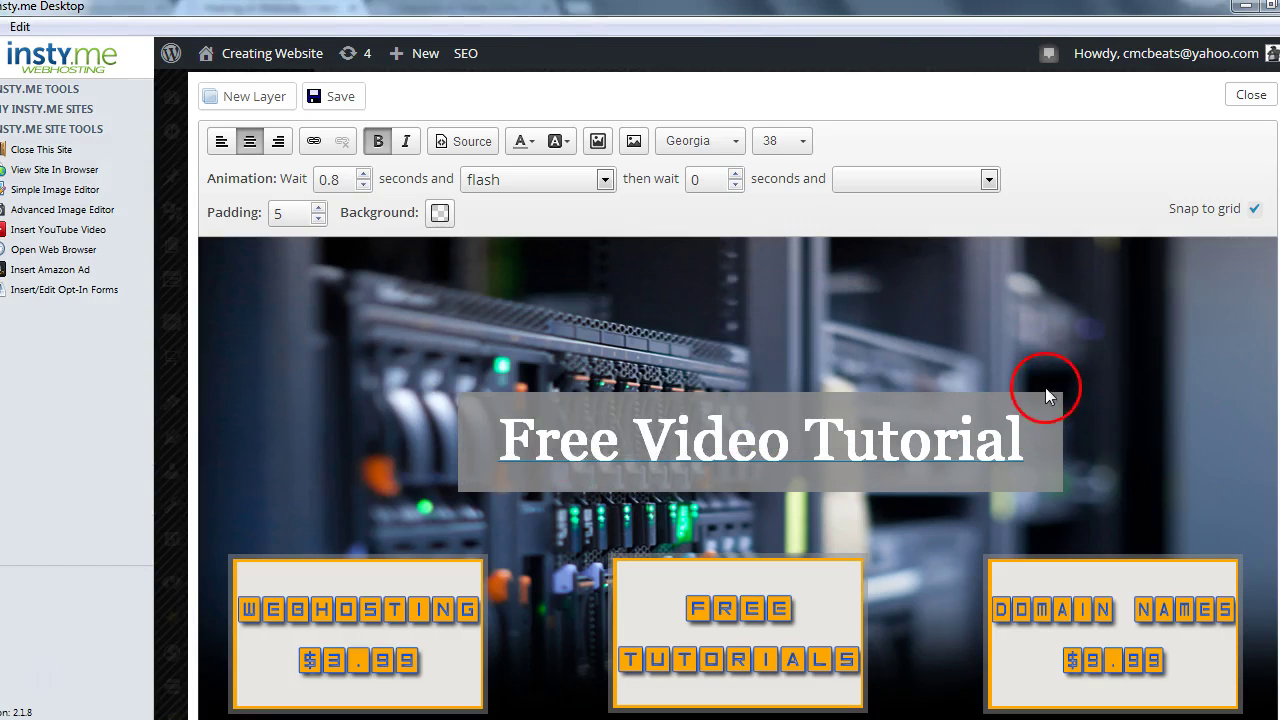
{"action": "left_click", "coordinate": [1056, 401]}
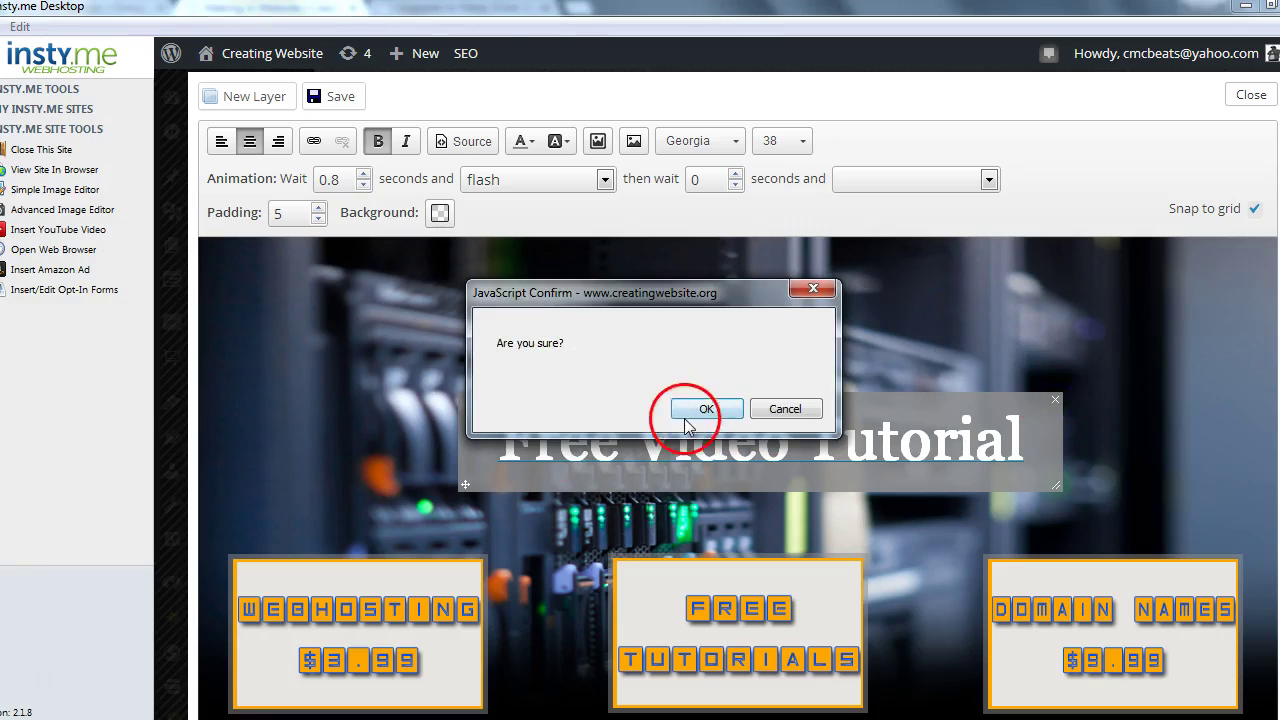
{"action": "left_click", "coordinate": [686, 412]}
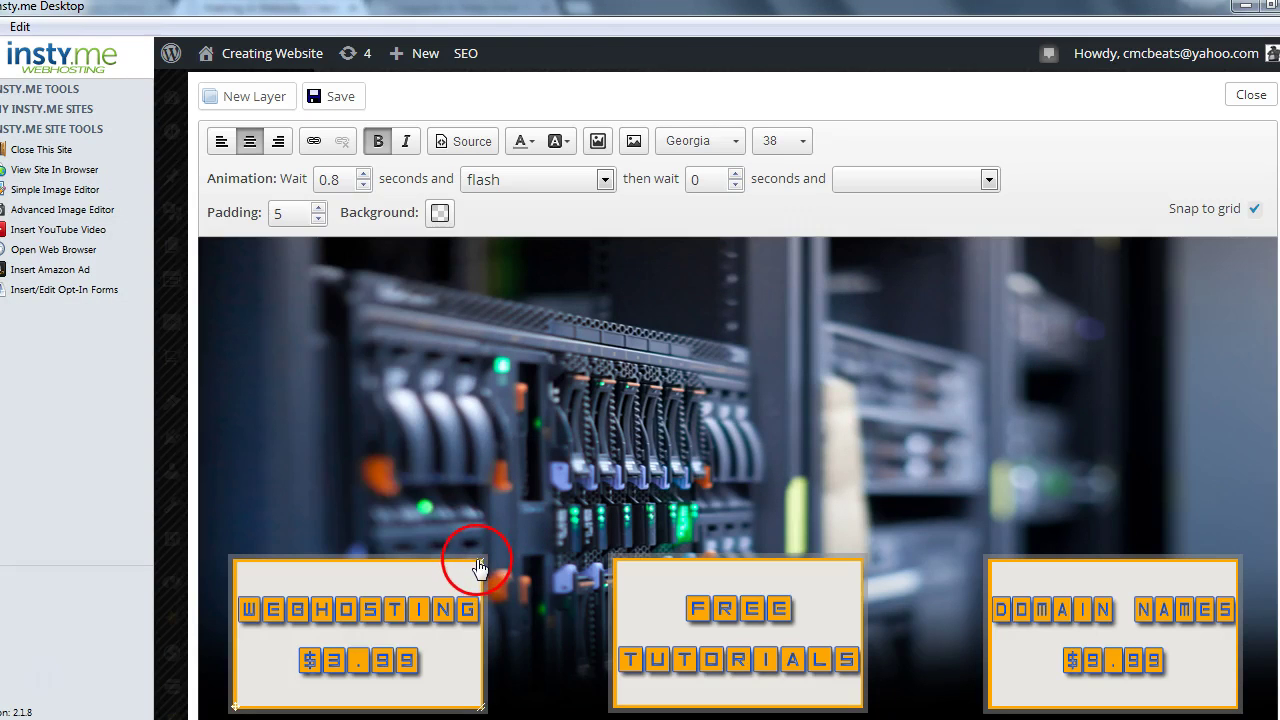
Delete the Webhosting $3.99, Free Tutorials and Domain Names layers, leaving the server-rack image bare.
{"action": "left_click", "coordinate": [478, 566]}
{"action": "left_click", "coordinate": [688, 410]}
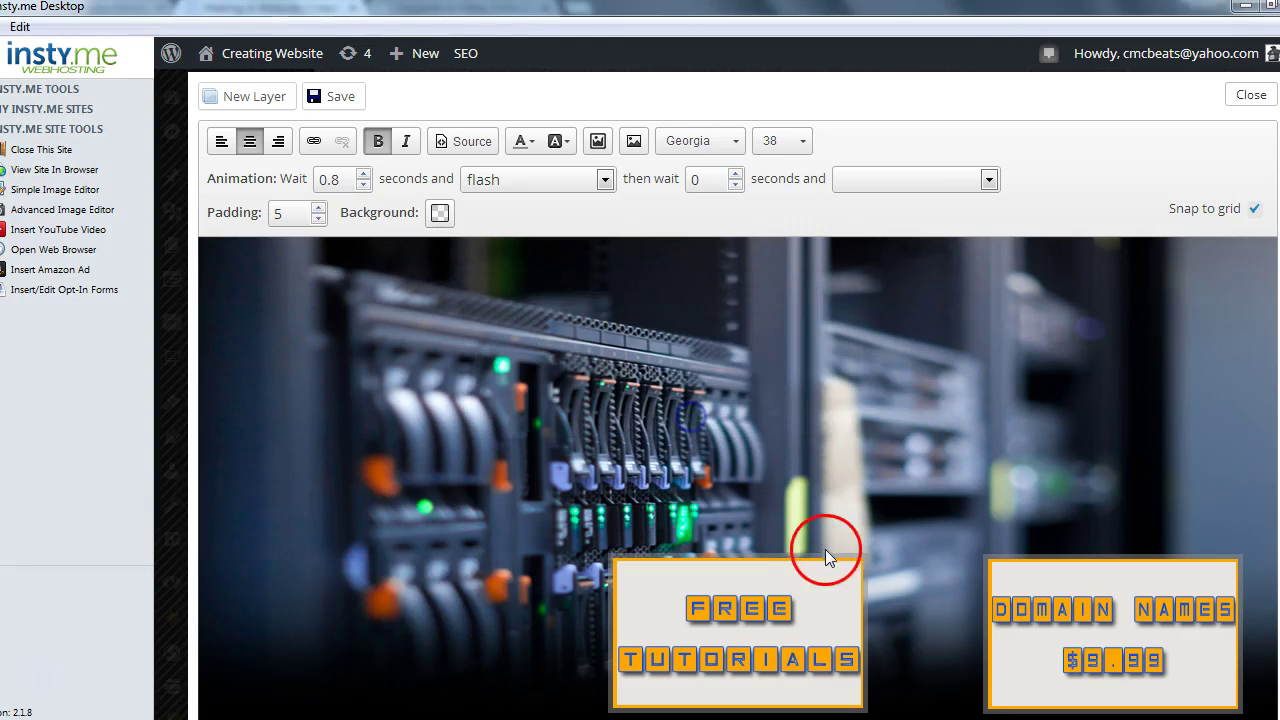
{"action": "left_click", "coordinate": [858, 563]}
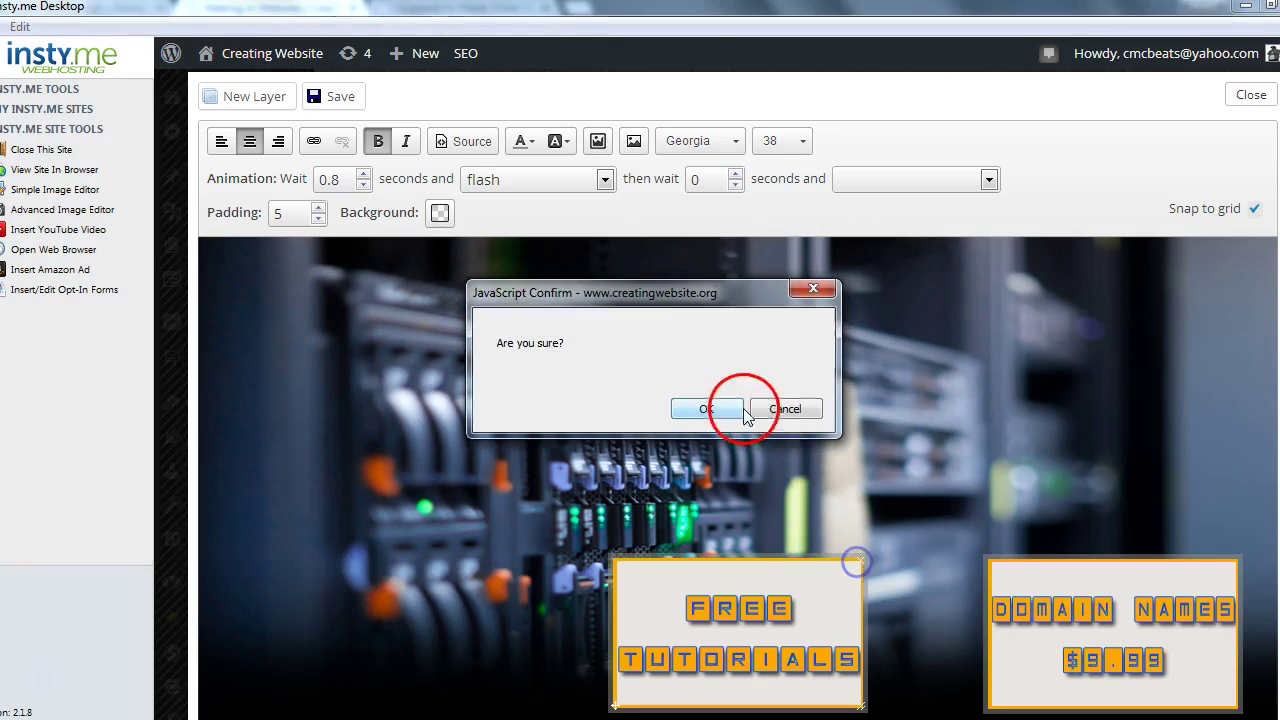
{"action": "left_click", "coordinate": [698, 409]}
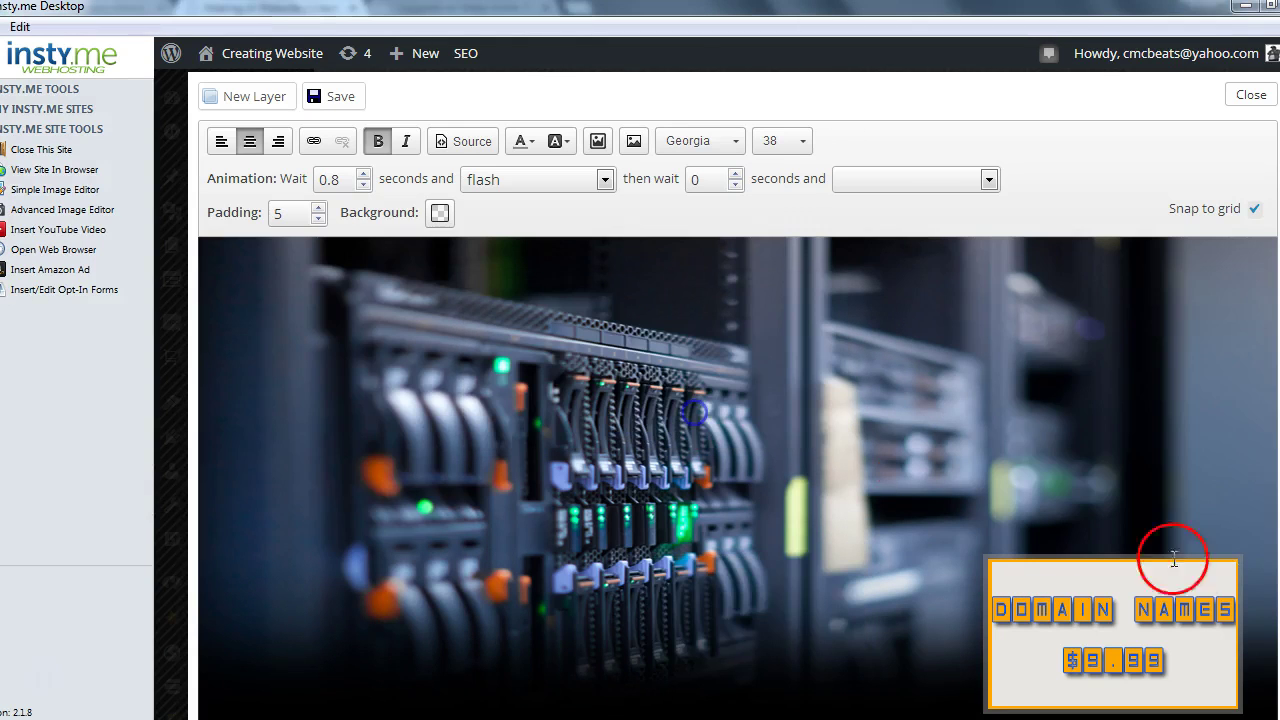
{"action": "left_click", "coordinate": [1238, 568]}
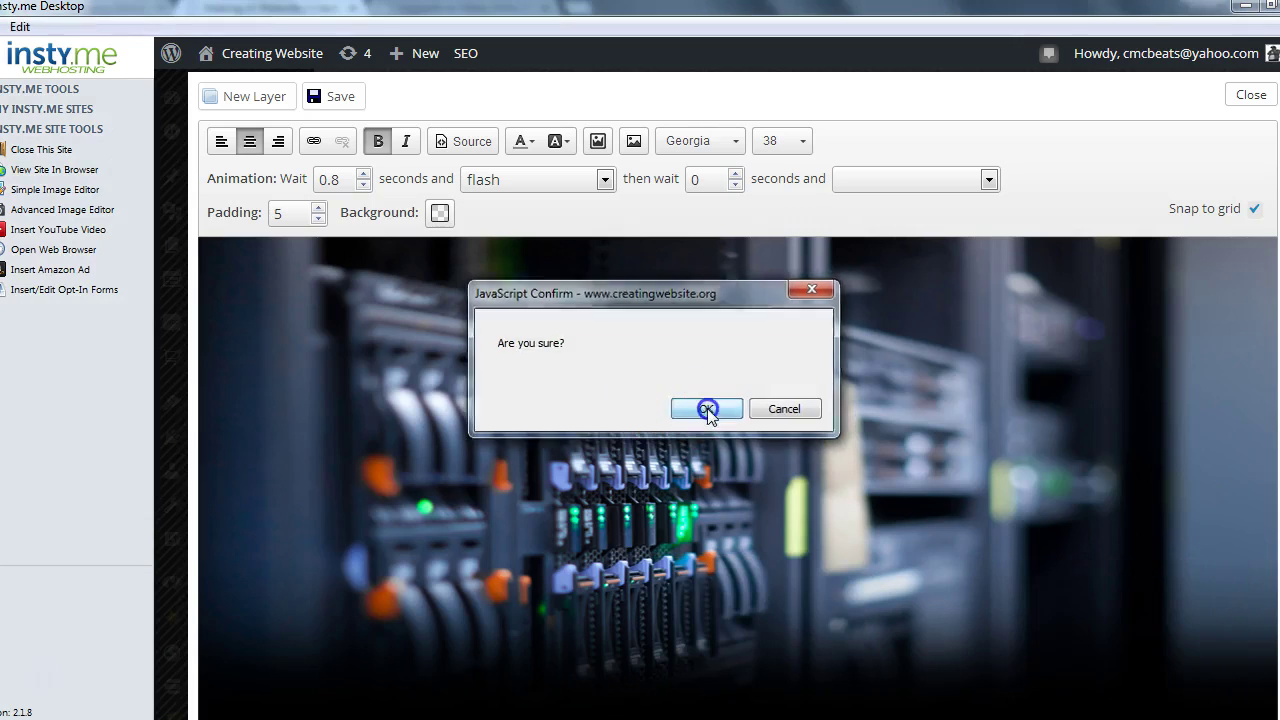
{"action": "left_click", "coordinate": [703, 410]}
{"action": "mouse_move", "coordinate": [749, 423]}
{"action": "left_mouse_down"}
{"action": "mouse_move", "coordinate": [736, 480]}
{"action": "mouse_move", "coordinate": [703, 500]}
{"action": "mouse_move", "coordinate": [897, 493]}
{"action": "left_mouse_up"}
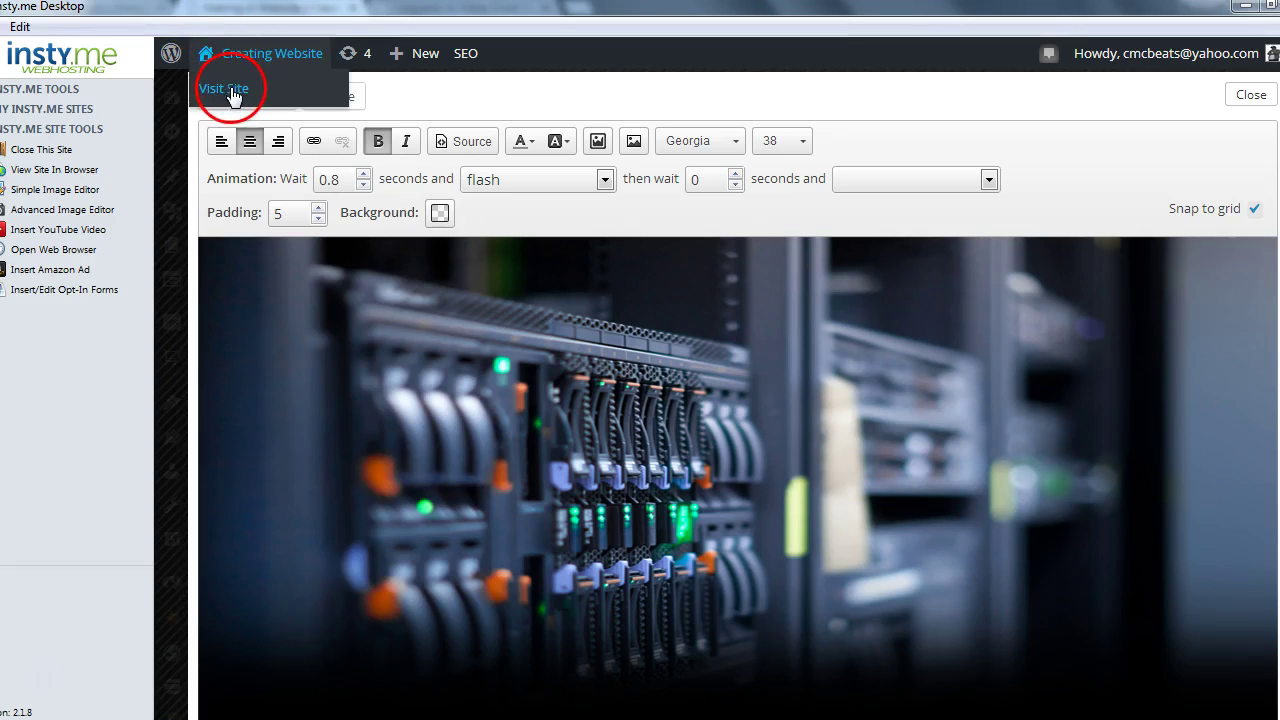
Add a new text layer reading 'Domain Names' and enlarge its box.
{"action": "left_click", "coordinate": [268, 97]}
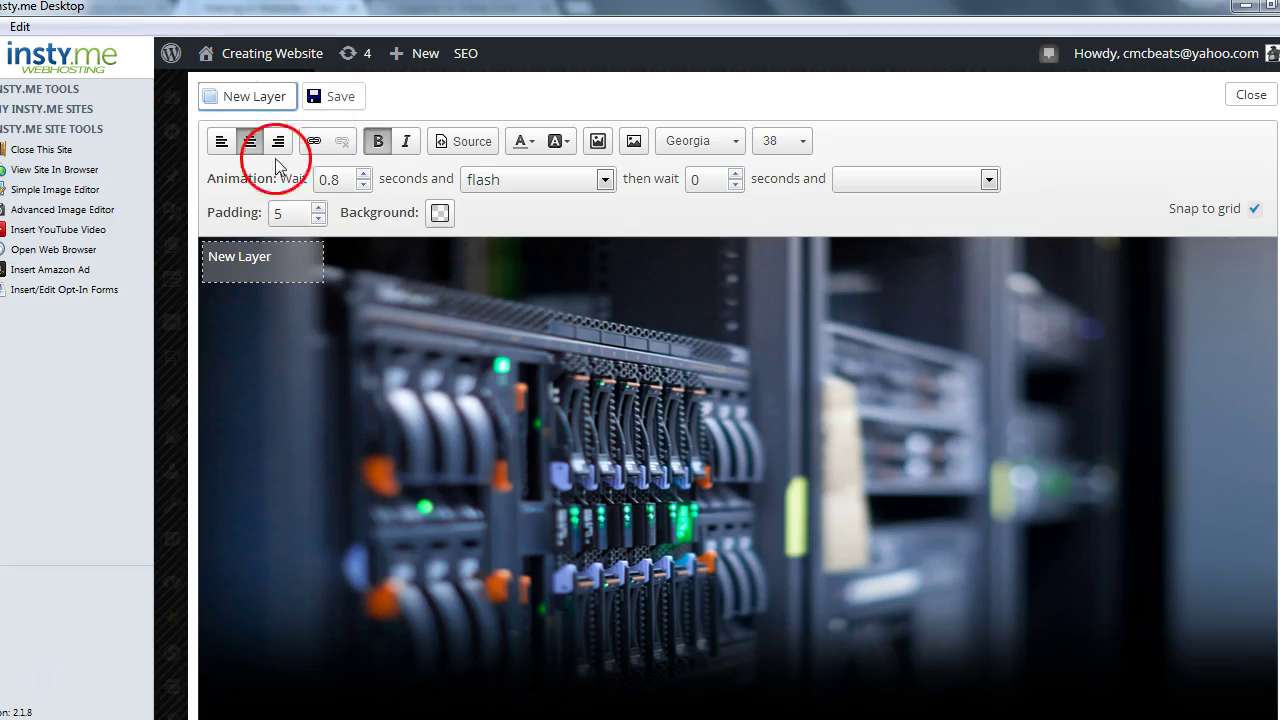
{"action": "left_click_drag", "start_coordinate": [283, 257], "coordinate": [141, 262]}
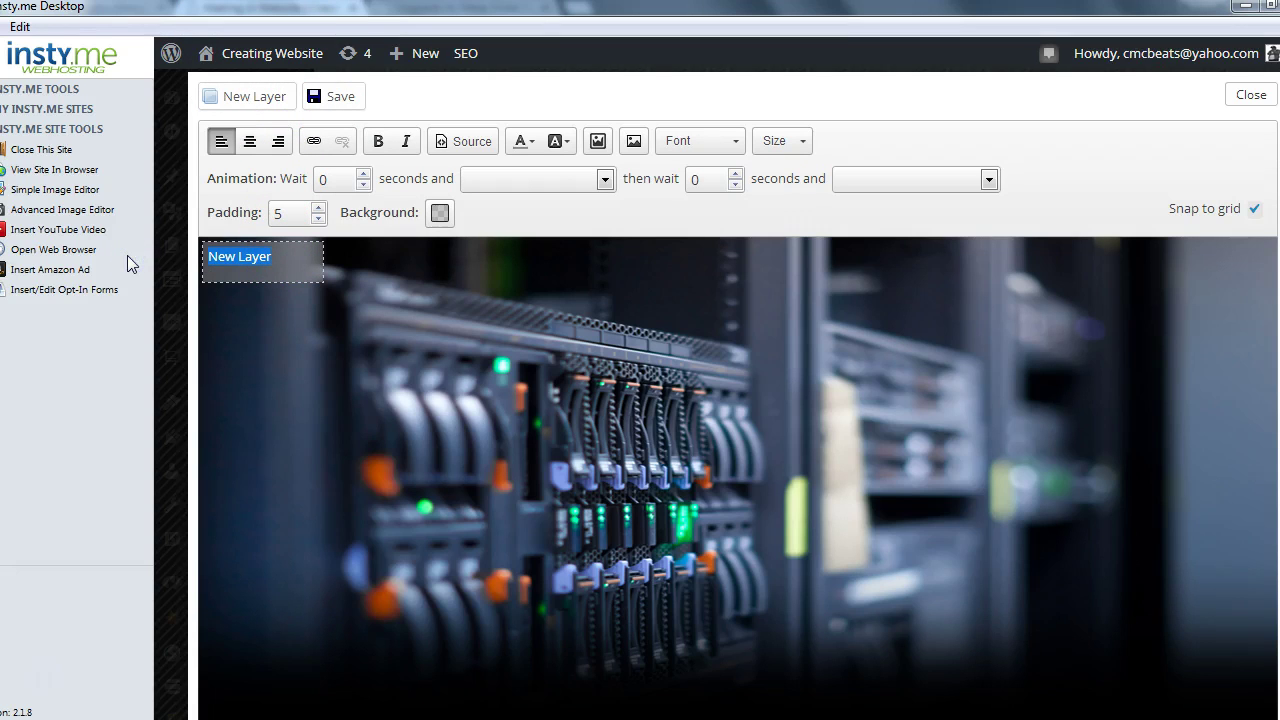
{"action": "type", "text": "Domain Nm"}
{"action": "key", "text": "BackSpace"}
{"action": "type", "text": "ames"}
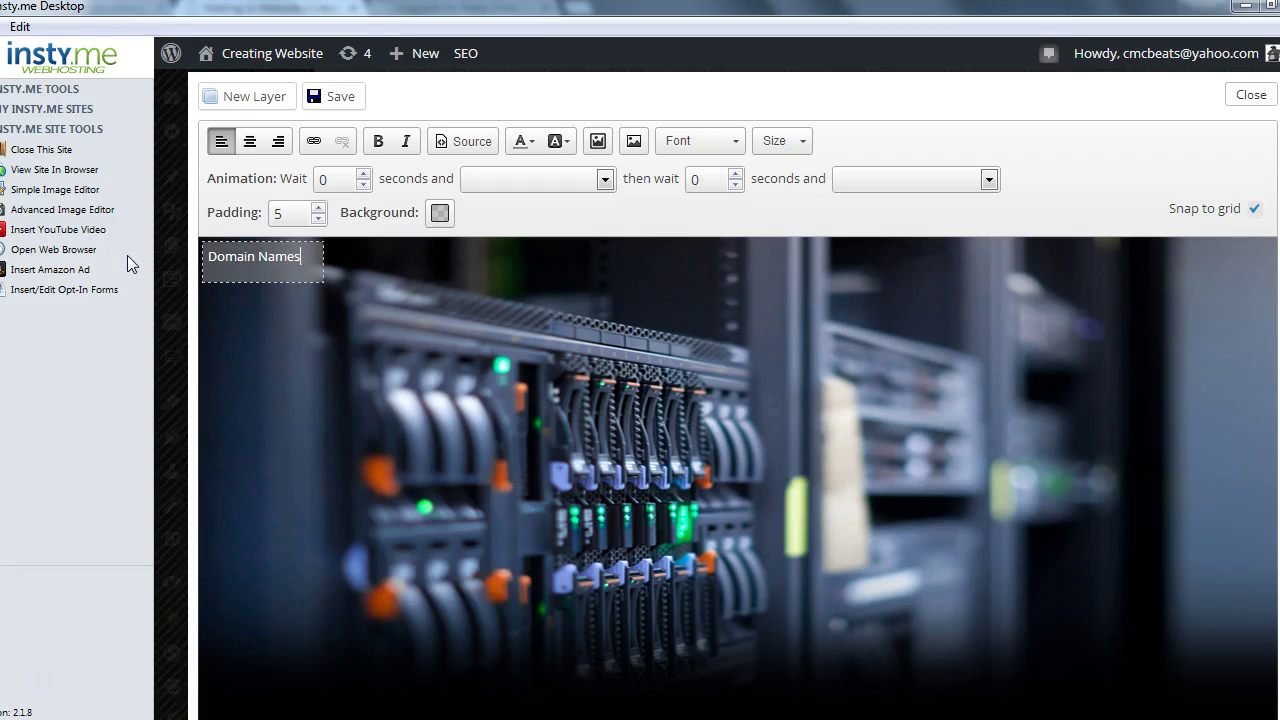
{"action": "left_click_drag", "start_coordinate": [318, 276], "coordinate": [535, 315]}
Make the title bold in Georgia, trying font sizes 42 and then 48.
{"action": "left_click", "coordinate": [328, 249]}
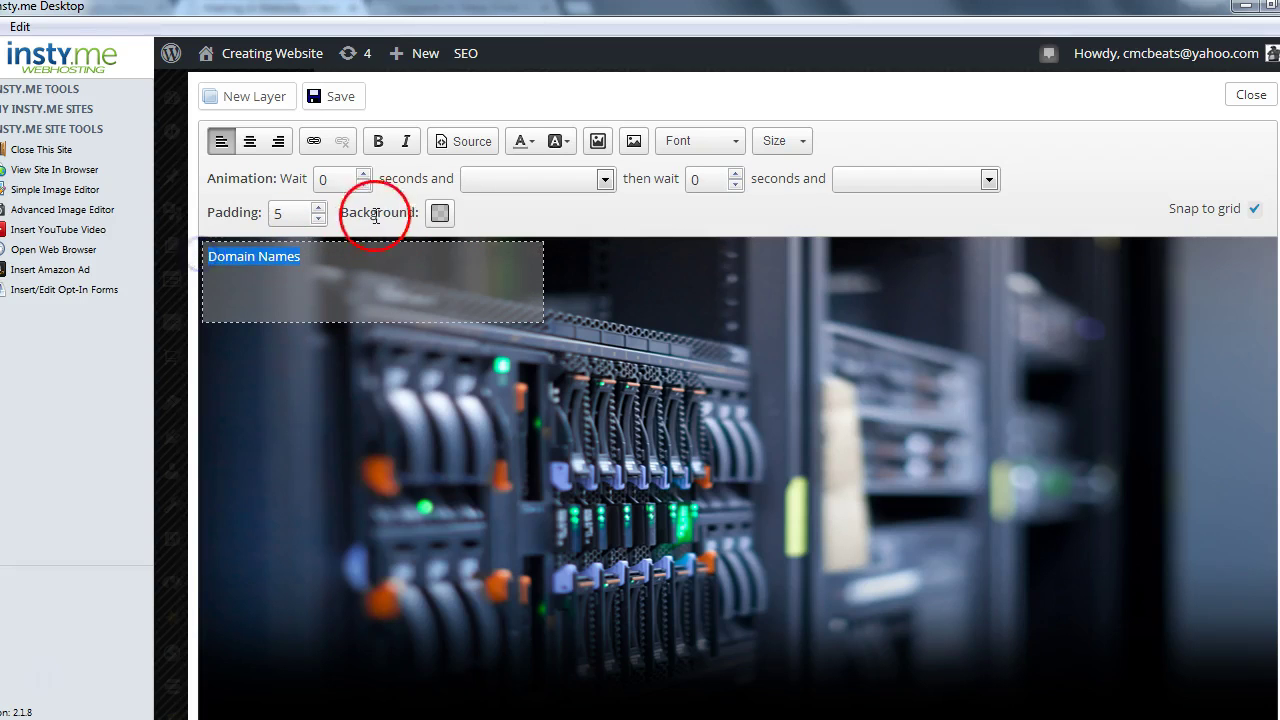
{"action": "left_click", "coordinate": [380, 141]}
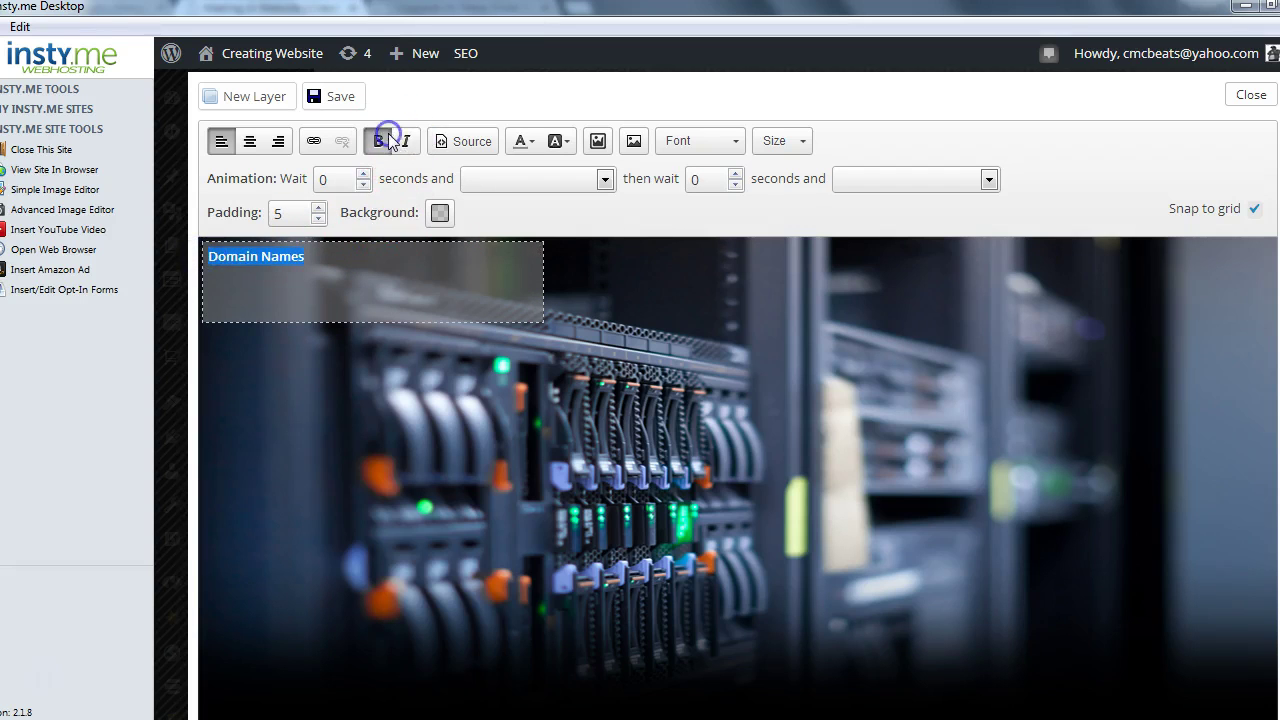
{"action": "left_click", "coordinate": [712, 145]}
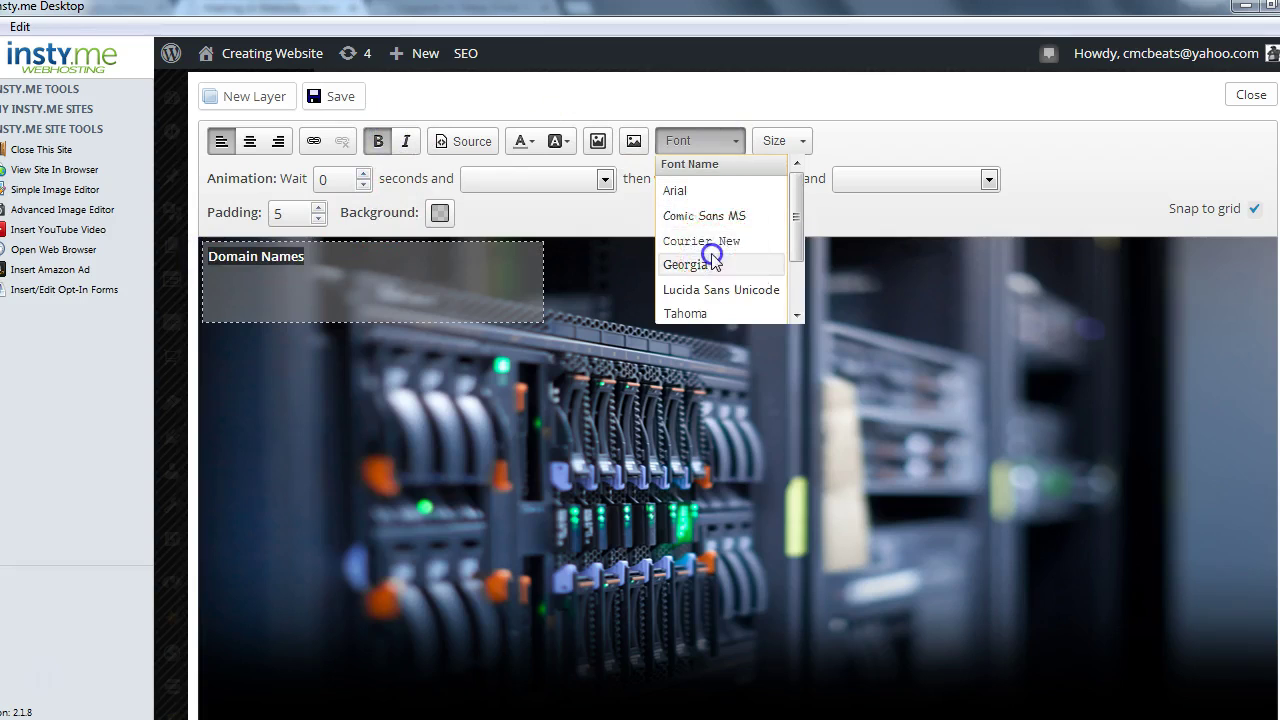
{"action": "left_click", "coordinate": [713, 263]}
{"action": "left_click", "coordinate": [806, 141]}
{"action": "left_click_drag", "start_coordinate": [846, 214], "coordinate": [856, 255]}
{"action": "left_click", "coordinate": [810, 281]}
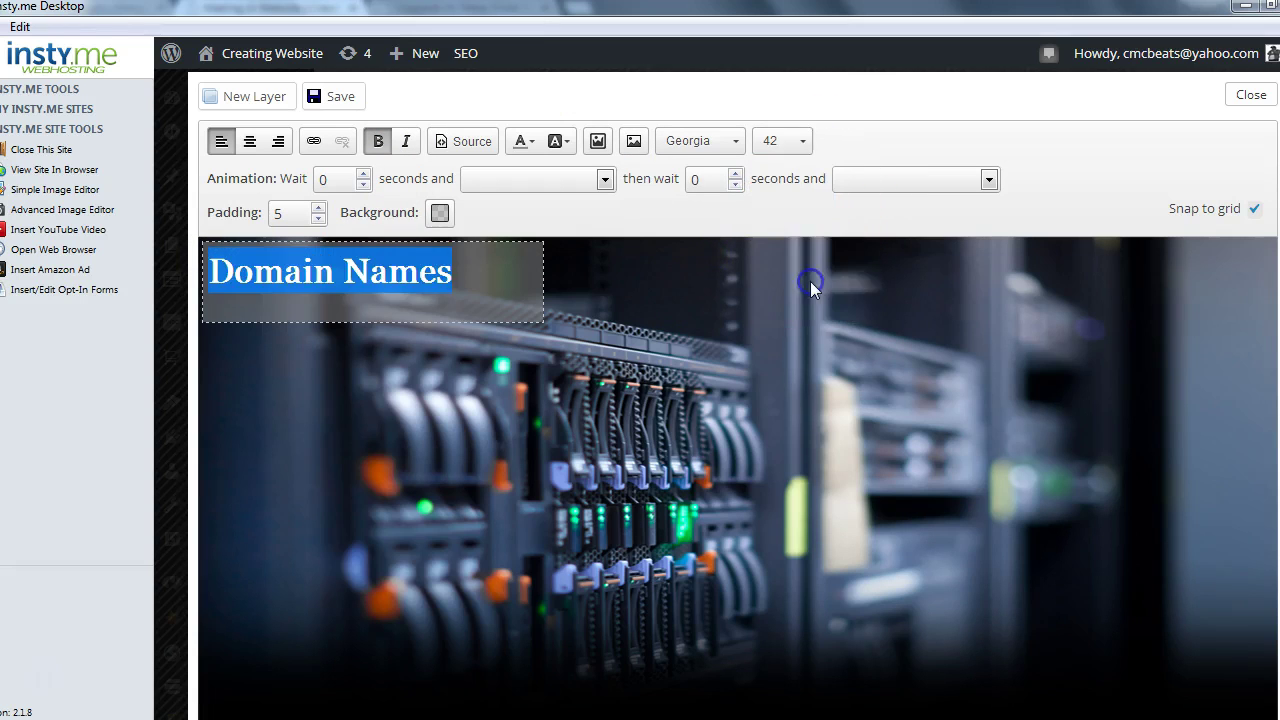
{"action": "left_click", "coordinate": [800, 140]}
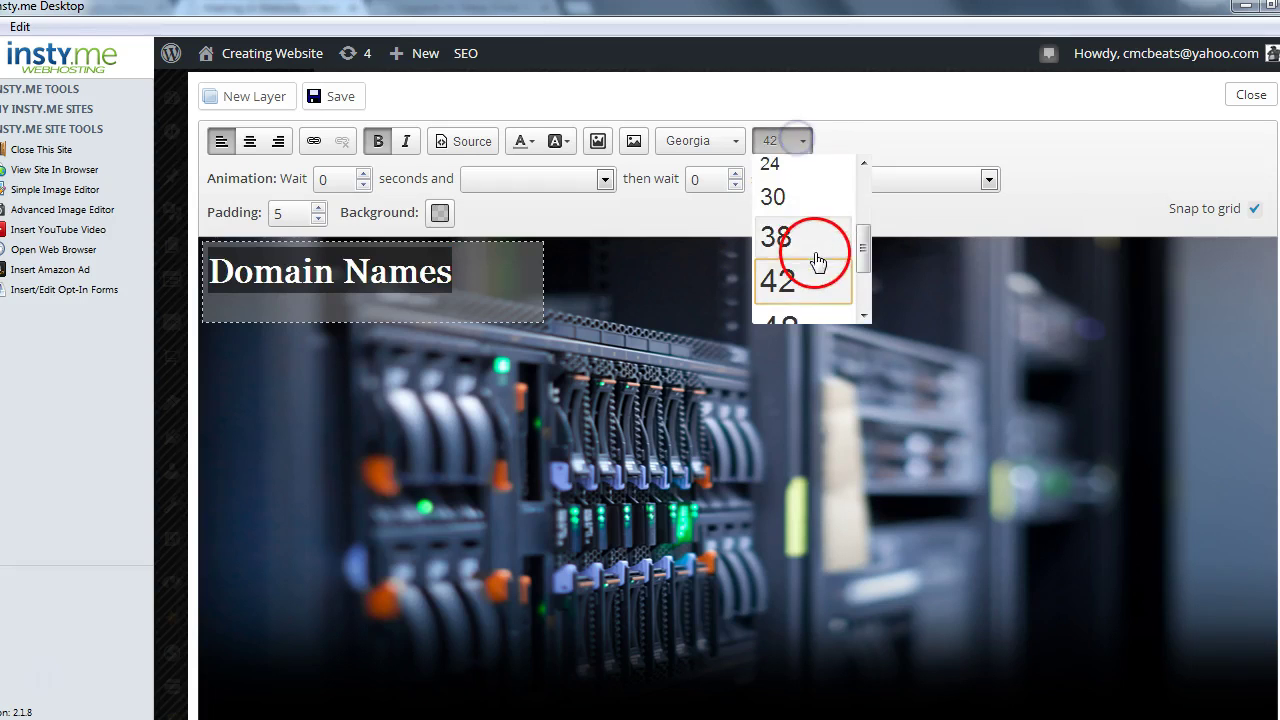
{"action": "left_click_drag", "start_coordinate": [859, 253], "coordinate": [860, 266]}
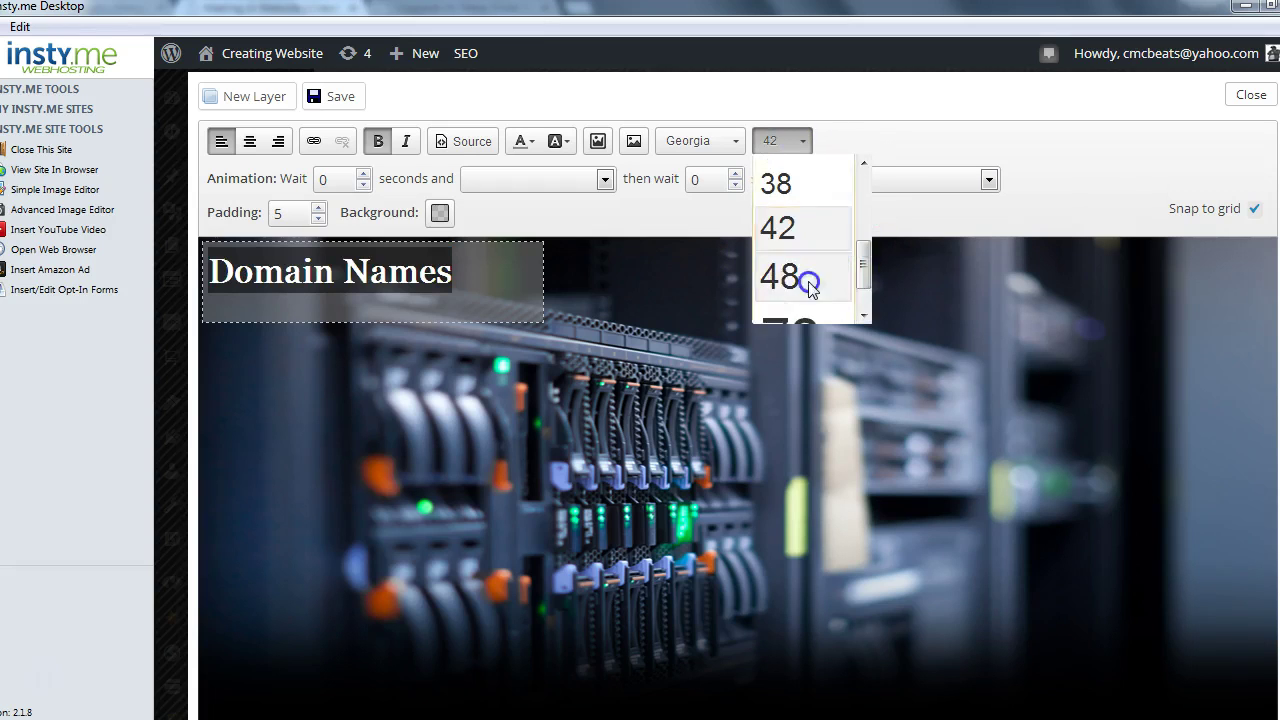
{"action": "left_click", "coordinate": [808, 284]}
Centre the title text at size 72 and place the widened box mid-slide.
{"action": "left_click_drag", "start_coordinate": [537, 318], "coordinate": [619, 345]}
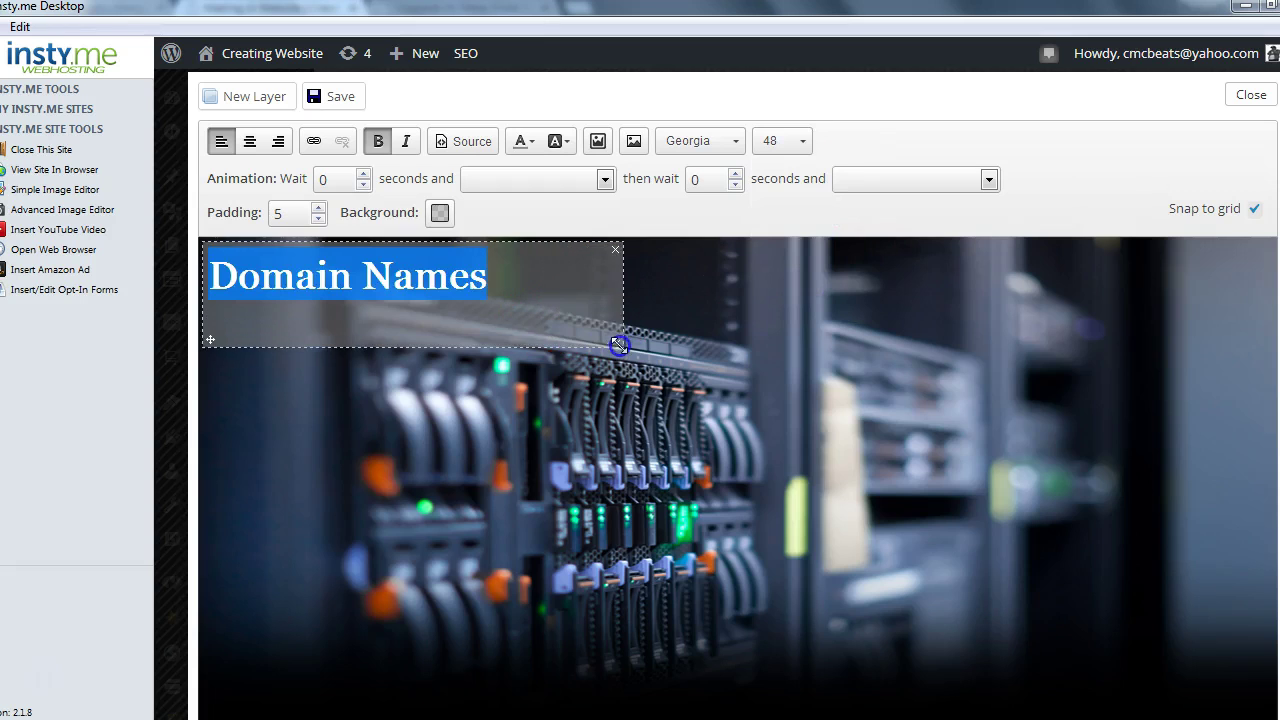
{"action": "left_click", "coordinate": [251, 141]}
{"action": "left_click_drag", "start_coordinate": [211, 335], "coordinate": [511, 417]}
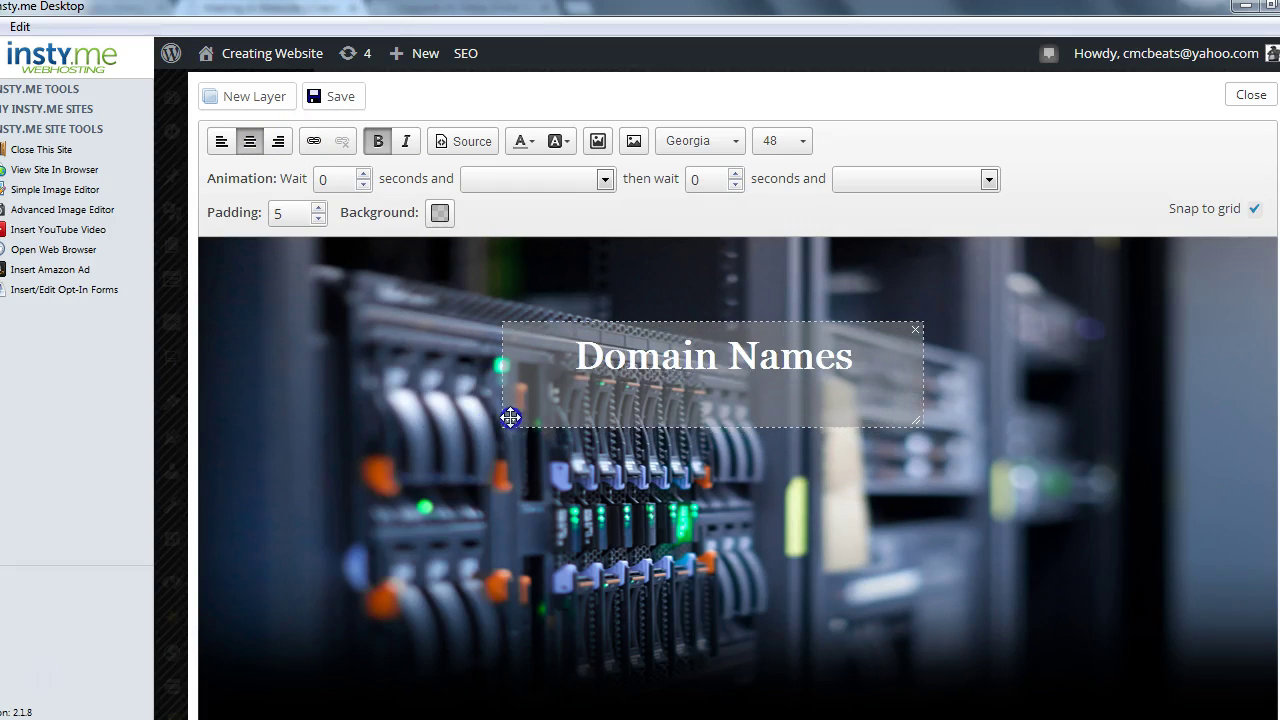
{"action": "left_click_drag", "start_coordinate": [684, 415], "coordinate": [570, 345]}
{"action": "left_click", "coordinate": [799, 140]}
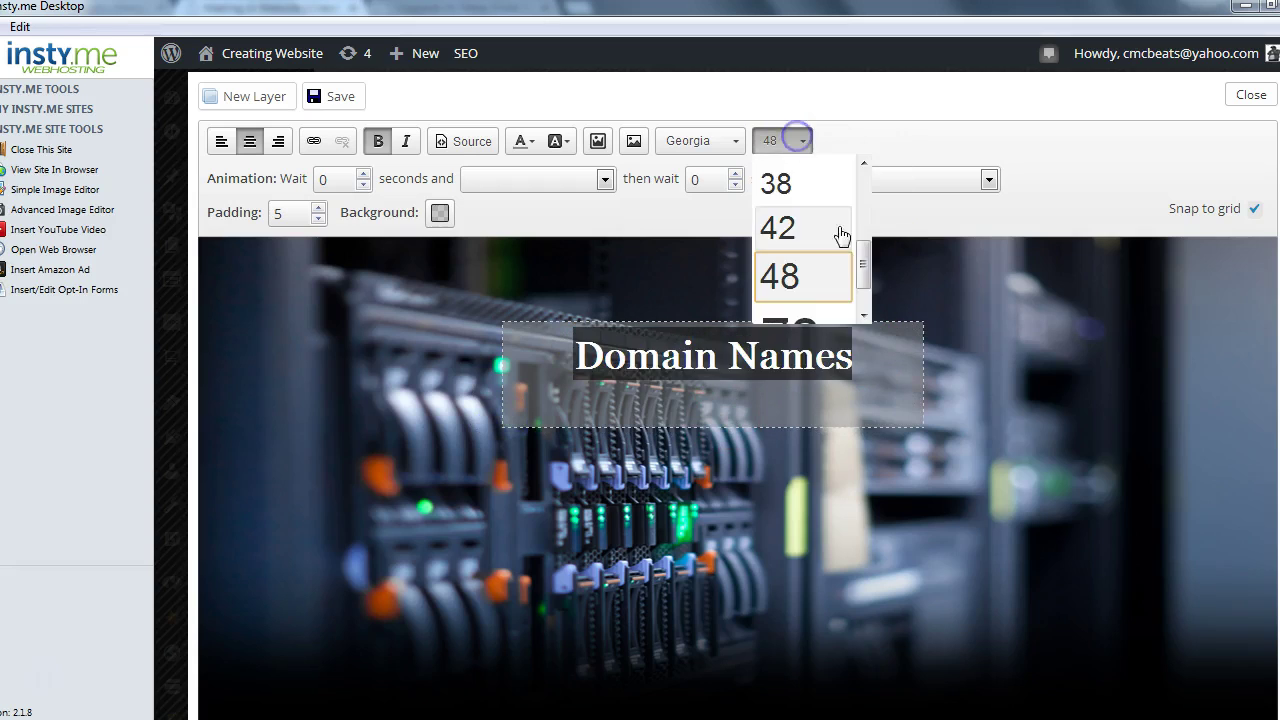
{"action": "left_click_drag", "start_coordinate": [866, 262], "coordinate": [866, 290]}
{"action": "left_click", "coordinate": [805, 283]}
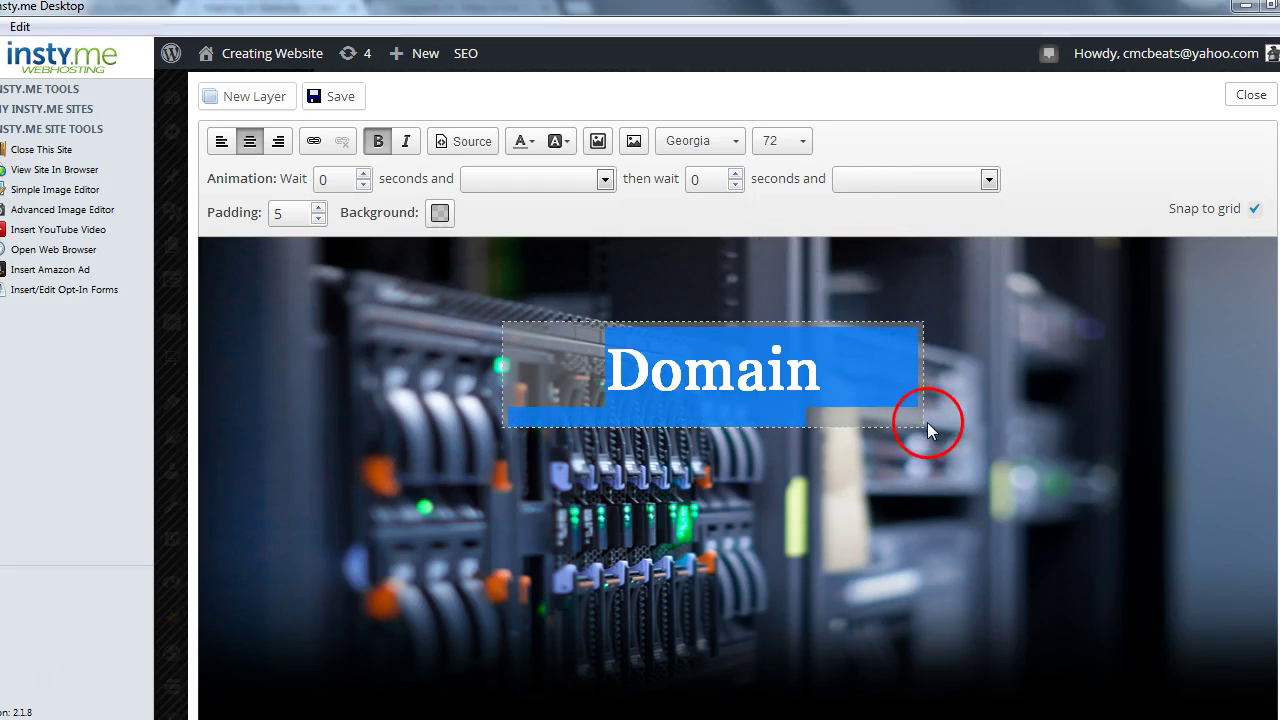
{"action": "left_click_drag", "start_coordinate": [920, 425], "coordinate": [1074, 430]}
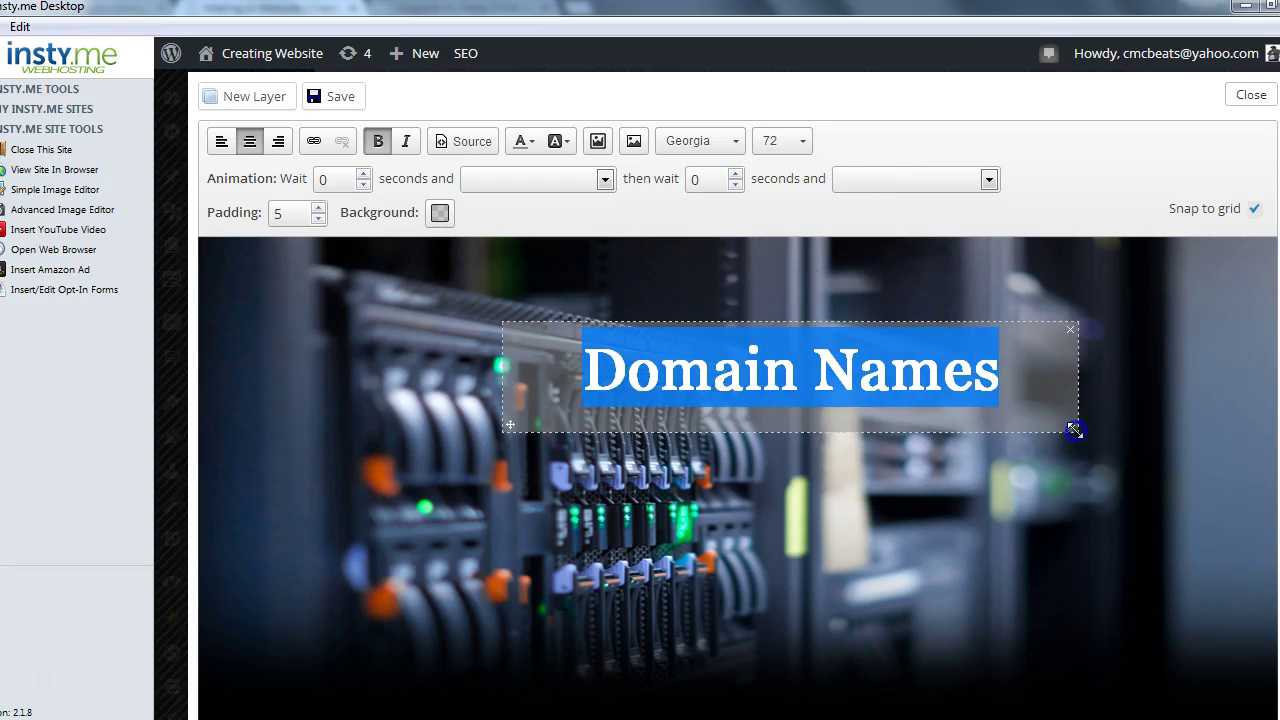
{"action": "left_click_drag", "start_coordinate": [507, 421], "coordinate": [472, 450]}
Give the Domain Names title a flash animation after a 0.3 second wait.
{"action": "left_click", "coordinate": [687, 343]}
{"action": "left_click", "coordinate": [707, 398]}
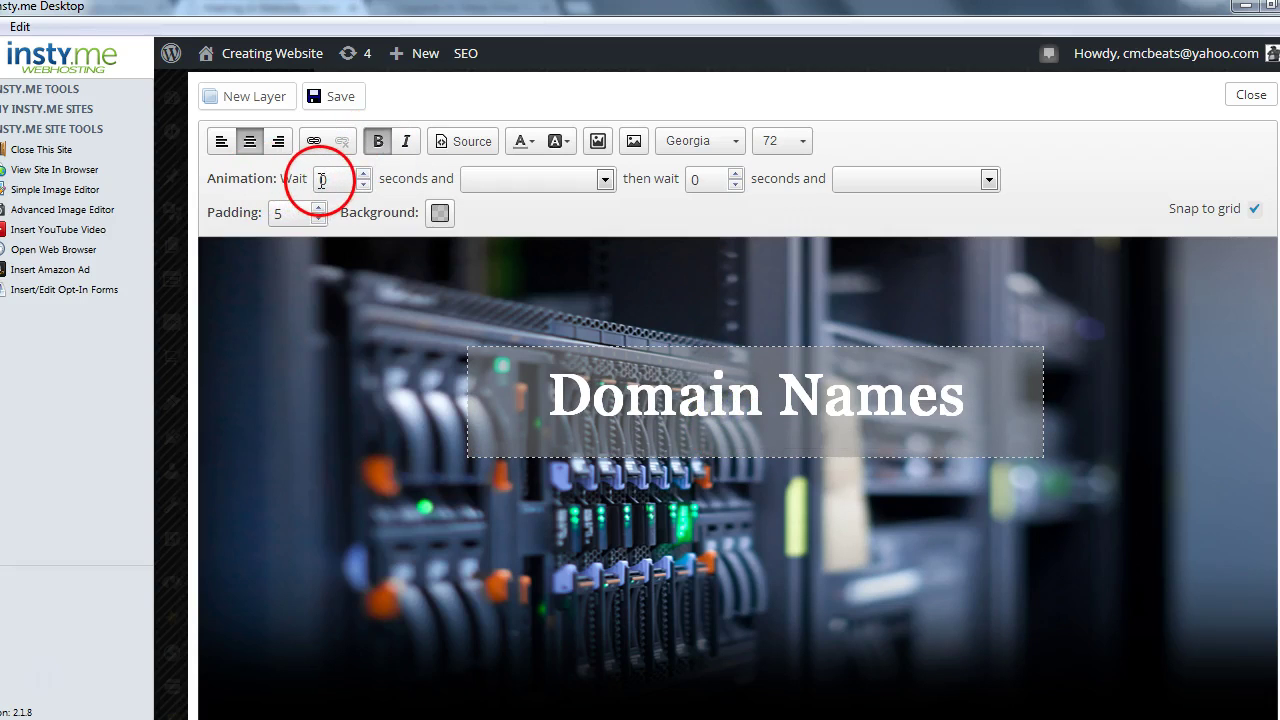
{"action": "left_click", "coordinate": [366, 175]}
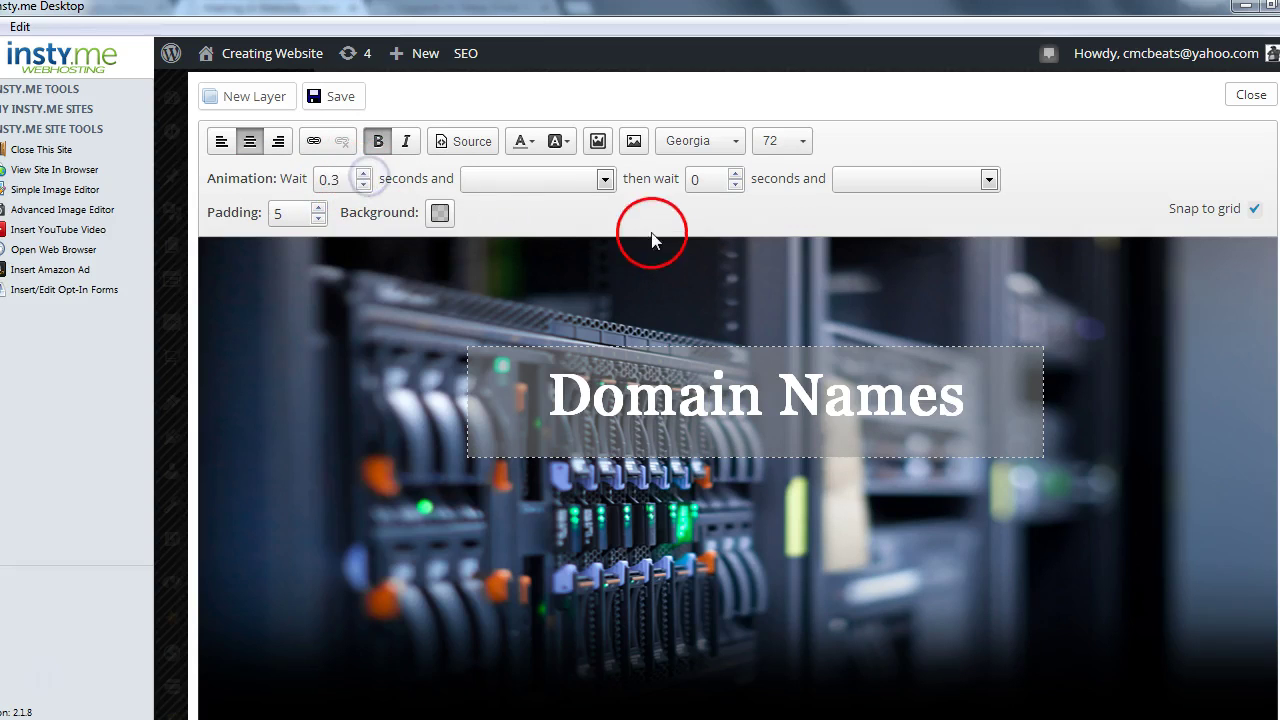
{"action": "left_click", "coordinate": [604, 179]}
{"action": "left_click", "coordinate": [588, 223]}
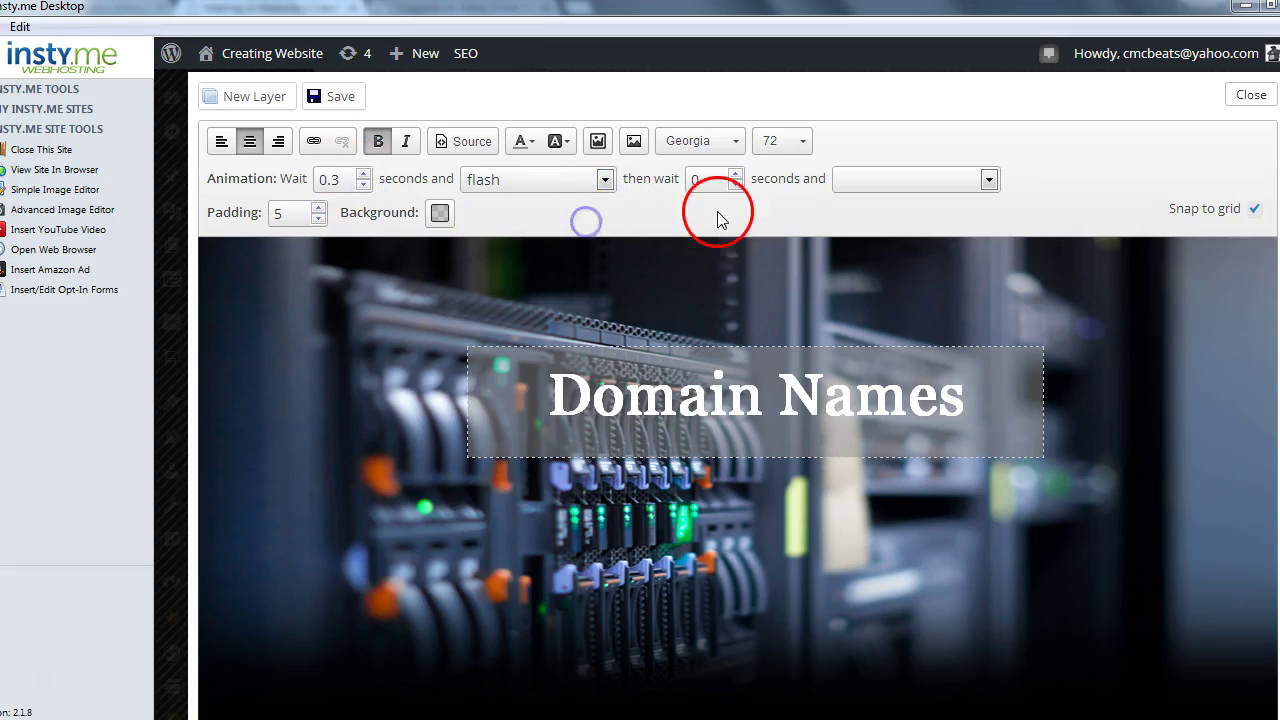
Add a wobble animation 1.3 seconds later and save the slide.
{"action": "left_click", "coordinate": [736, 174]}
{"action": "left_click", "coordinate": [736, 174]}
{"action": "left_click", "coordinate": [736, 174]}
{"action": "left_click", "coordinate": [736, 174]}
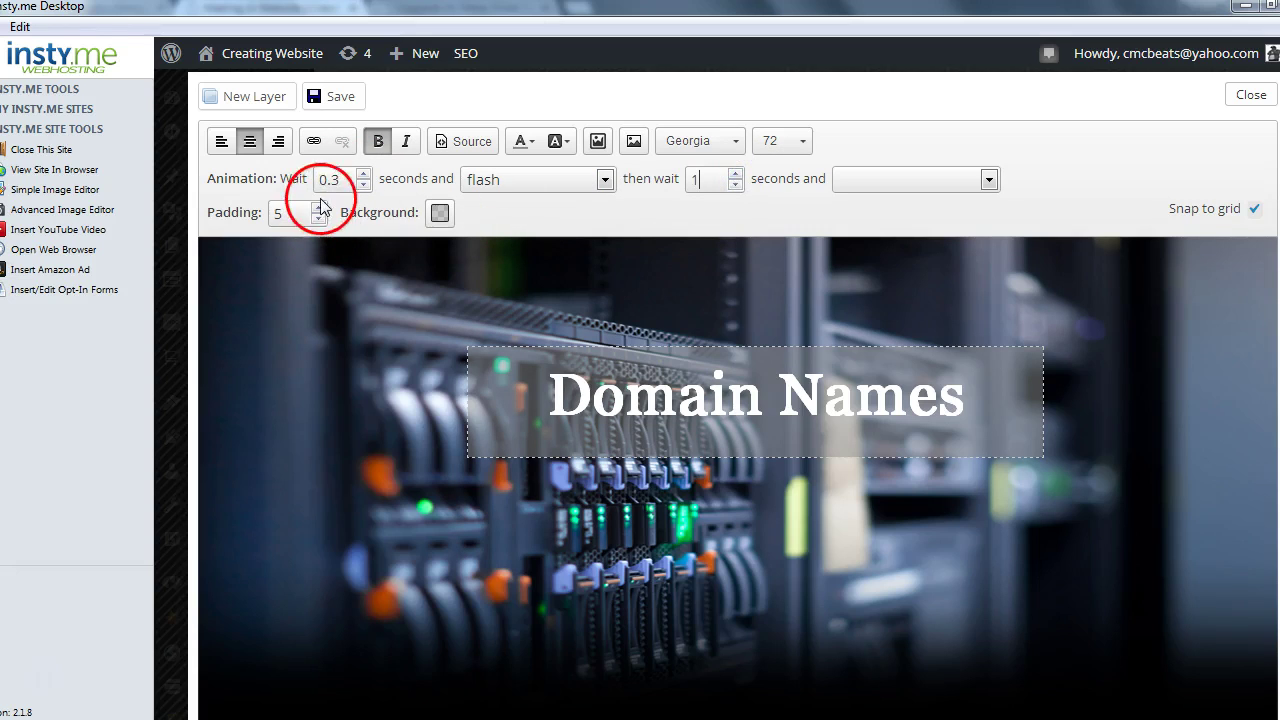
{"action": "left_click", "coordinate": [735, 174]}
{"action": "left_click", "coordinate": [735, 174]}
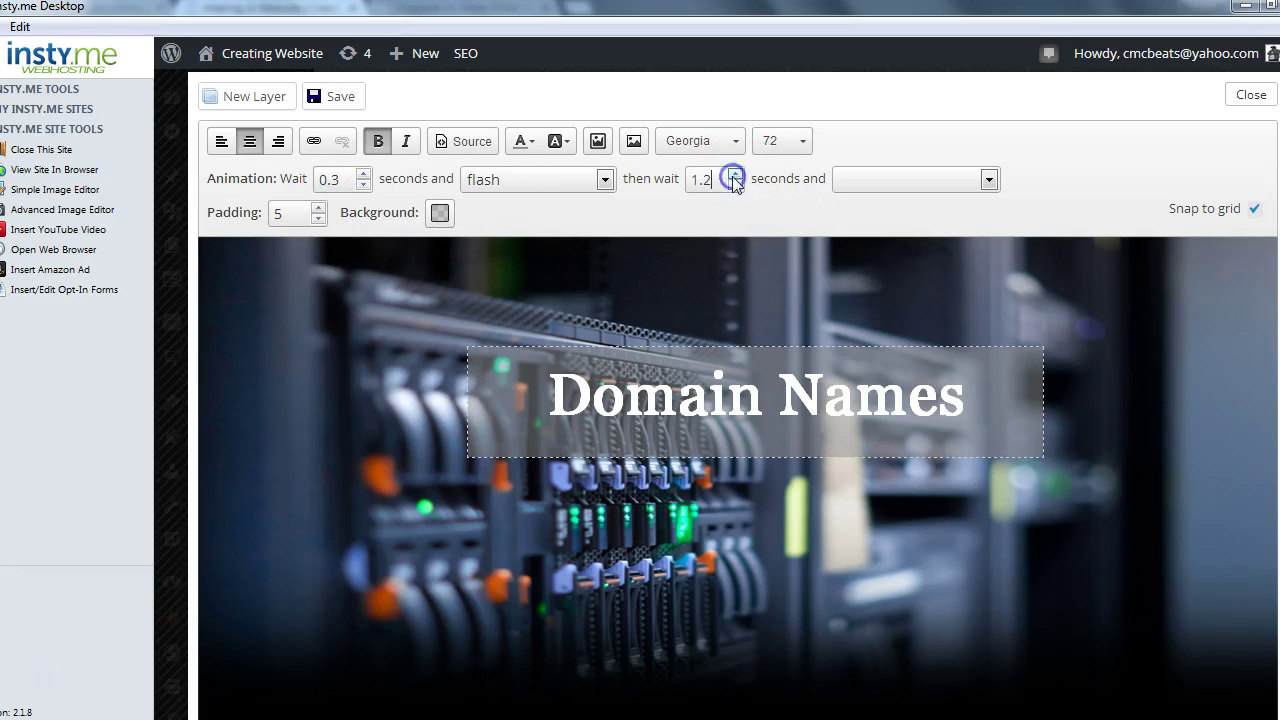
{"action": "left_click", "coordinate": [986, 178]}
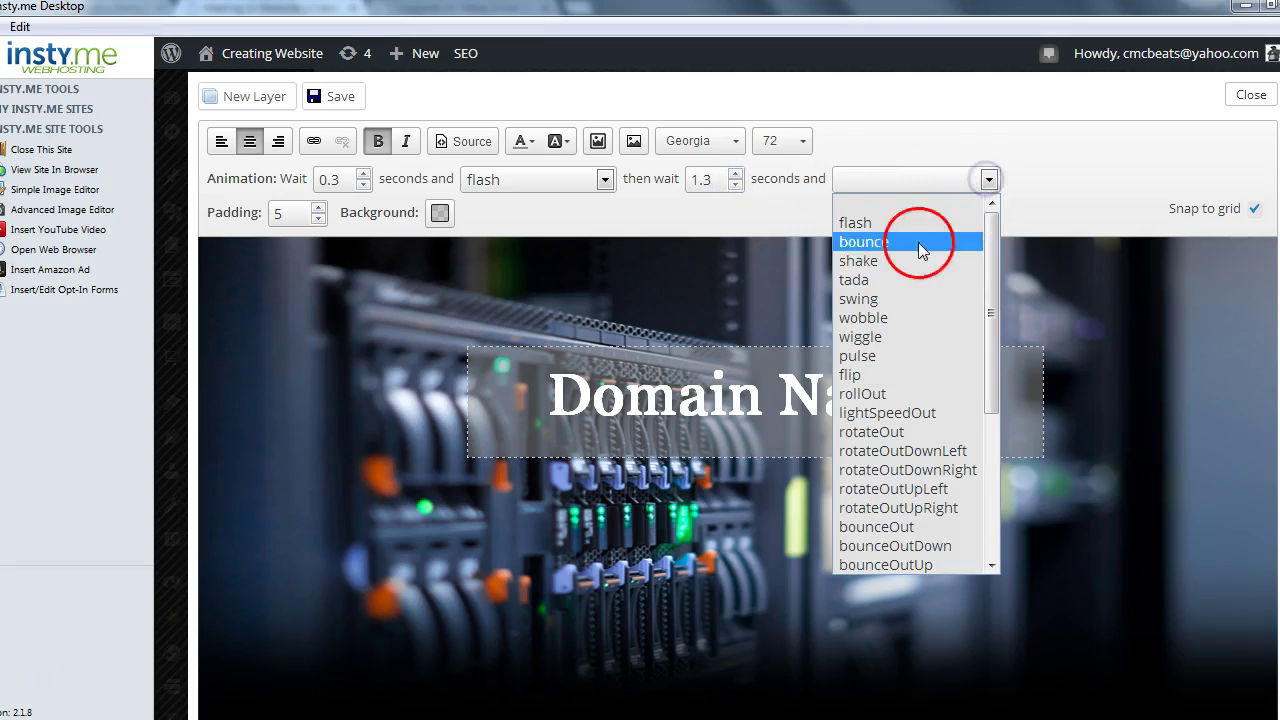
{"action": "left_click", "coordinate": [895, 314]}
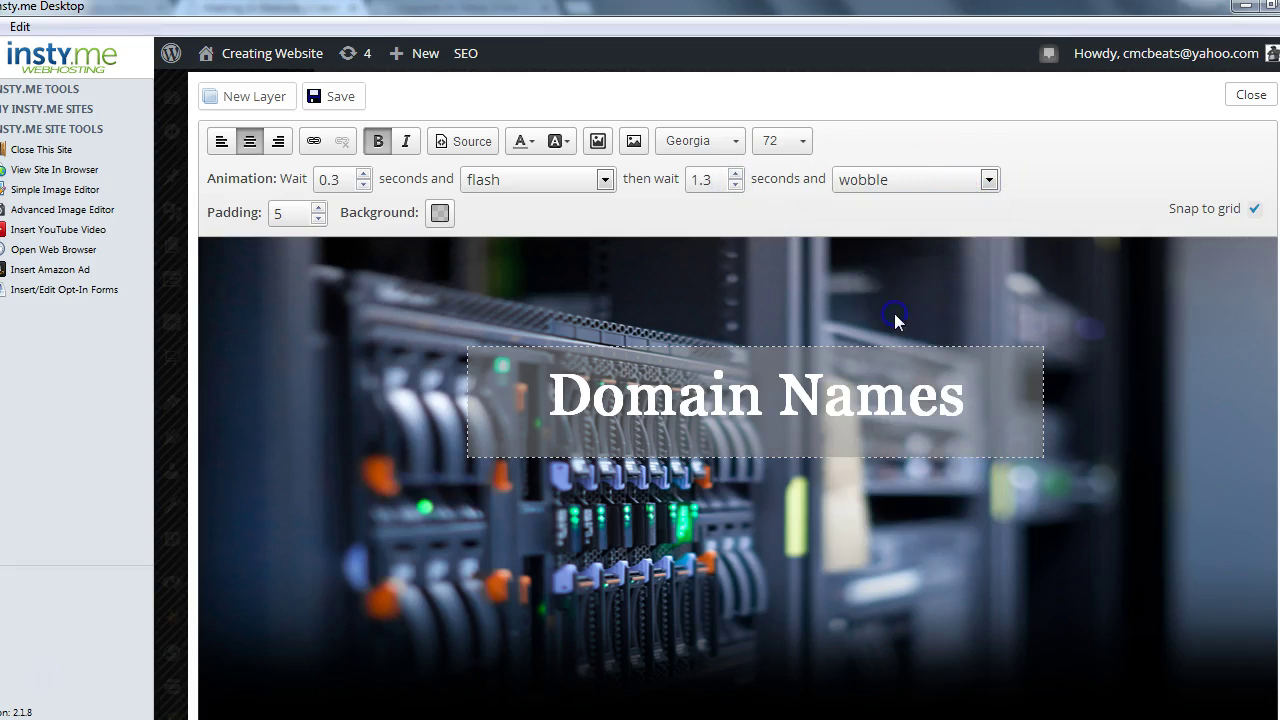
{"action": "left_click", "coordinate": [357, 97]}
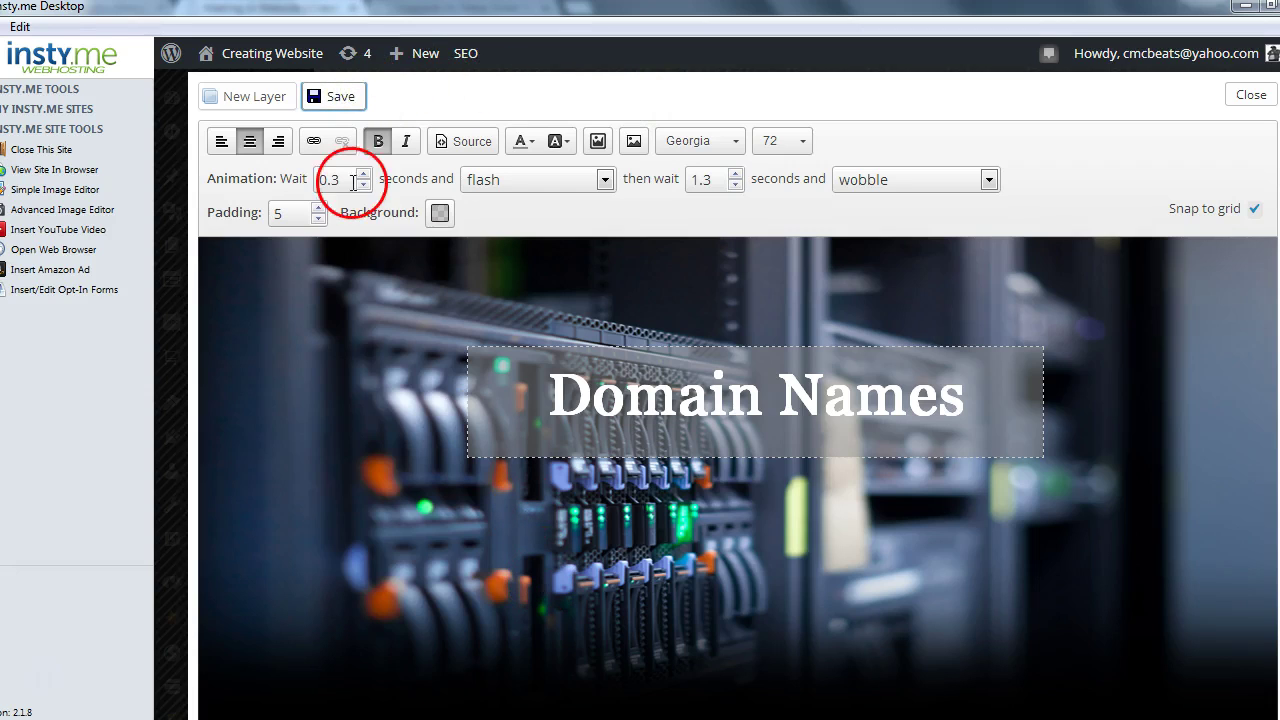
{"action": "left_click", "coordinate": [262, 97]}
Replace the new layer's placeholder text with the FREE TUTORIAL promo image from the media library.
{"action": "left_click", "coordinate": [280, 257]}
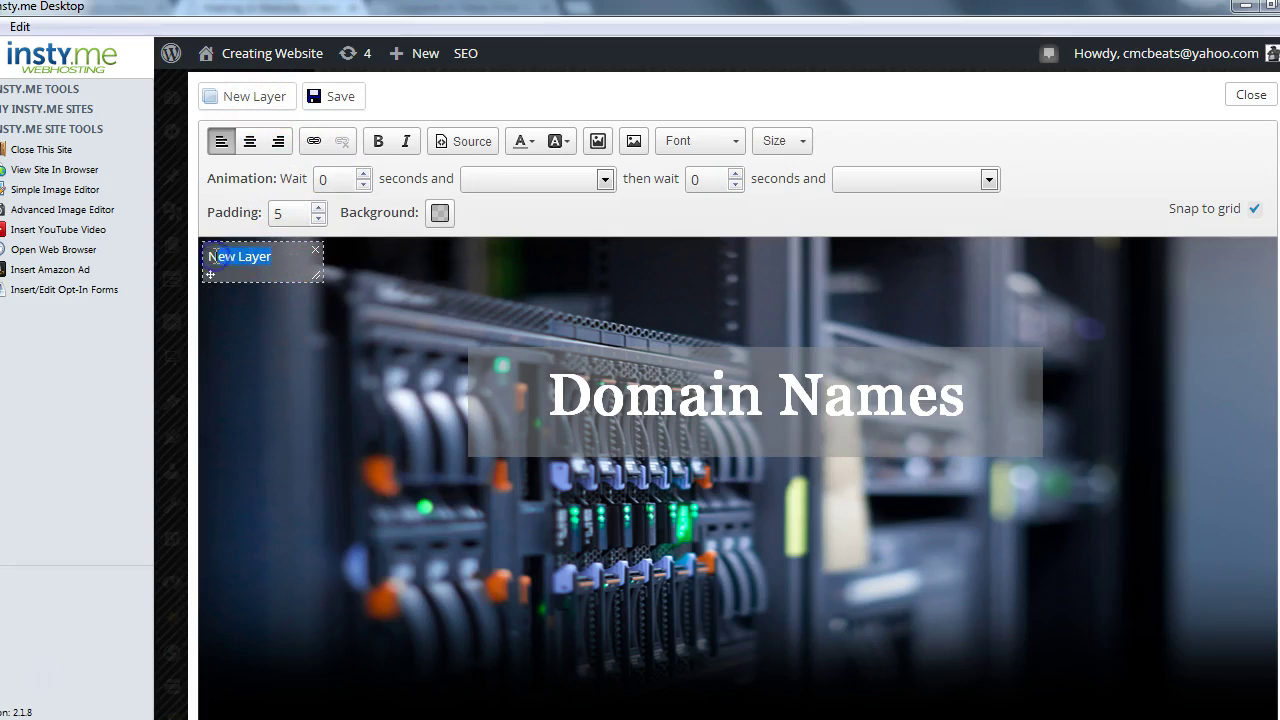
{"action": "key", "text": "BackSpace"}
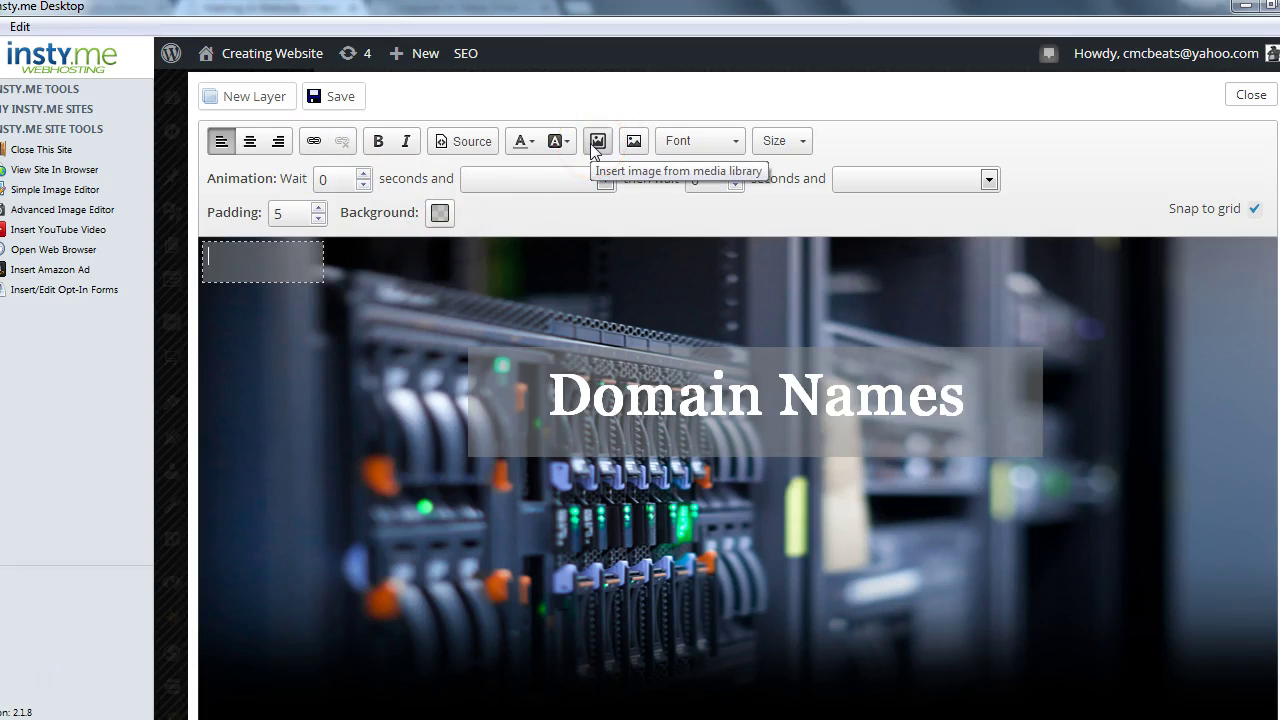
{"action": "left_click", "coordinate": [635, 143]}
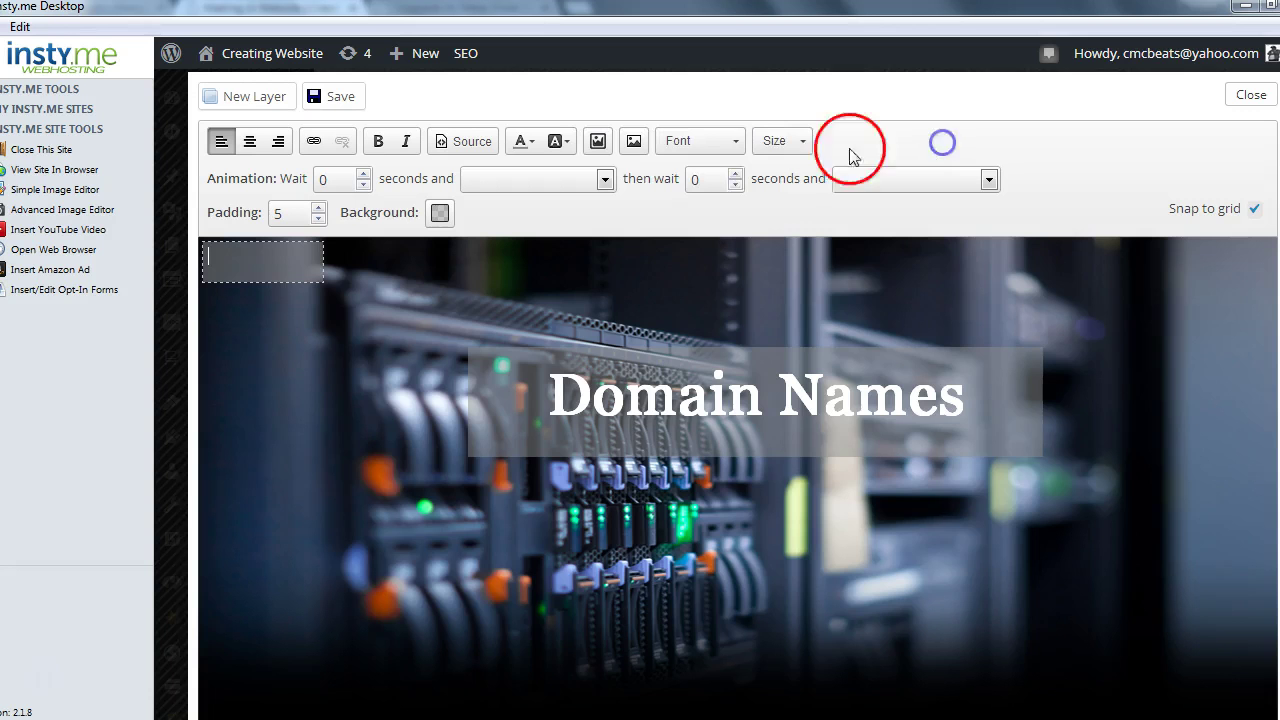
{"action": "left_click", "coordinate": [941, 142]}
{"action": "left_click", "coordinate": [599, 141]}
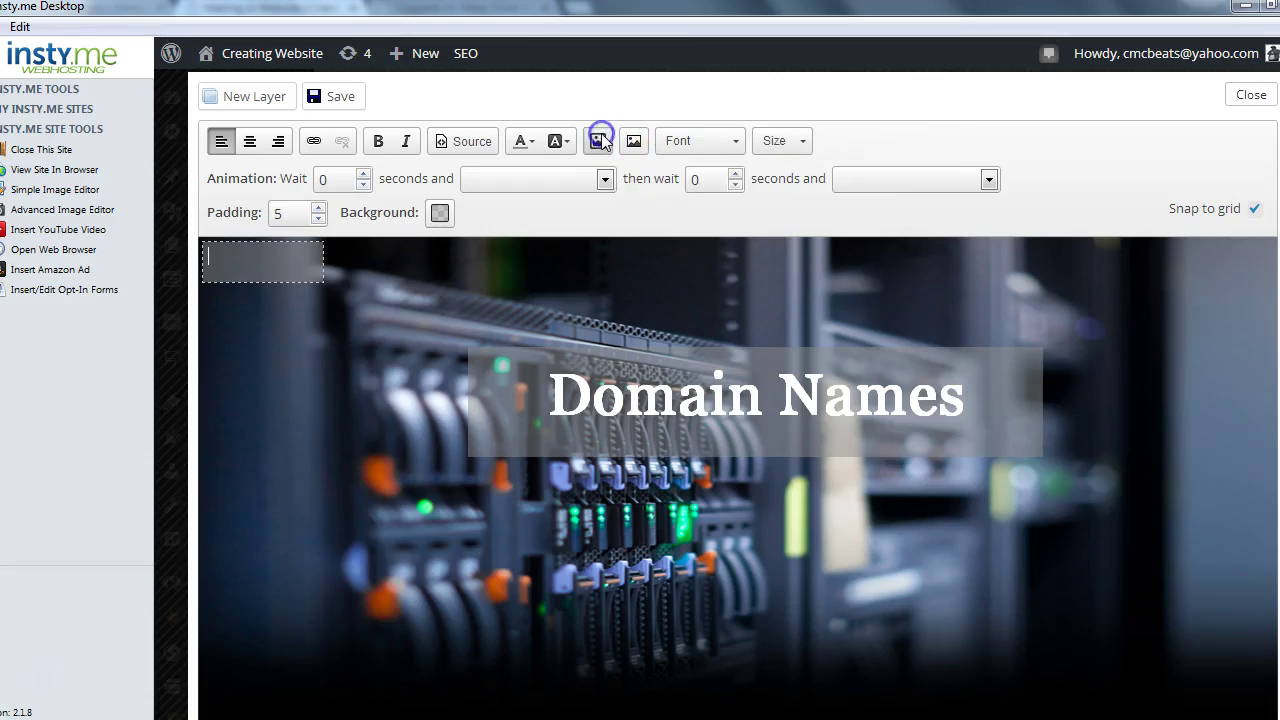
{"action": "left_click", "coordinate": [772, 425]}
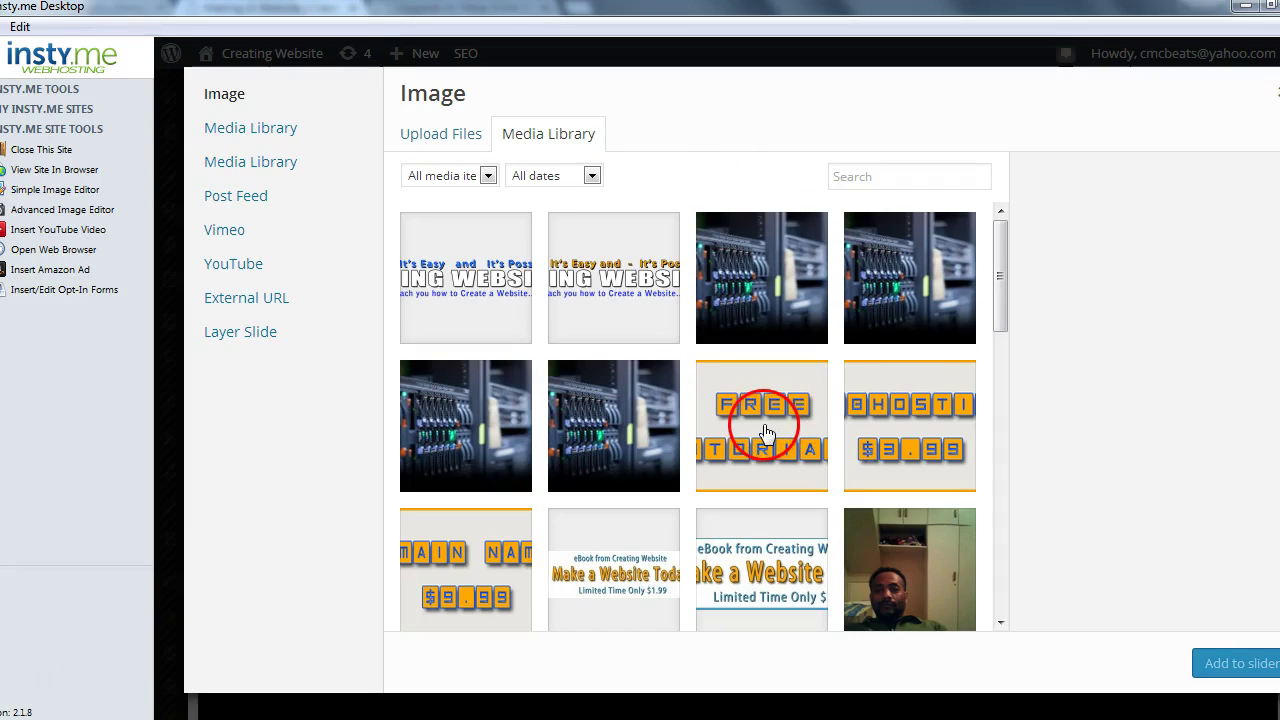
{"action": "left_click", "coordinate": [937, 531]}
{"action": "left_click", "coordinate": [727, 410]}
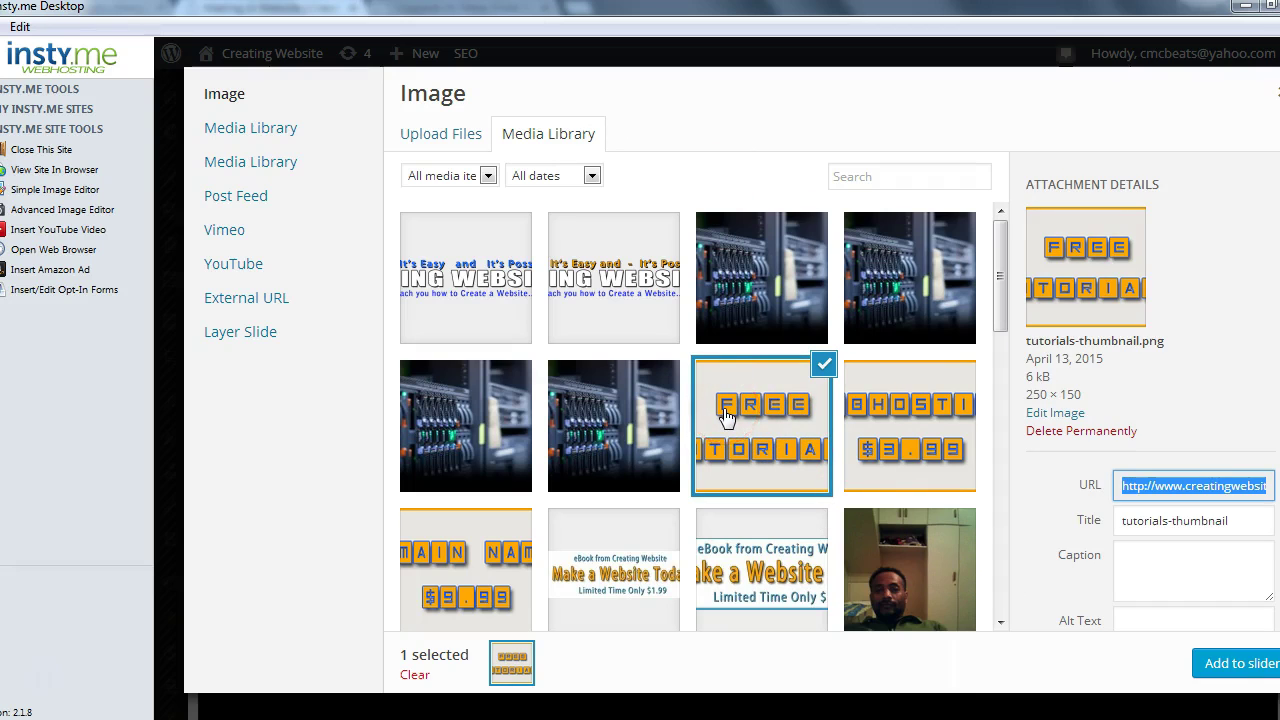
{"action": "left_click", "coordinate": [1236, 655]}
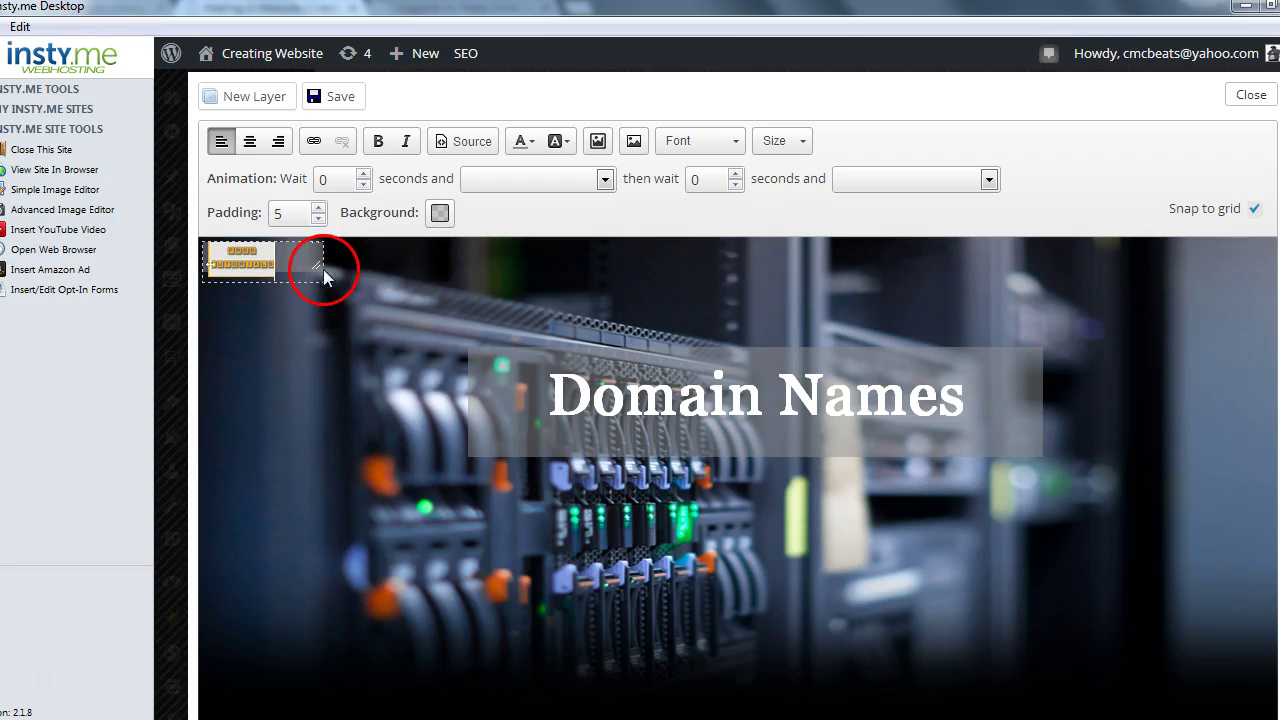
Enlarge the FREE TUTORIALS layer, place it bottom-left, and choose the $3.99 webhosting image.
{"action": "left_click_drag", "start_coordinate": [320, 268], "coordinate": [476, 394]}
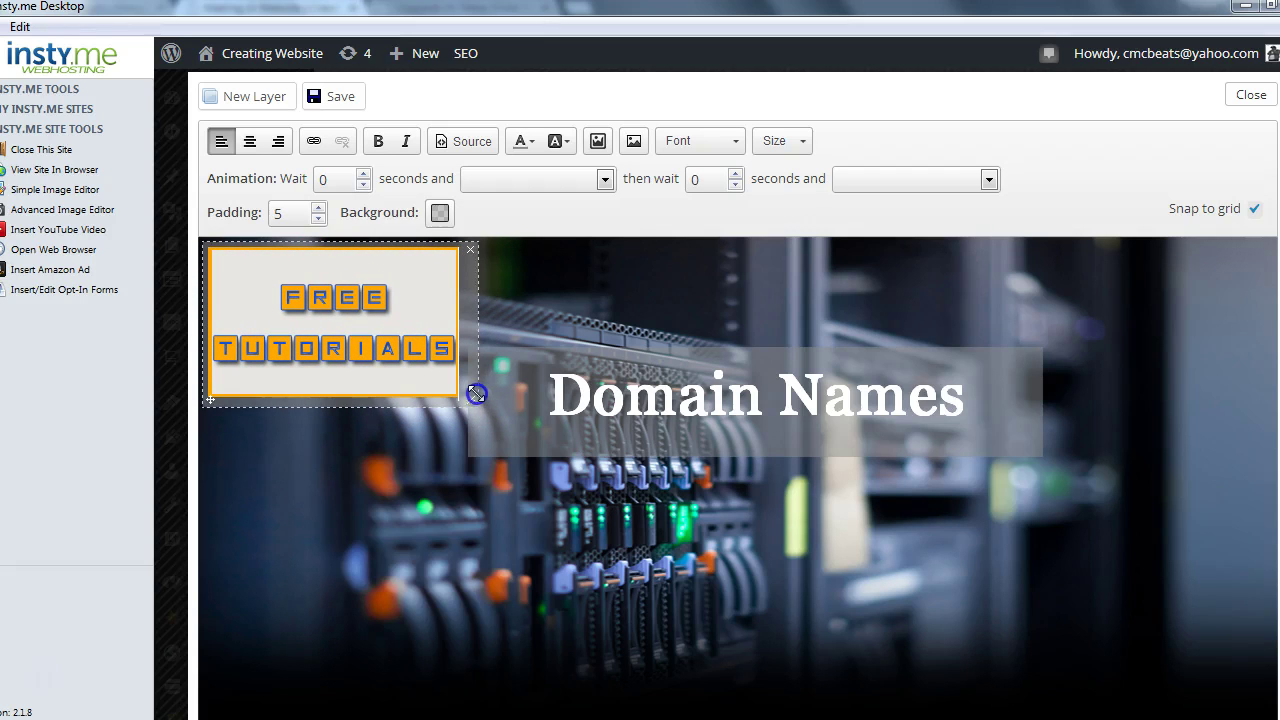
{"action": "left_click_drag", "start_coordinate": [206, 396], "coordinate": [207, 693]}
{"action": "left_click", "coordinate": [597, 141]}
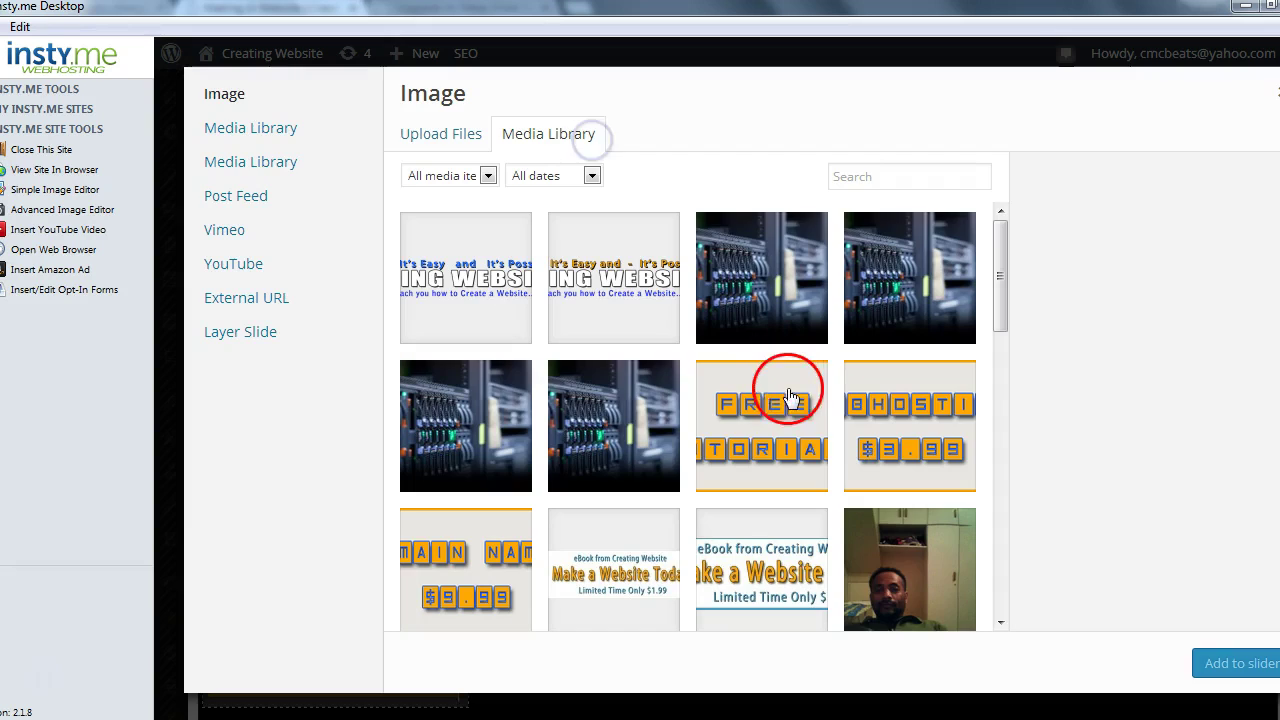
{"action": "left_click", "coordinate": [862, 432]}
{"action": "left_click", "coordinate": [1236, 663]}
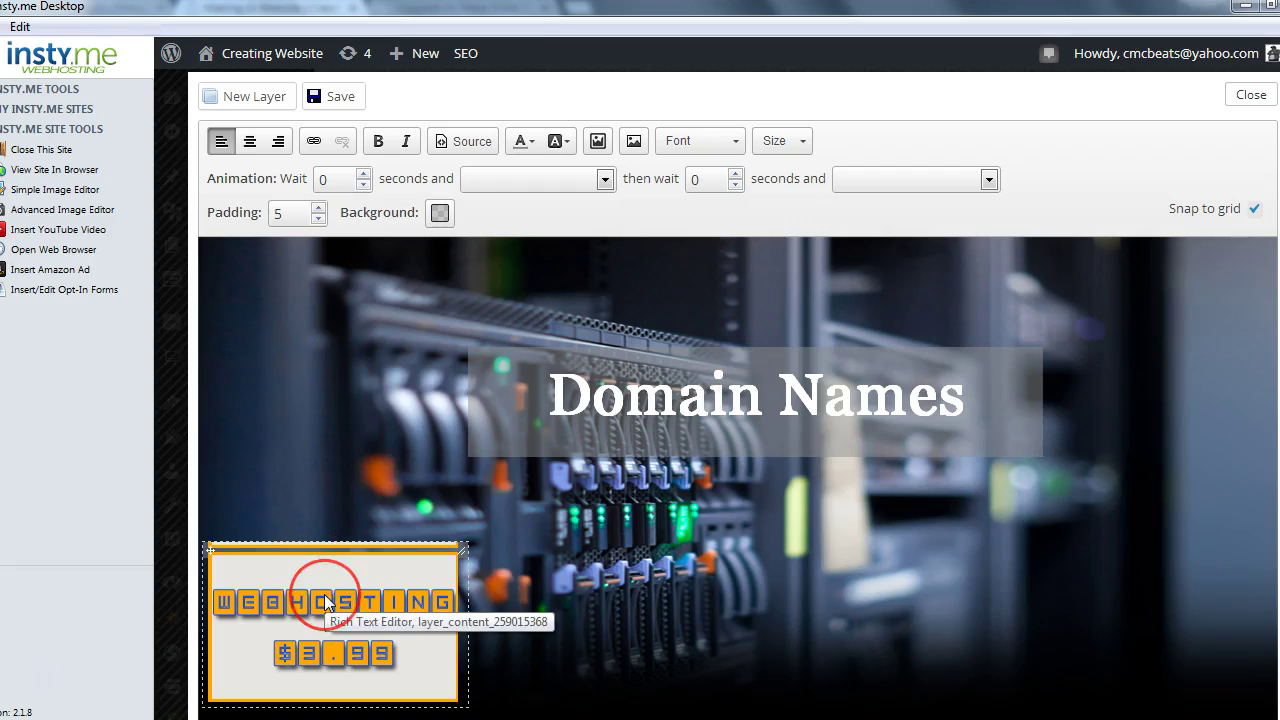
Add the WEBHOSTING $3.99 image as a new layer, enlarge it and place it at the bottom centre.
{"action": "left_click", "coordinate": [262, 95]}
{"action": "left_click_drag", "start_coordinate": [272, 250], "coordinate": [143, 260]}
{"action": "left_click", "coordinate": [599, 141]}
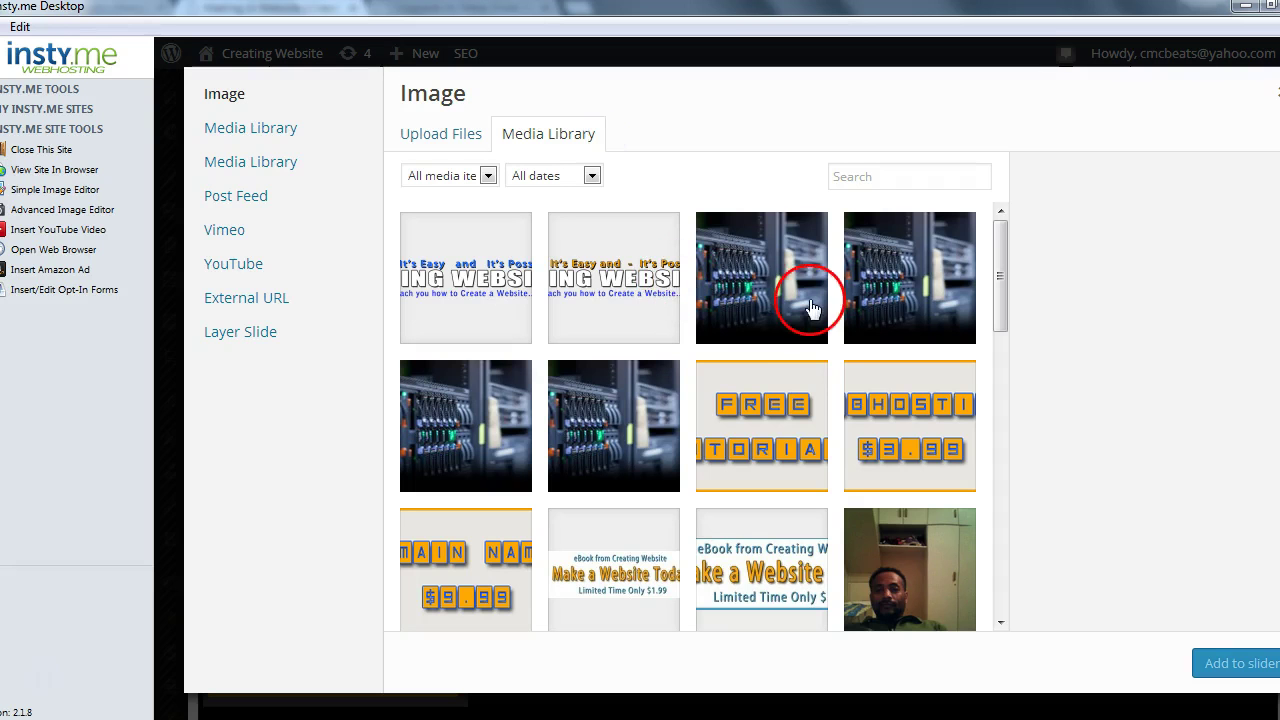
{"action": "left_click", "coordinate": [905, 460]}
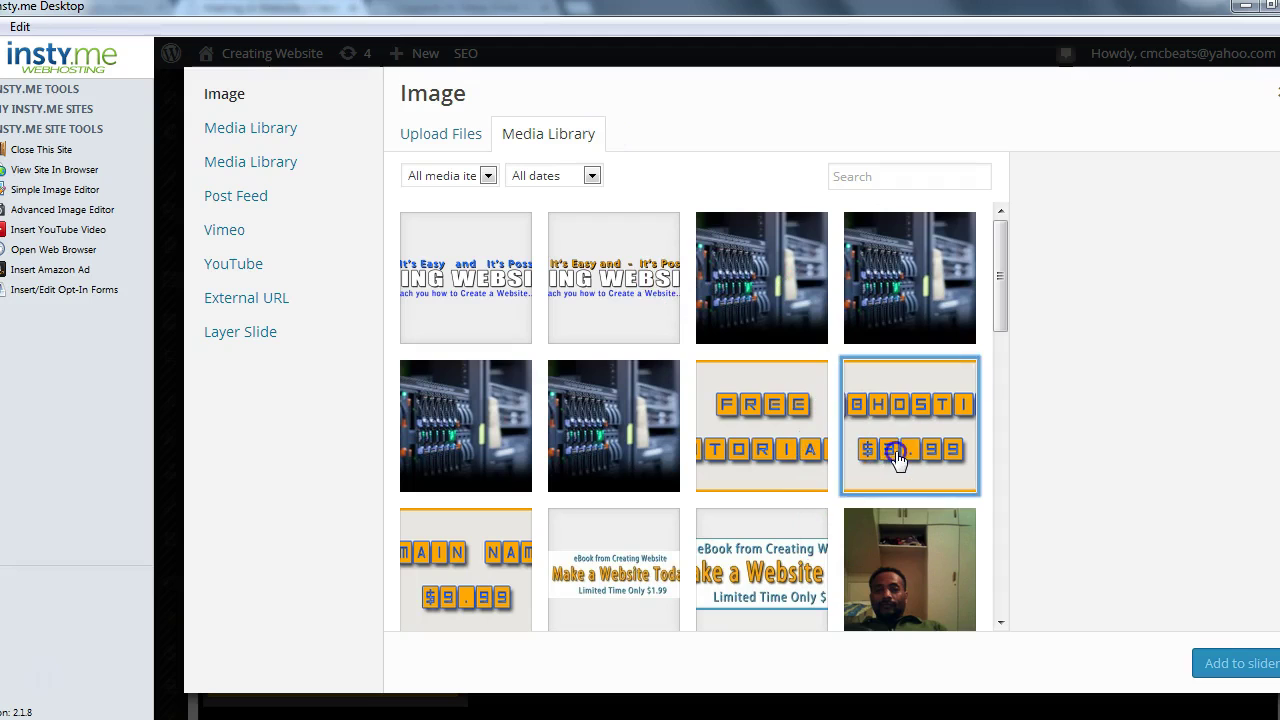
{"action": "left_click", "coordinate": [1217, 668]}
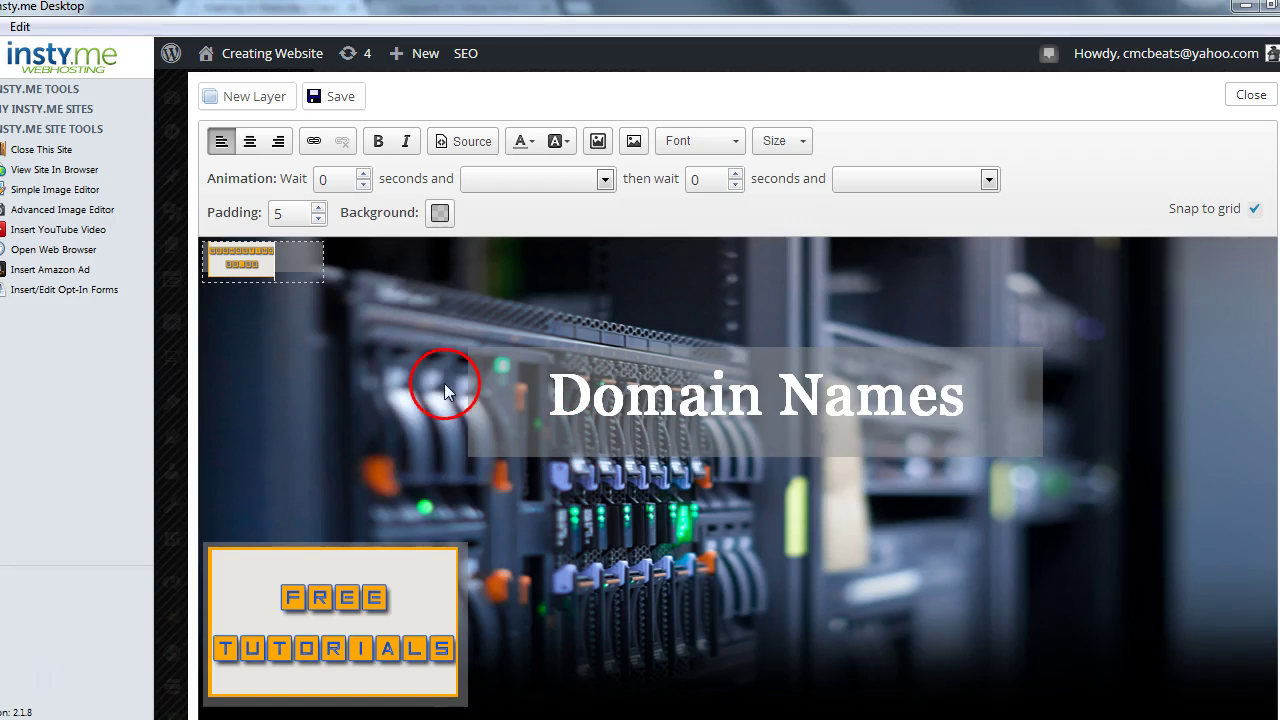
{"action": "left_click_drag", "start_coordinate": [316, 270], "coordinate": [472, 397]}
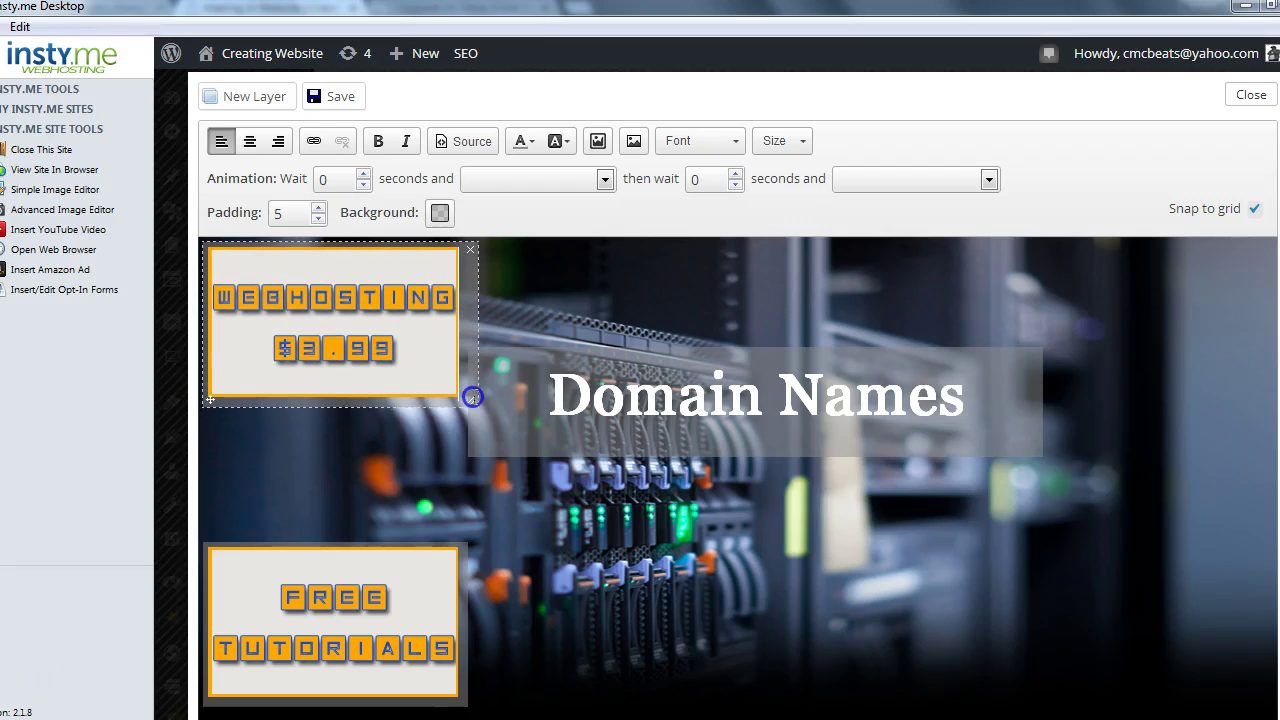
{"action": "left_click_drag", "start_coordinate": [209, 397], "coordinate": [645, 699]}
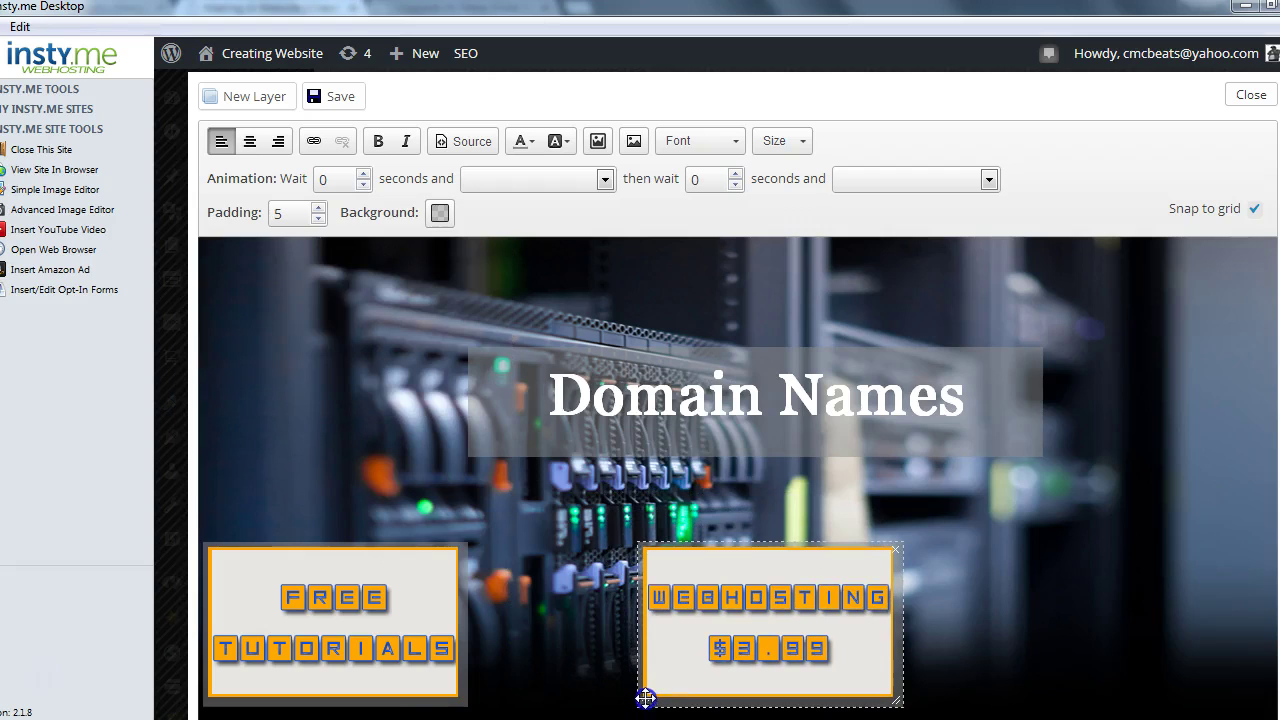
Pick the domains-thumbnail image from the media library, then add another empty layer.
{"action": "left_click", "coordinate": [598, 141]}
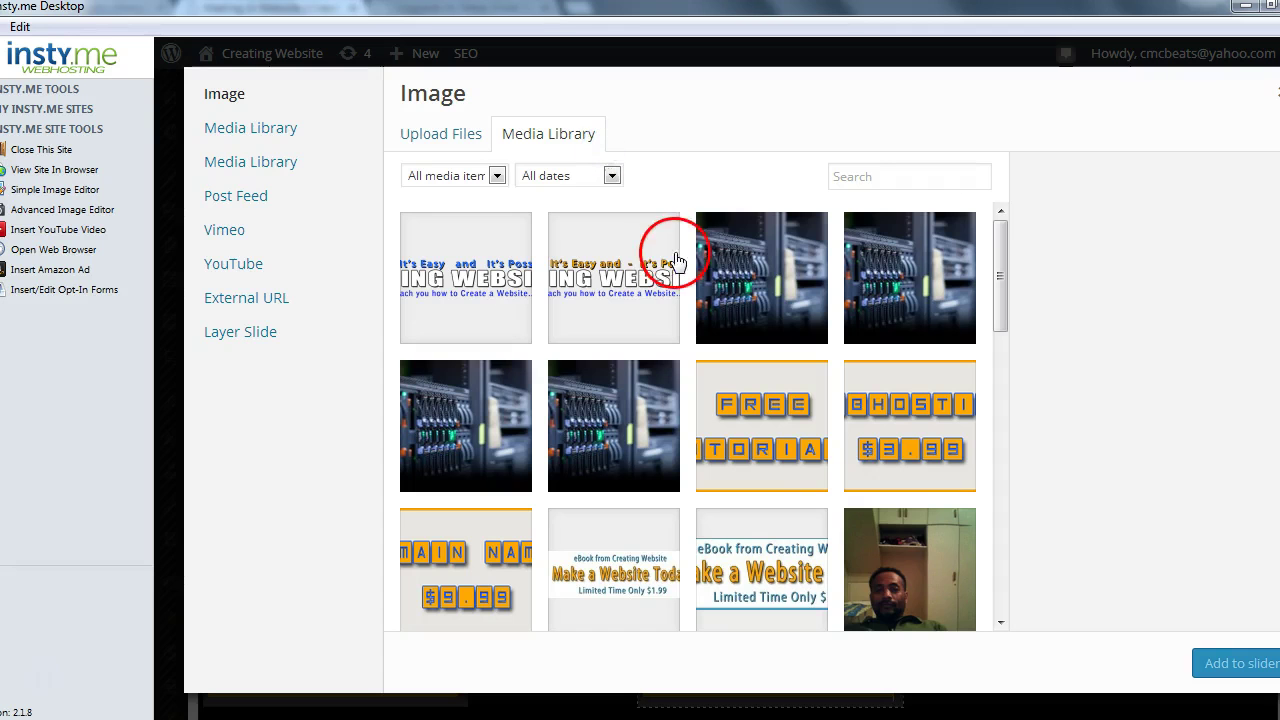
{"action": "left_click", "coordinate": [458, 585]}
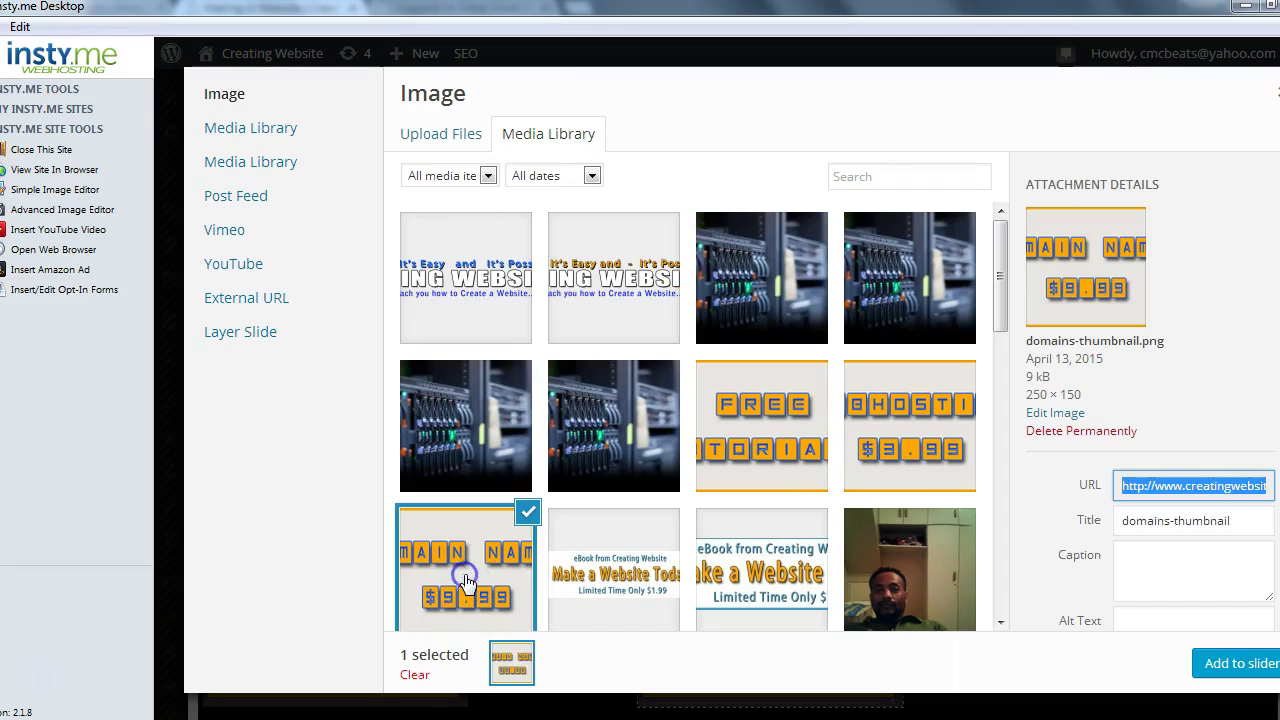
{"action": "left_click", "coordinate": [1250, 663]}
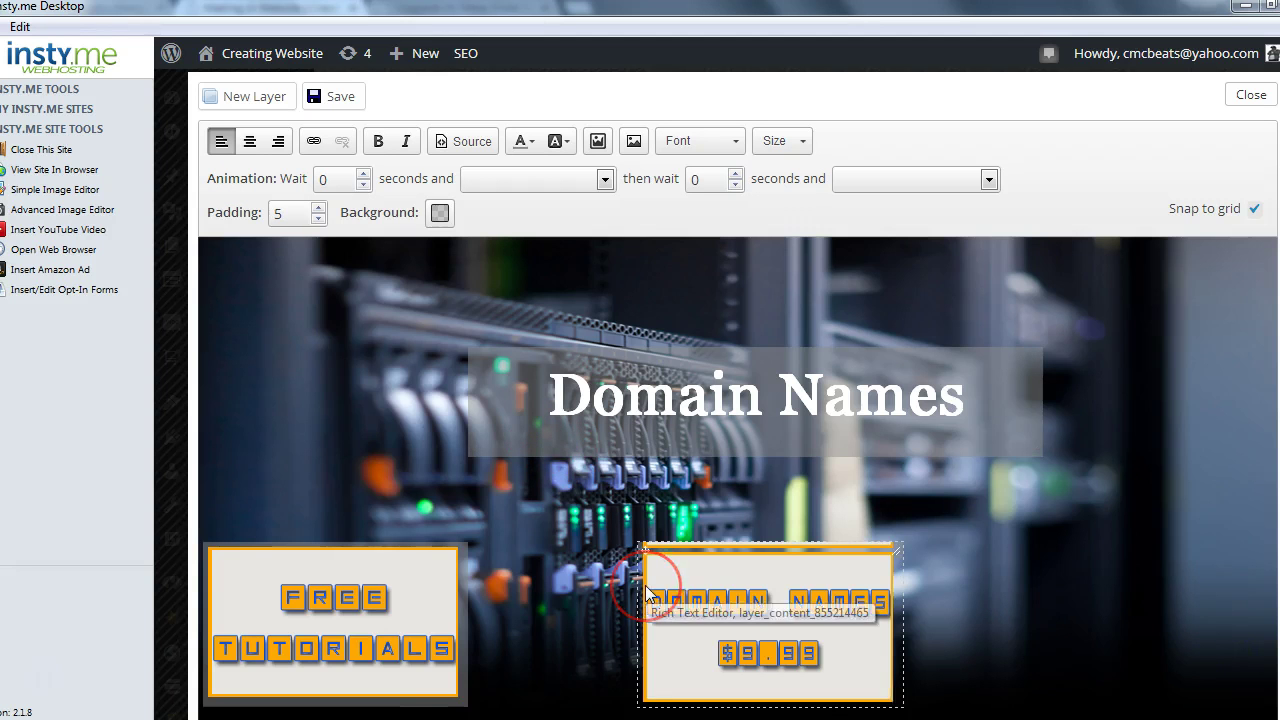
{"action": "left_click", "coordinate": [264, 96]}
Replace the new layer's text with the domains-thumbnail image, enlarge it and place it bottom-right.
{"action": "key", "text": "ctrl+a"}
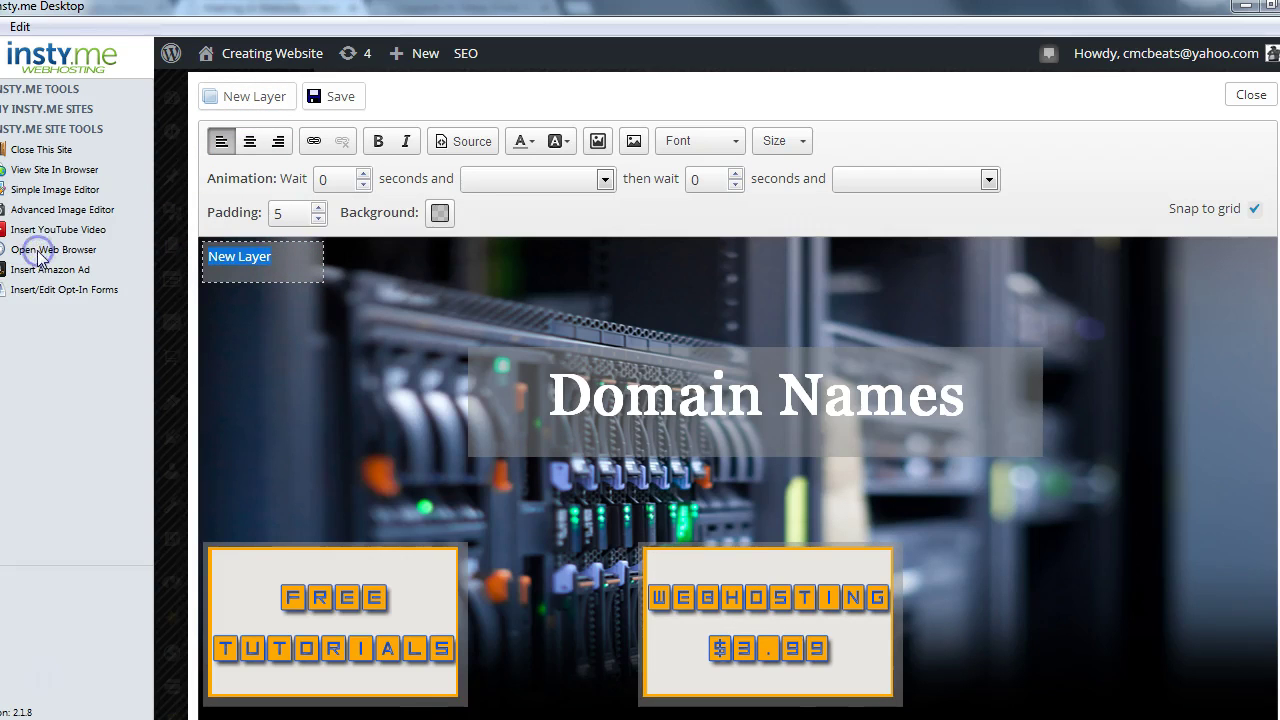
{"action": "left_click", "coordinate": [599, 139]}
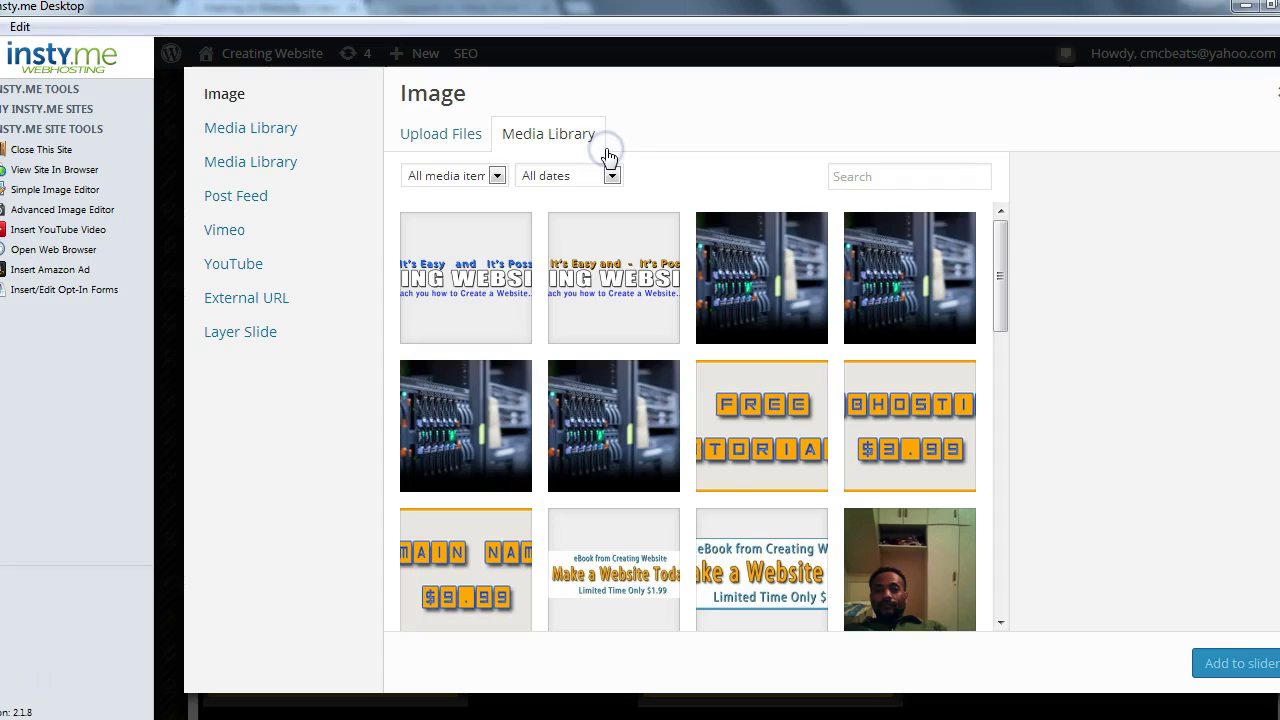
{"action": "left_click", "coordinate": [470, 573]}
{"action": "left_click", "coordinate": [1226, 672]}
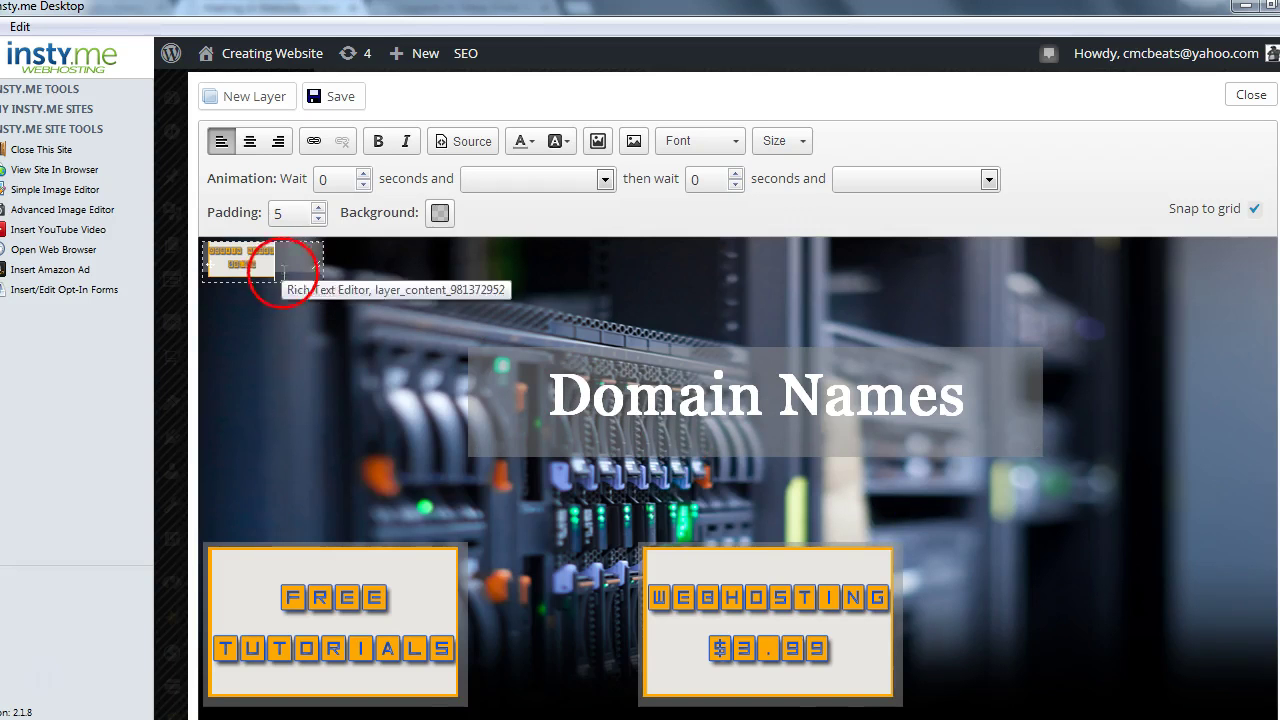
{"action": "left_click_drag", "start_coordinate": [320, 279], "coordinate": [471, 400]}
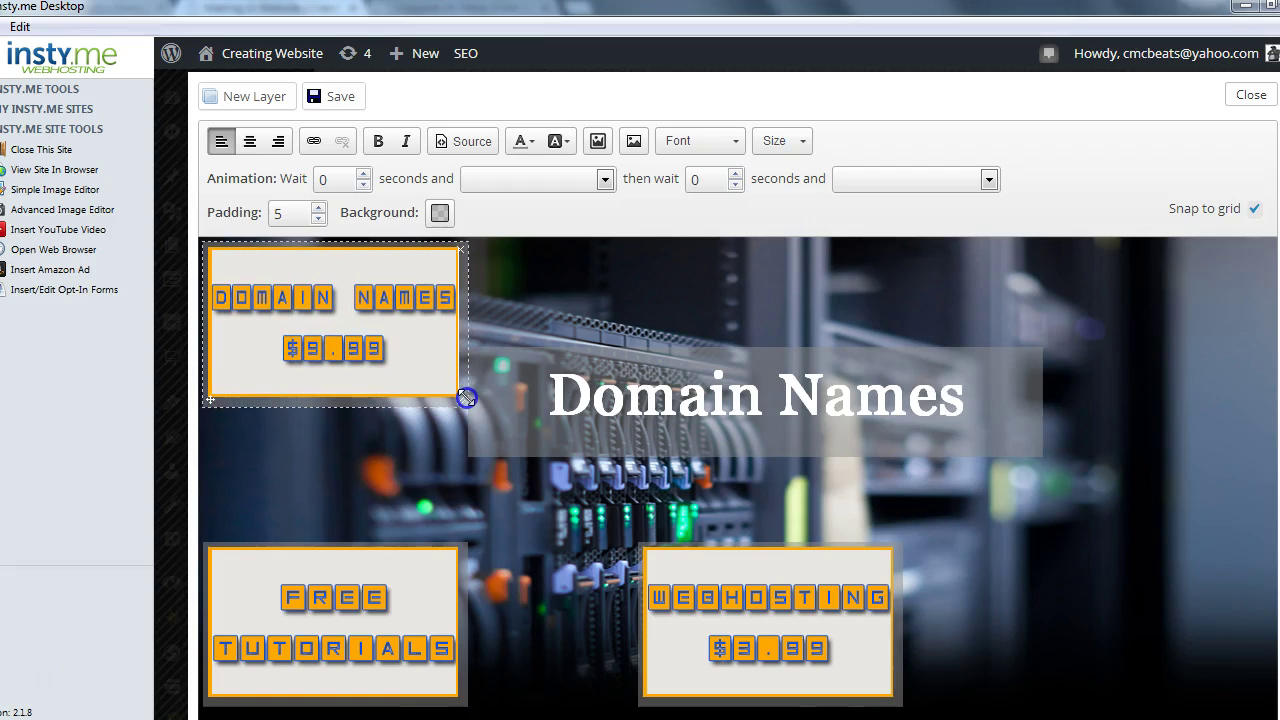
{"action": "left_click_drag", "start_coordinate": [222, 400], "coordinate": [1000, 700]}
Lower the WEBHOSTING and FREE TUTORIALS layers so all three promos line up along the bottom.
{"action": "left_click", "coordinate": [677, 702]}
{"action": "left_click_drag", "start_coordinate": [645, 682], "coordinate": [649, 706]}
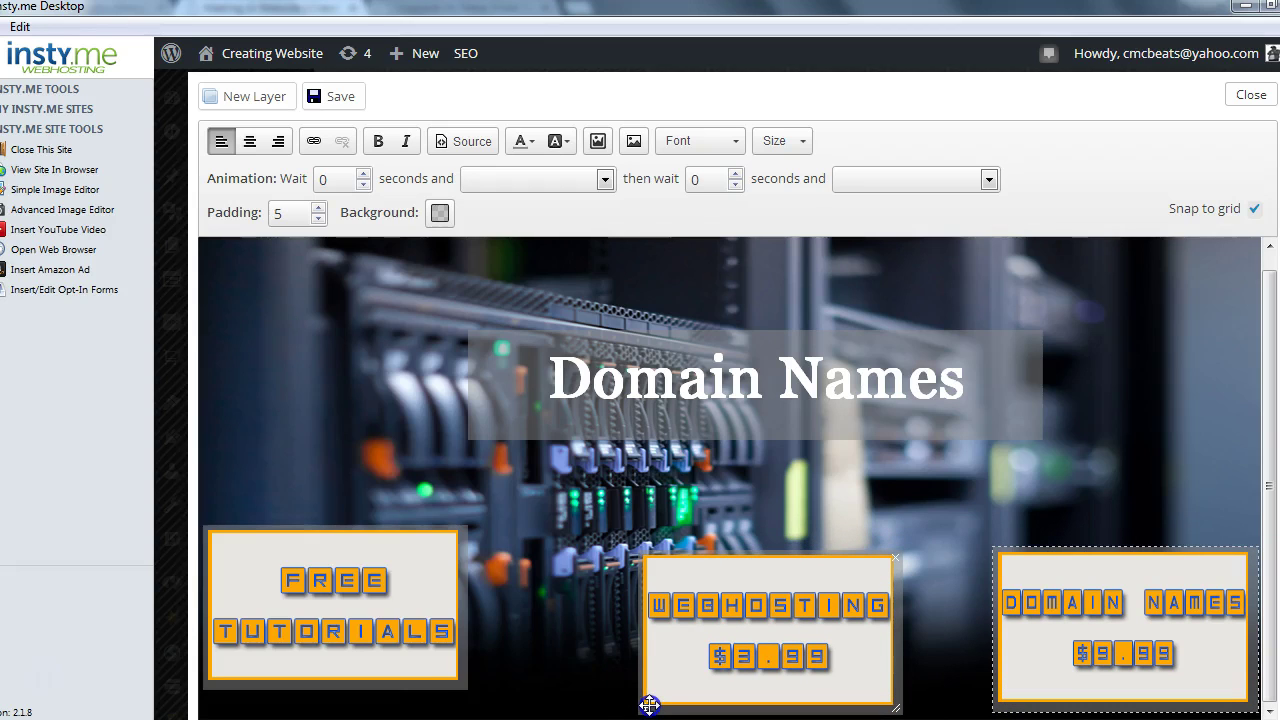
{"action": "left_click", "coordinate": [203, 680]}
{"action": "left_click_drag", "start_coordinate": [206, 681], "coordinate": [206, 706]}
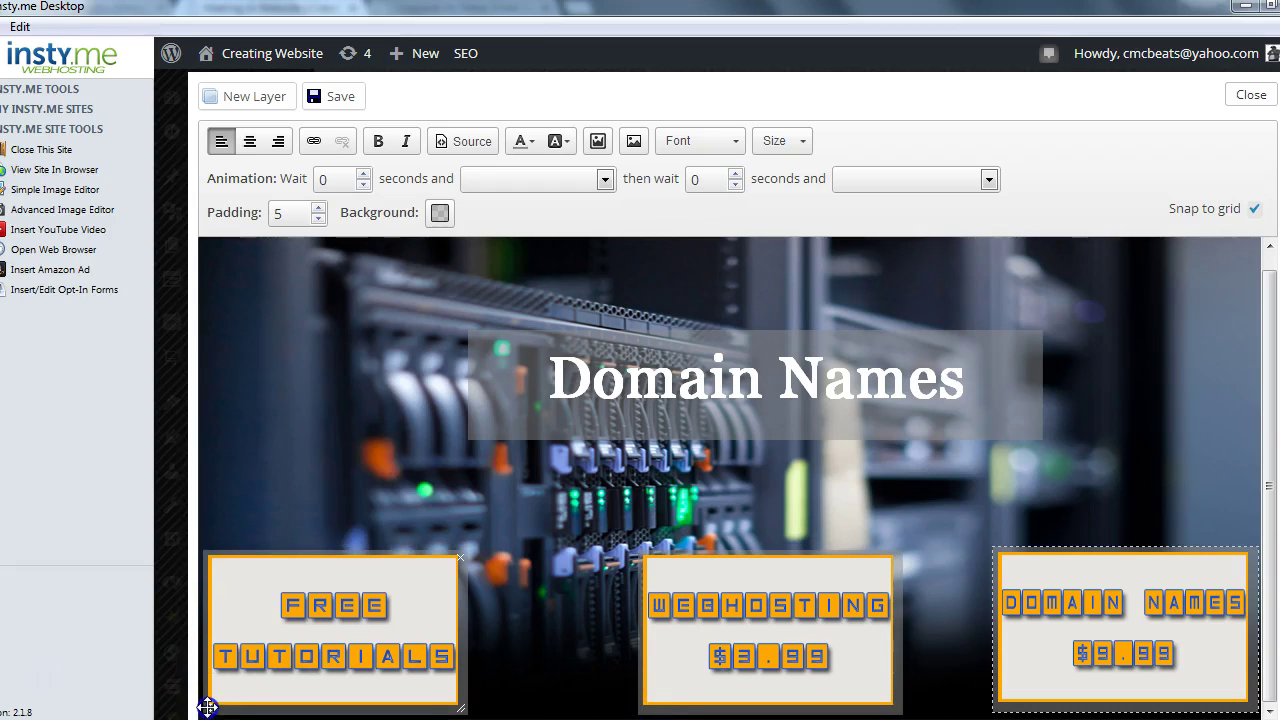
Make the FREE TUTORIALS layer flash after 0.5 s, then wobble after 2.1 s.
{"action": "left_click", "coordinate": [247, 635]}
{"action": "left_click", "coordinate": [363, 174]}
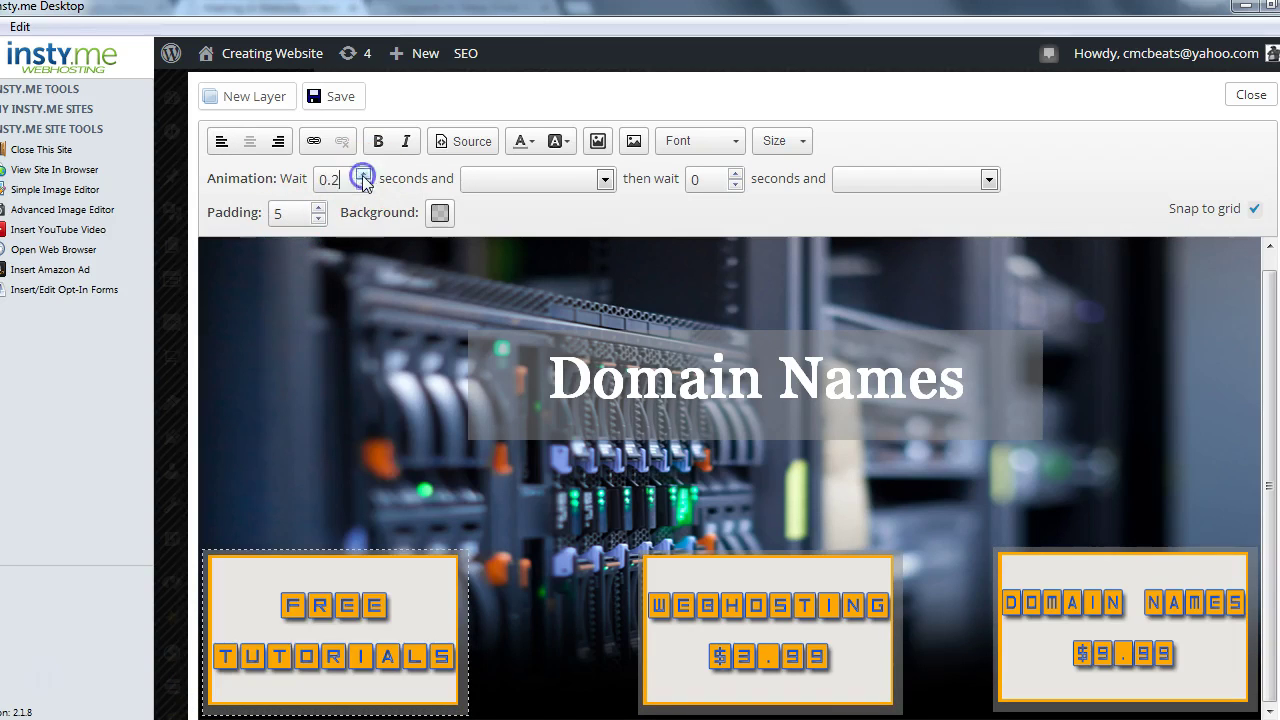
{"action": "left_click", "coordinate": [363, 175]}
{"action": "left_click", "coordinate": [604, 179]}
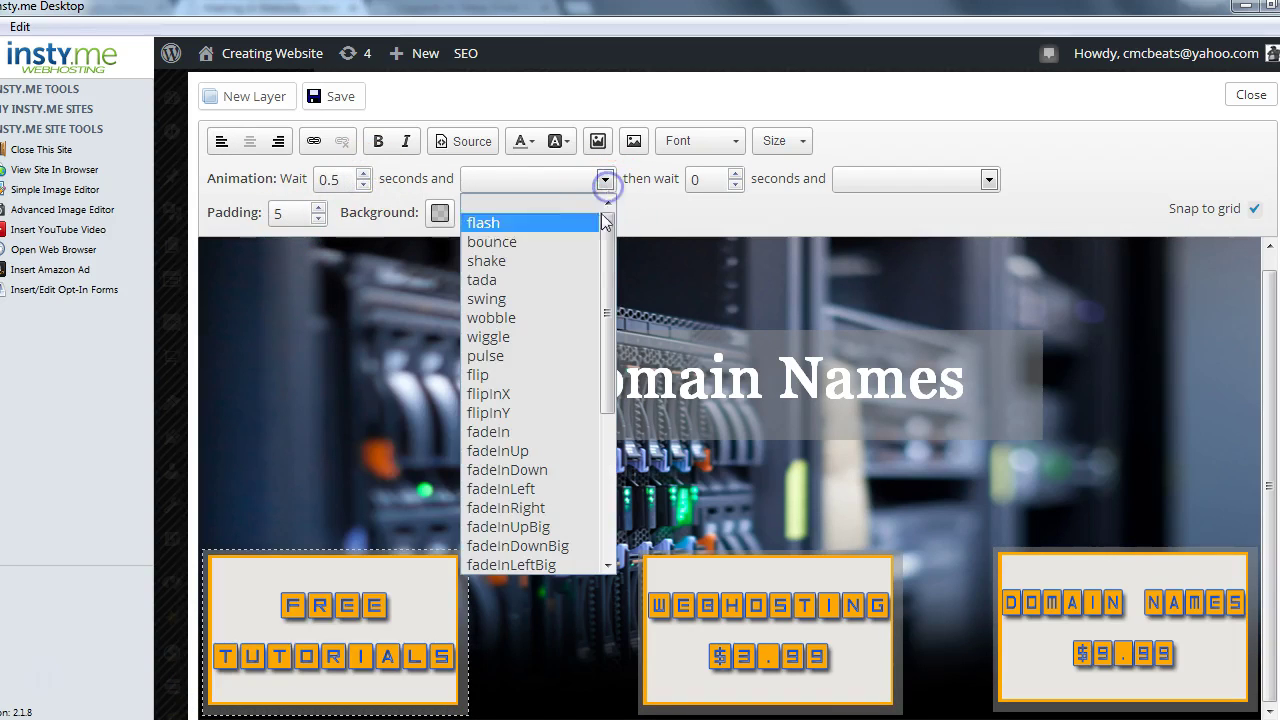
{"action": "left_click", "coordinate": [588, 224]}
{"action": "left_click", "coordinate": [734, 174]}
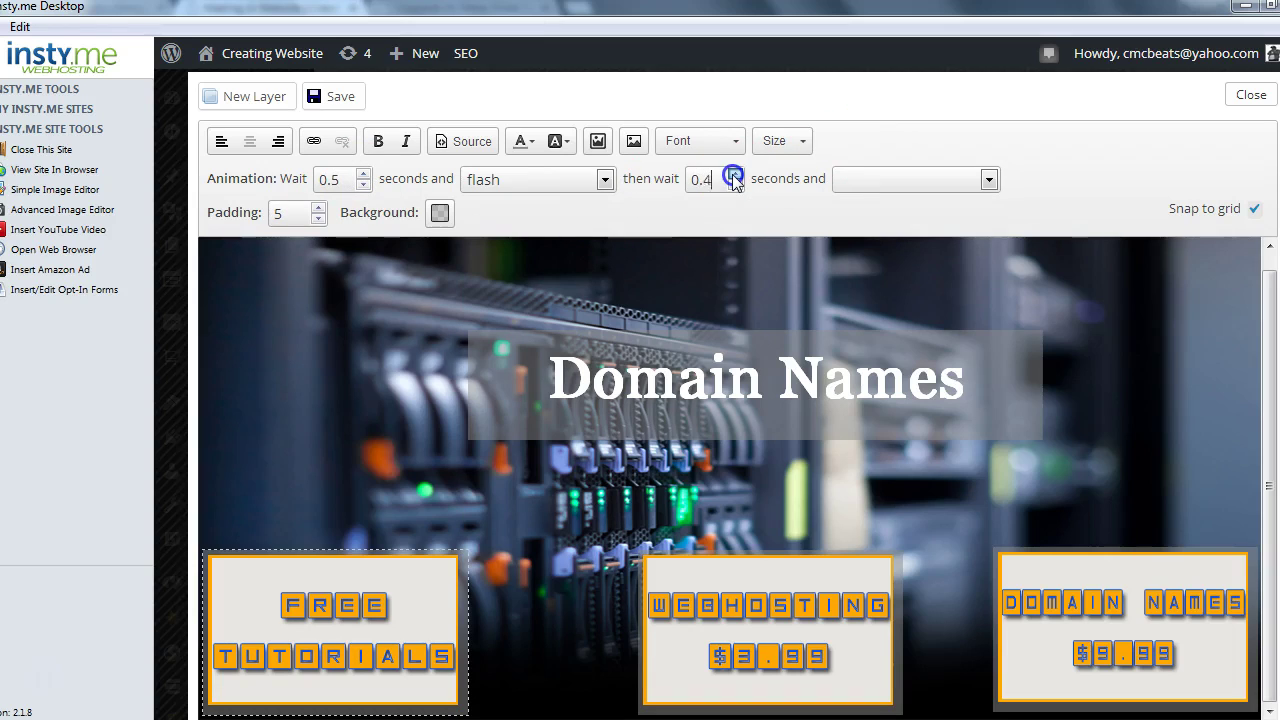
{"action": "left_click", "coordinate": [734, 174]}
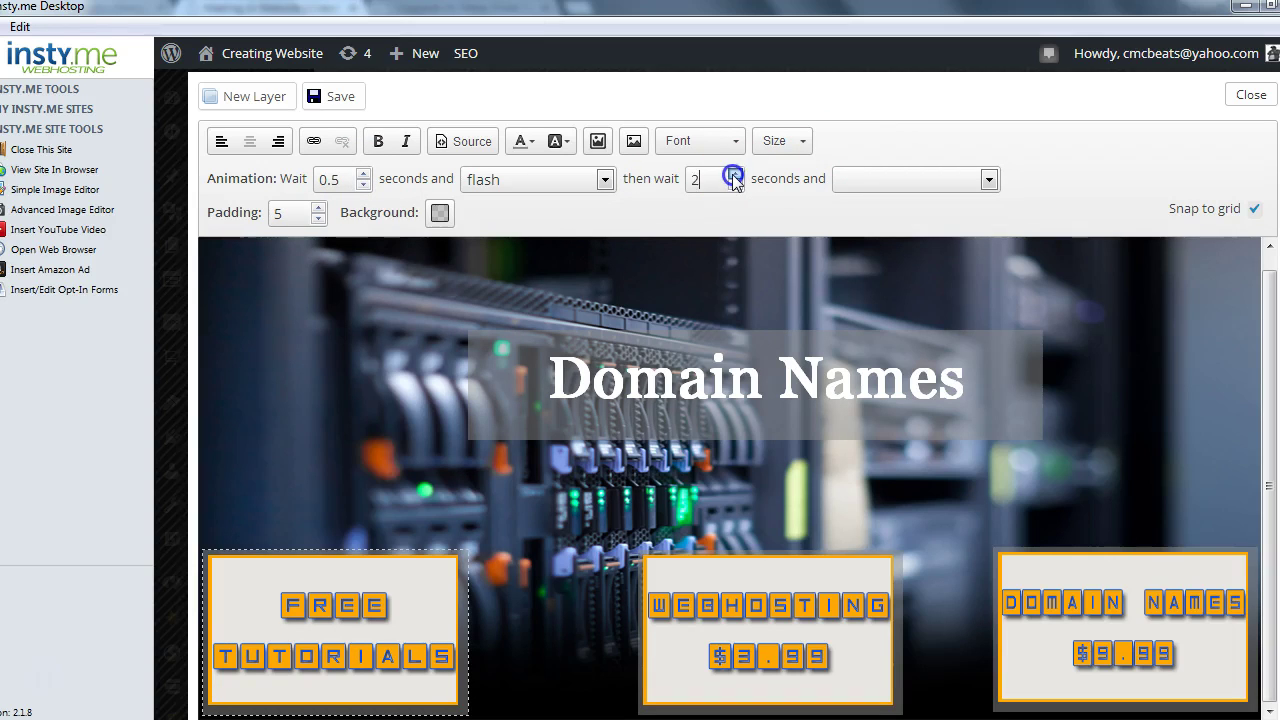
{"action": "left_click", "coordinate": [988, 179]}
{"action": "left_click", "coordinate": [910, 318]}
Make the WEBHOSTING layer flash first, then wobble after a 2.5 s wait.
{"action": "left_click", "coordinate": [812, 585]}
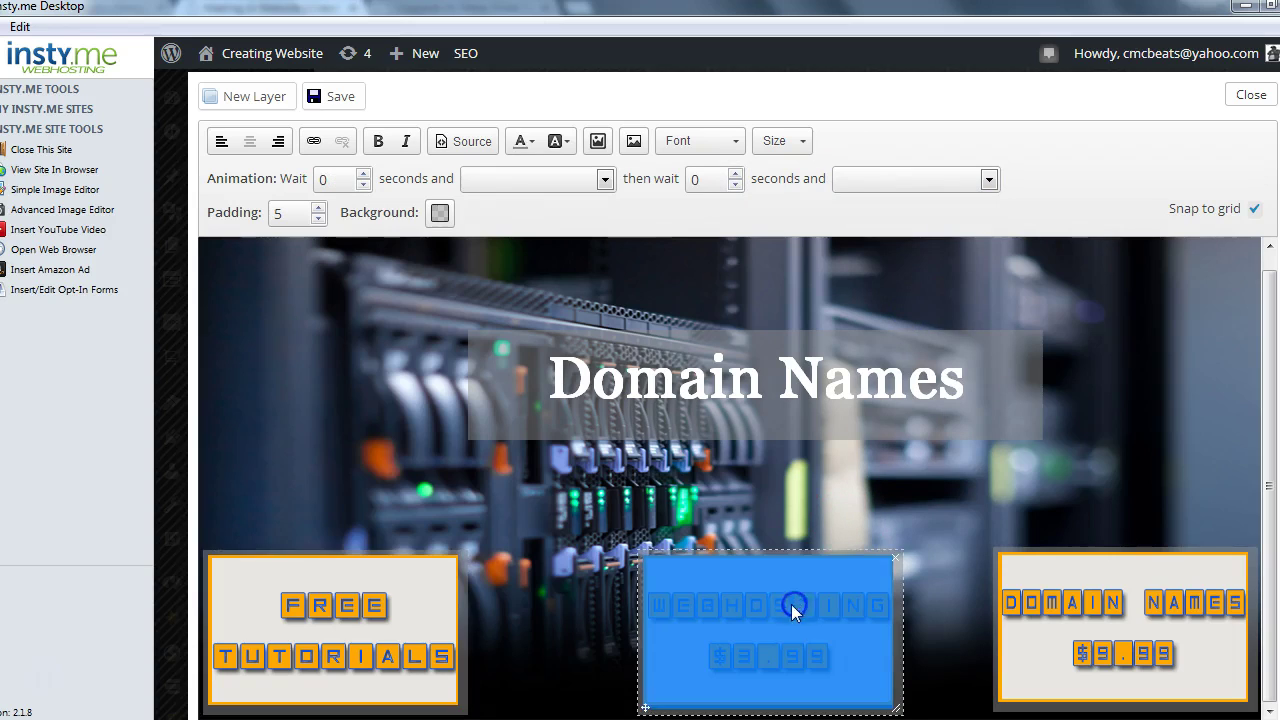
{"action": "left_click", "coordinate": [366, 174]}
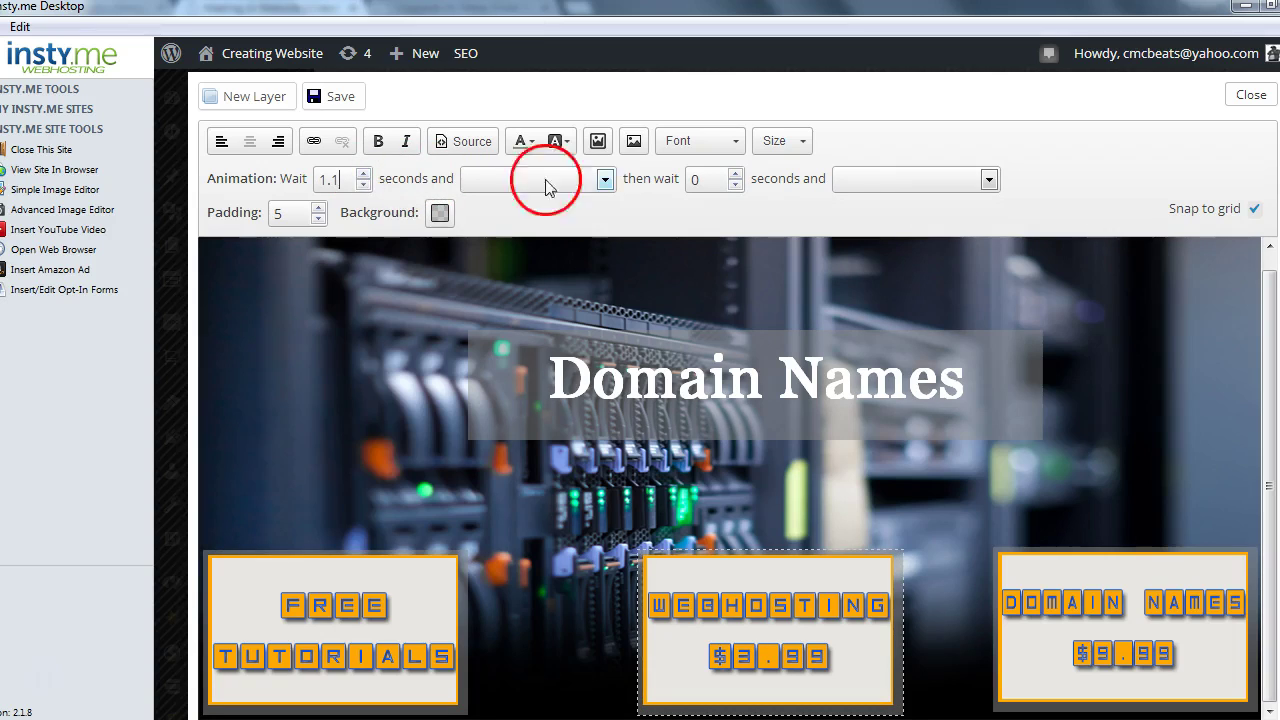
{"action": "left_click", "coordinate": [605, 179]}
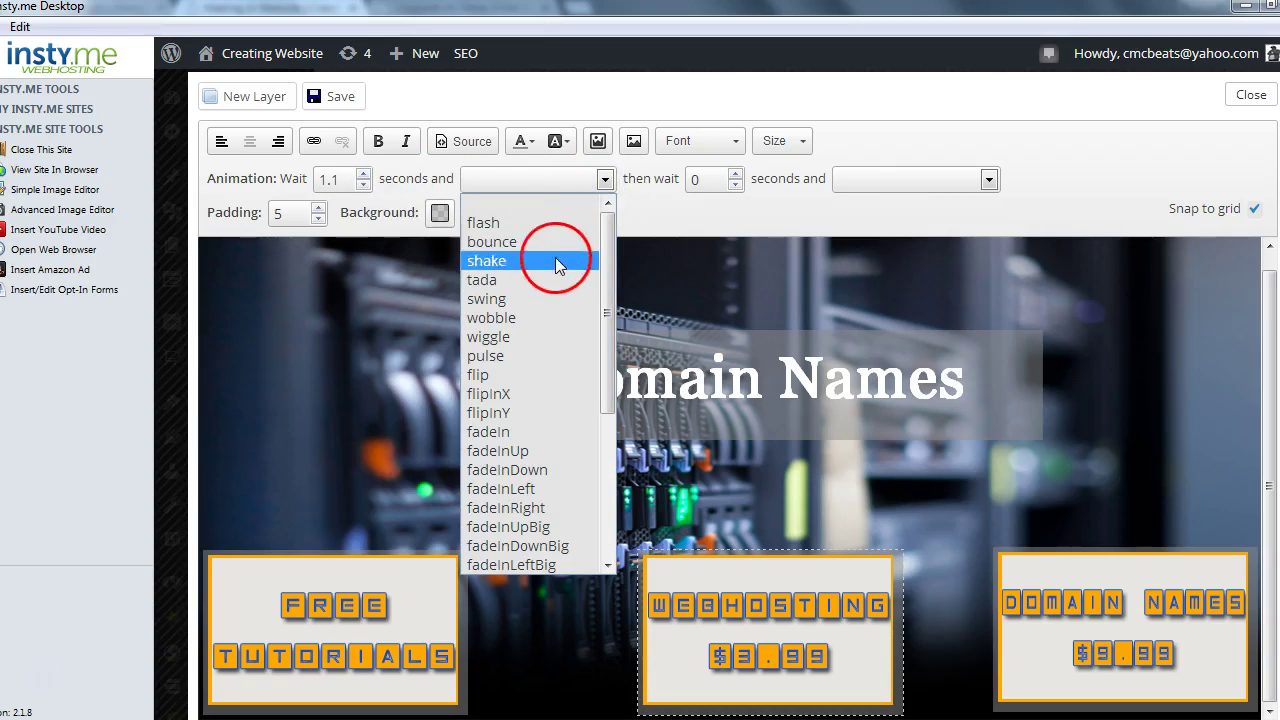
{"action": "left_click", "coordinate": [556, 222]}
{"action": "left_click", "coordinate": [739, 175]}
{"action": "left_click", "coordinate": [739, 175]}
{"action": "left_click", "coordinate": [739, 175]}
{"action": "left_click", "coordinate": [739, 175]}
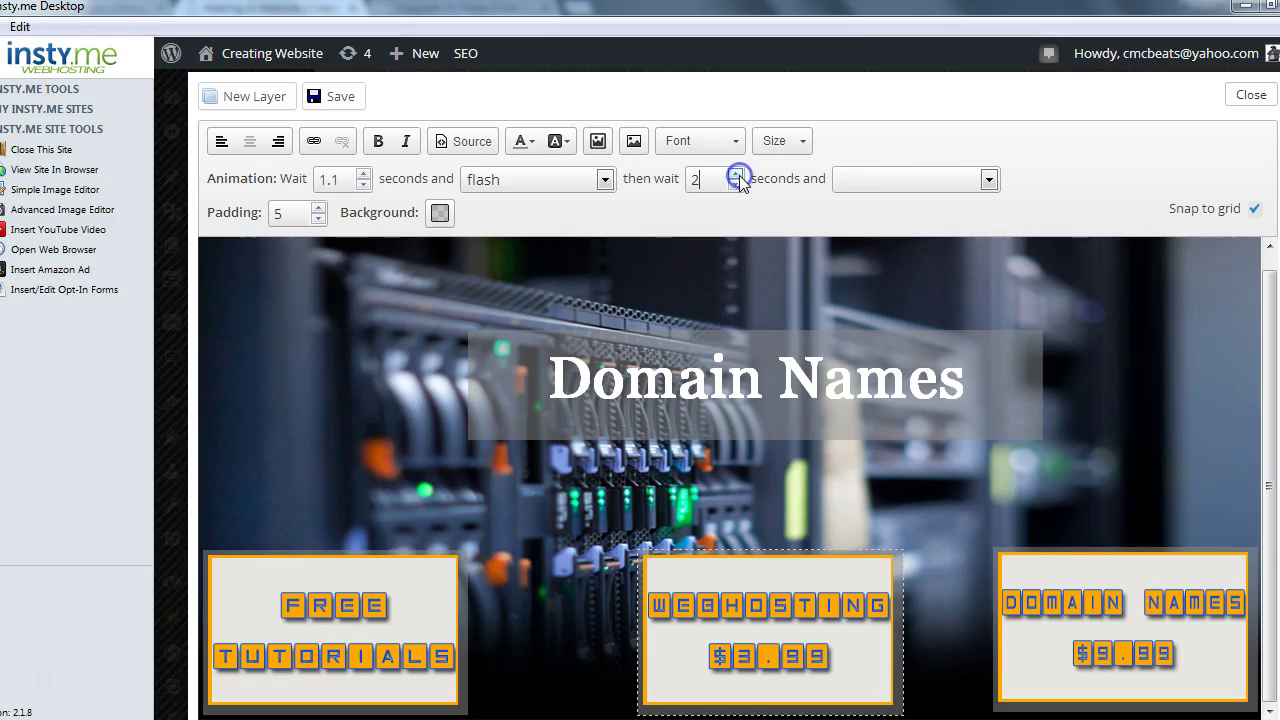
{"action": "left_click", "coordinate": [739, 175]}
{"action": "left_click", "coordinate": [989, 179]}
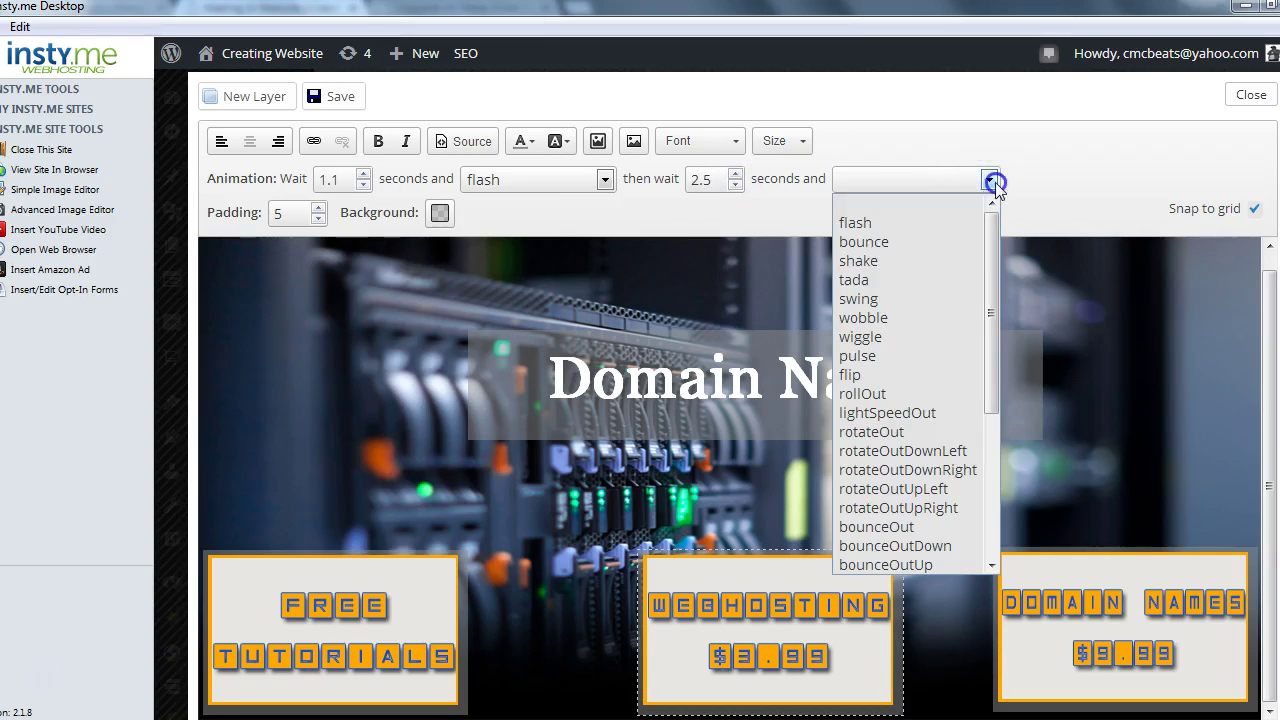
{"action": "left_click", "coordinate": [921, 317]}
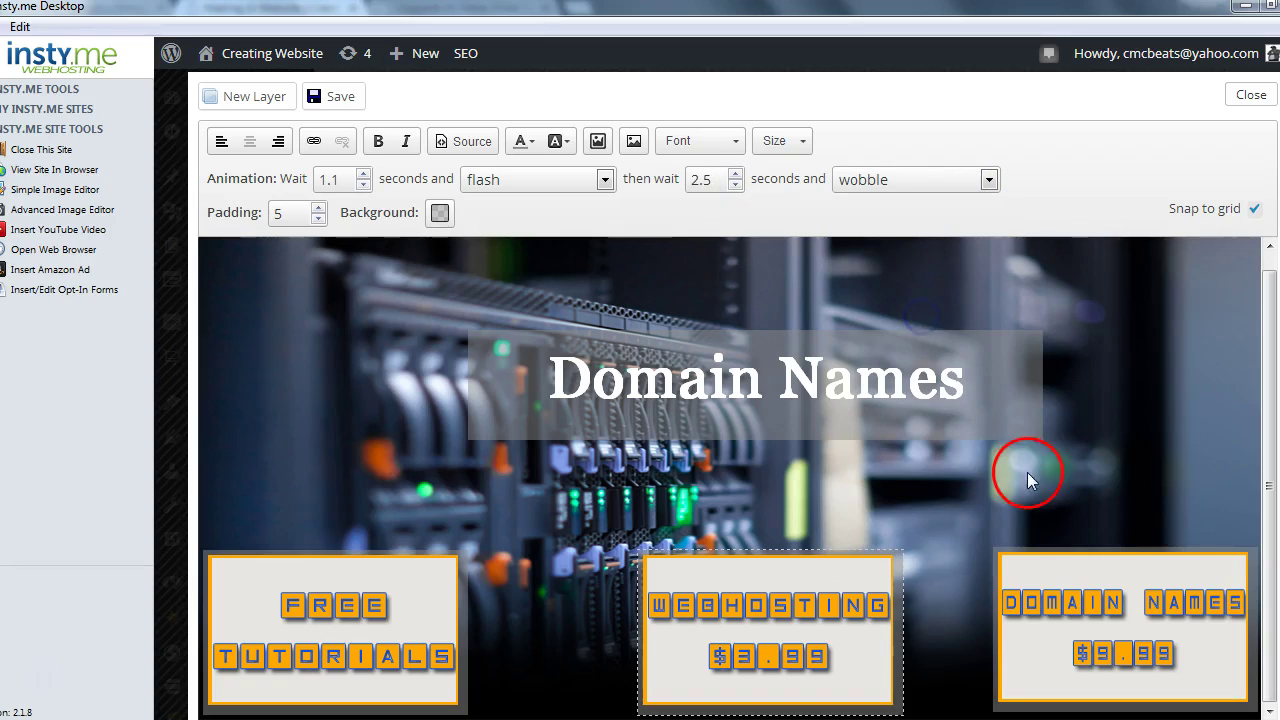
Make the DOMAIN NAMES layer flash in, then wobble, and save the layer changes.
{"action": "left_click", "coordinate": [1042, 594]}
{"action": "left_click", "coordinate": [334, 178]}
{"action": "left_click", "coordinate": [366, 174]}
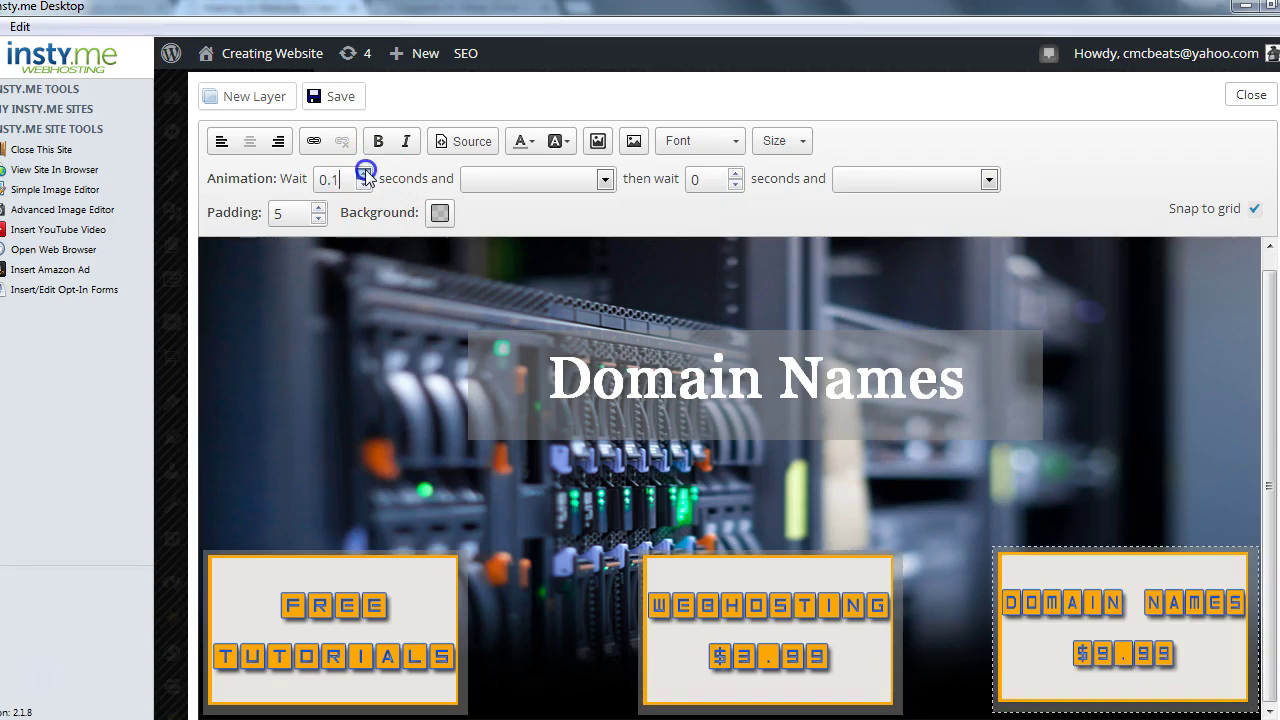
{"action": "left_click", "coordinate": [604, 179]}
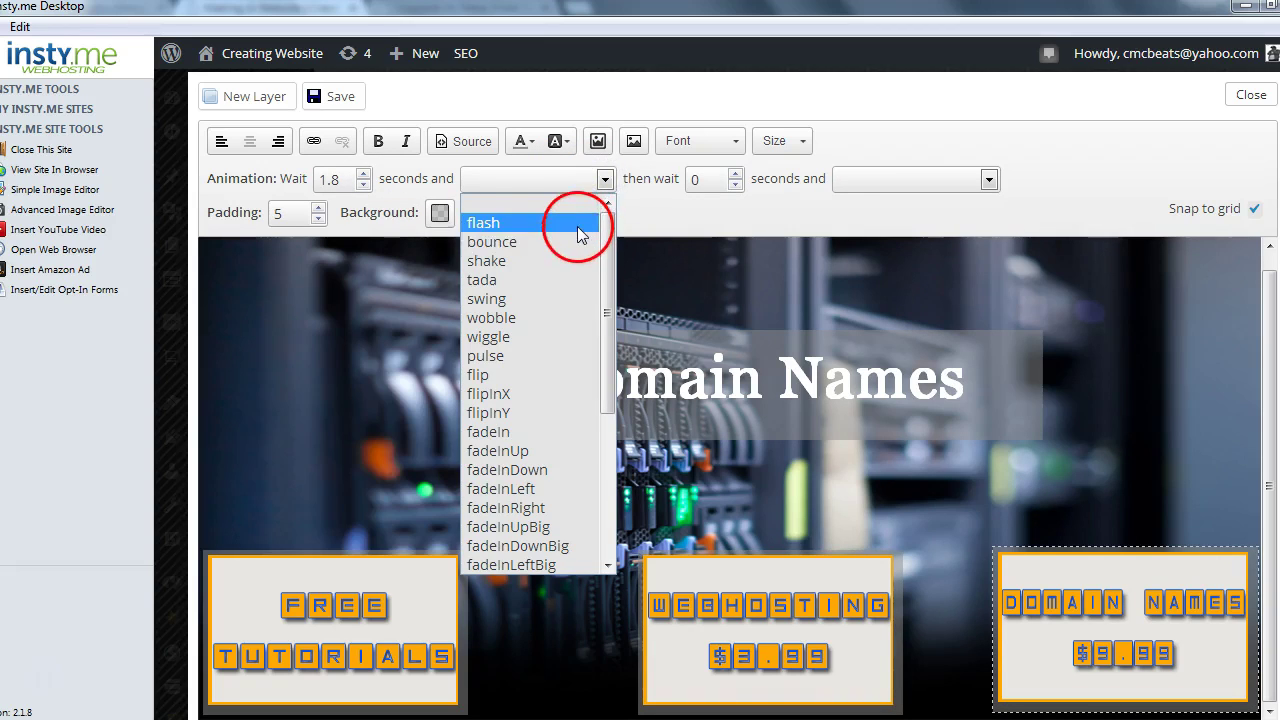
{"action": "left_click", "coordinate": [577, 226]}
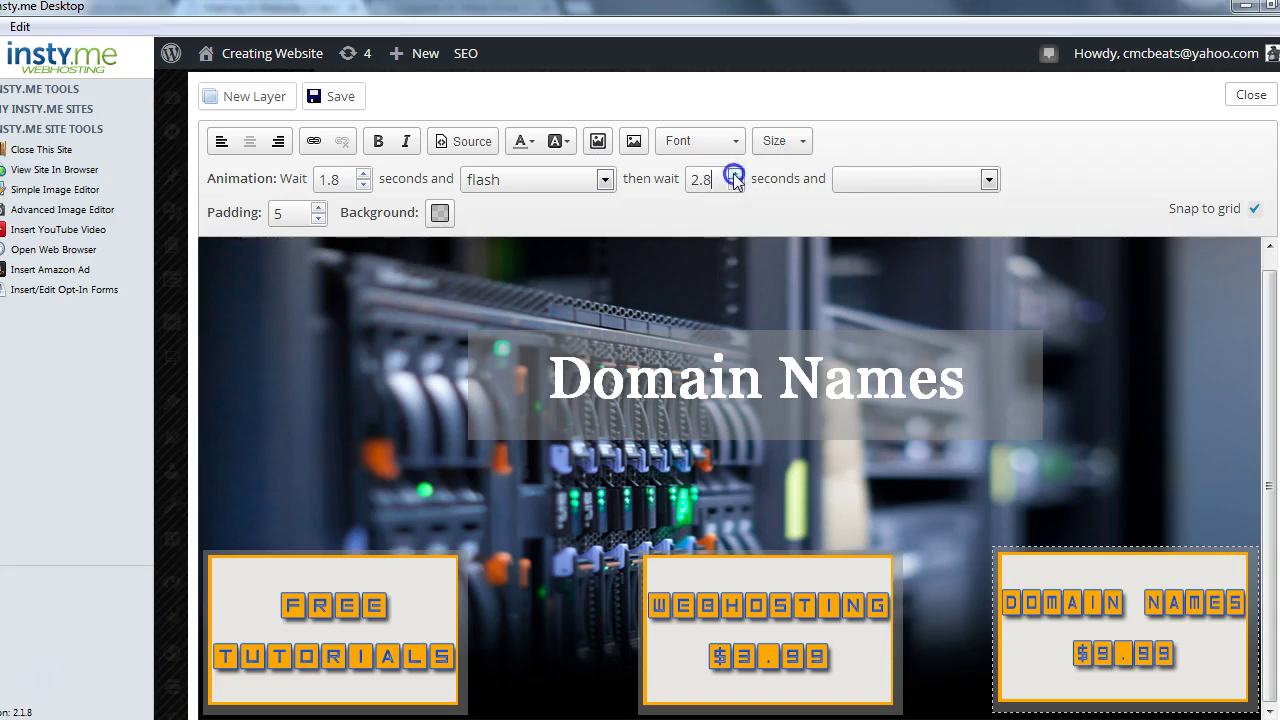
{"action": "left_click", "coordinate": [988, 179]}
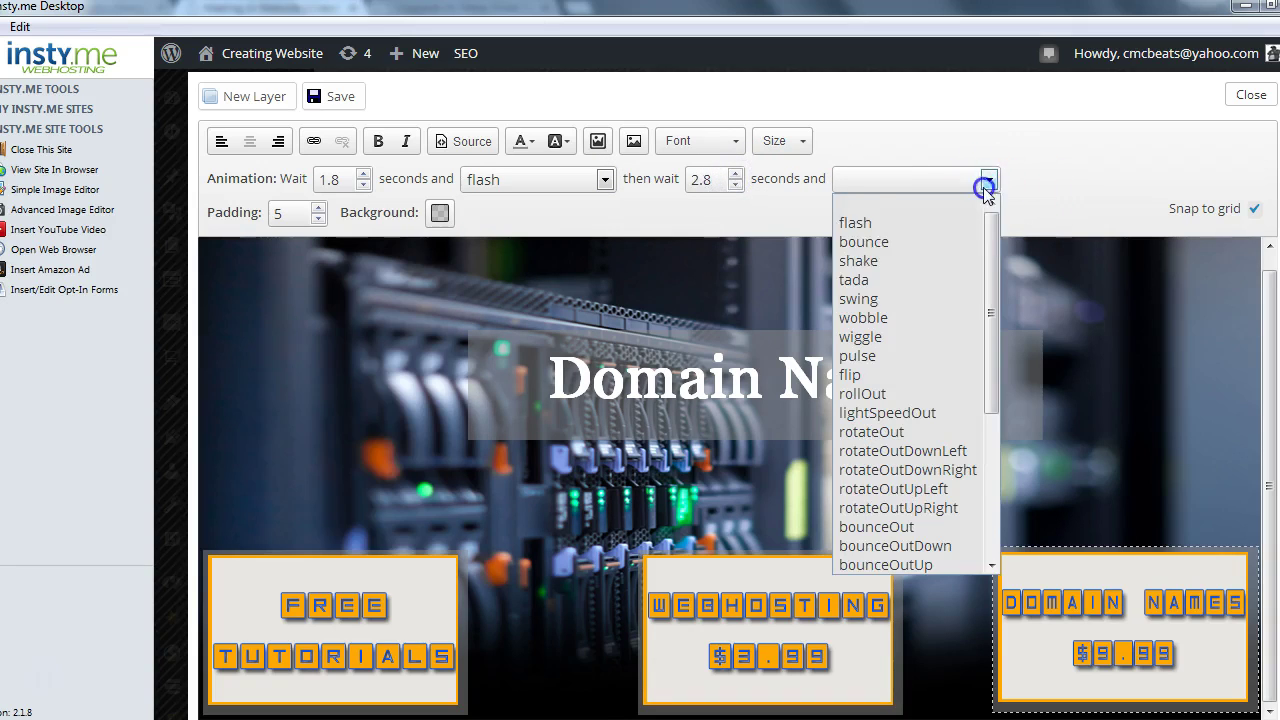
{"action": "left_click", "coordinate": [941, 316]}
{"action": "left_click", "coordinate": [340, 96]}
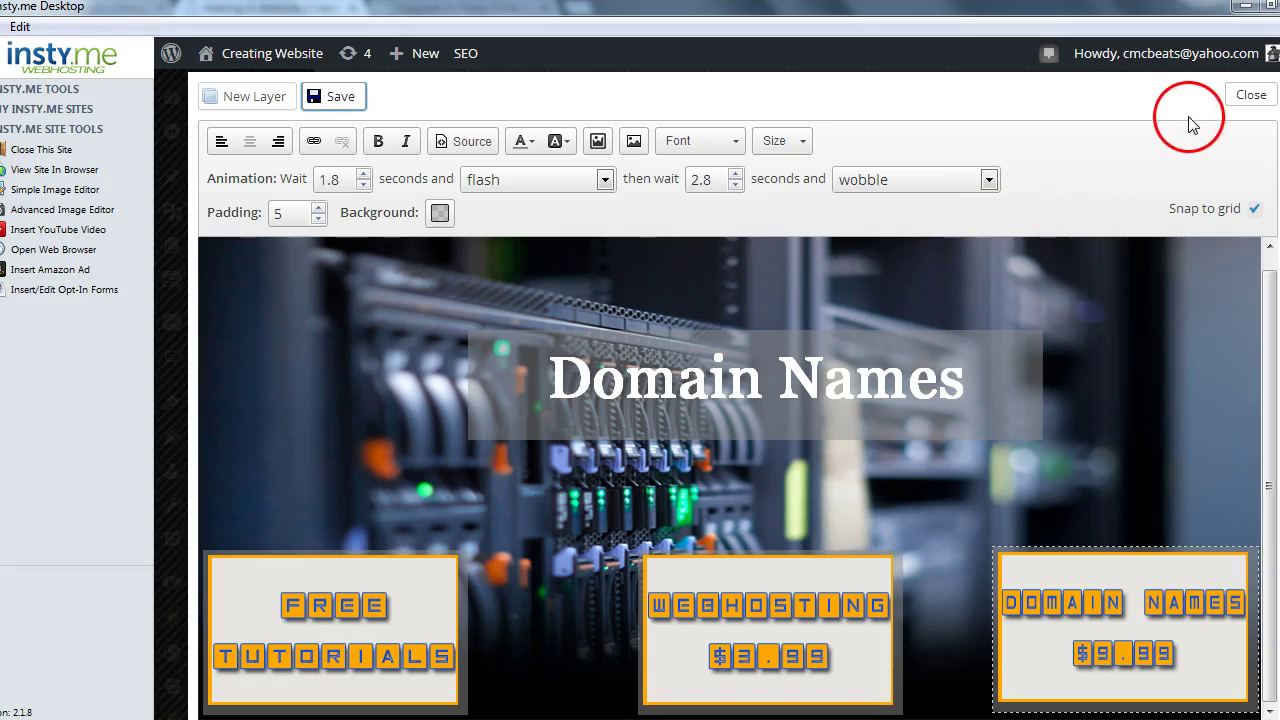
Leave the layer editor, save and preview the animated slider, then close the preview.
{"action": "left_click", "coordinate": [1262, 94]}
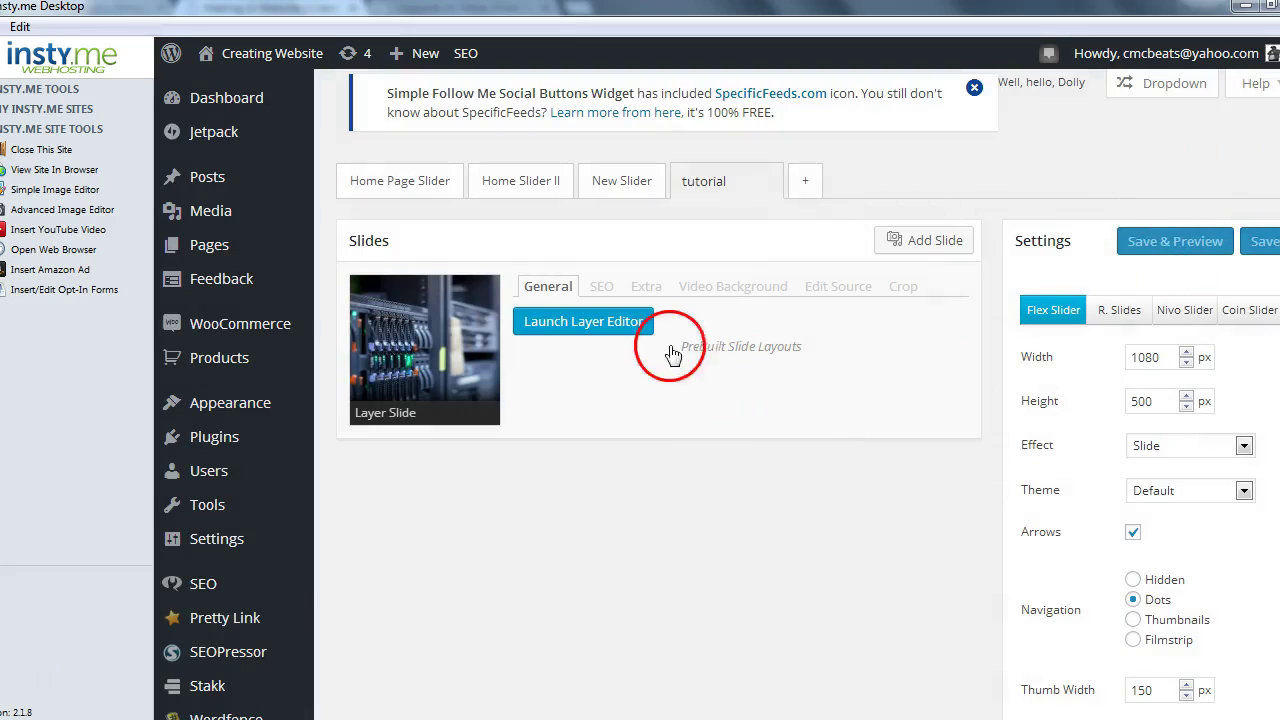
{"action": "left_click", "coordinate": [1217, 258]}
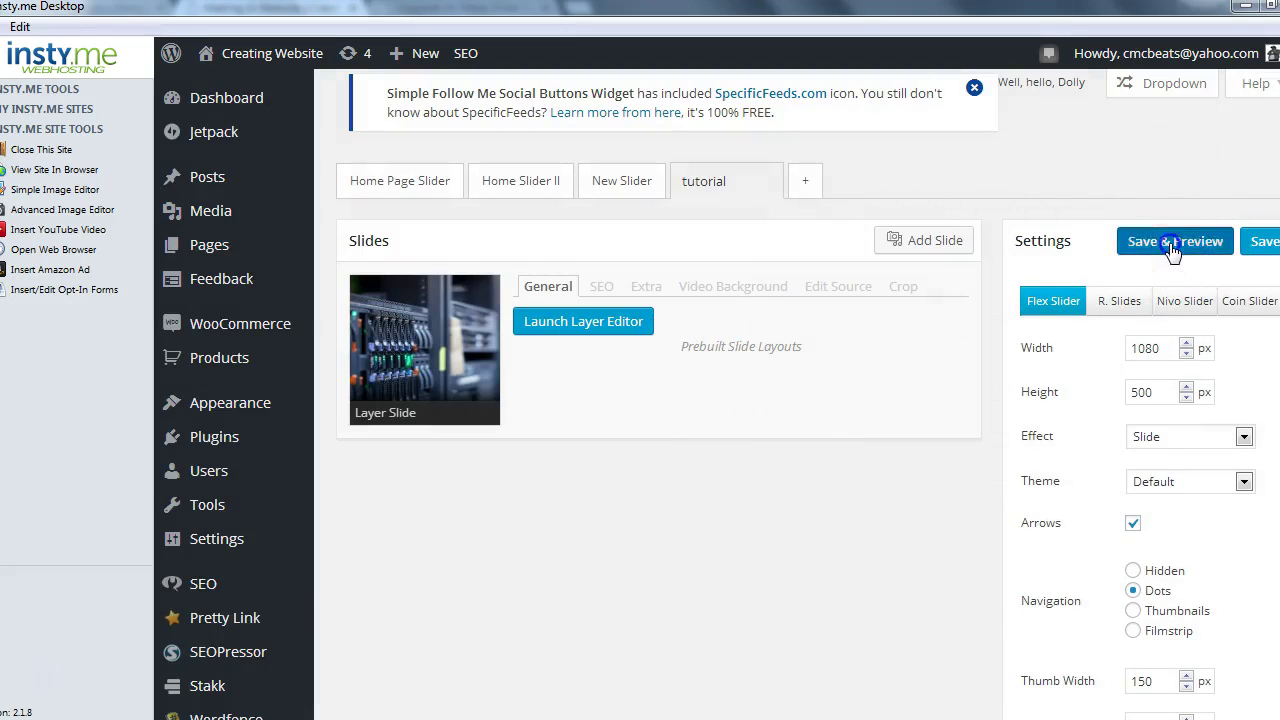
{"action": "left_click", "coordinate": [1030, 273]}
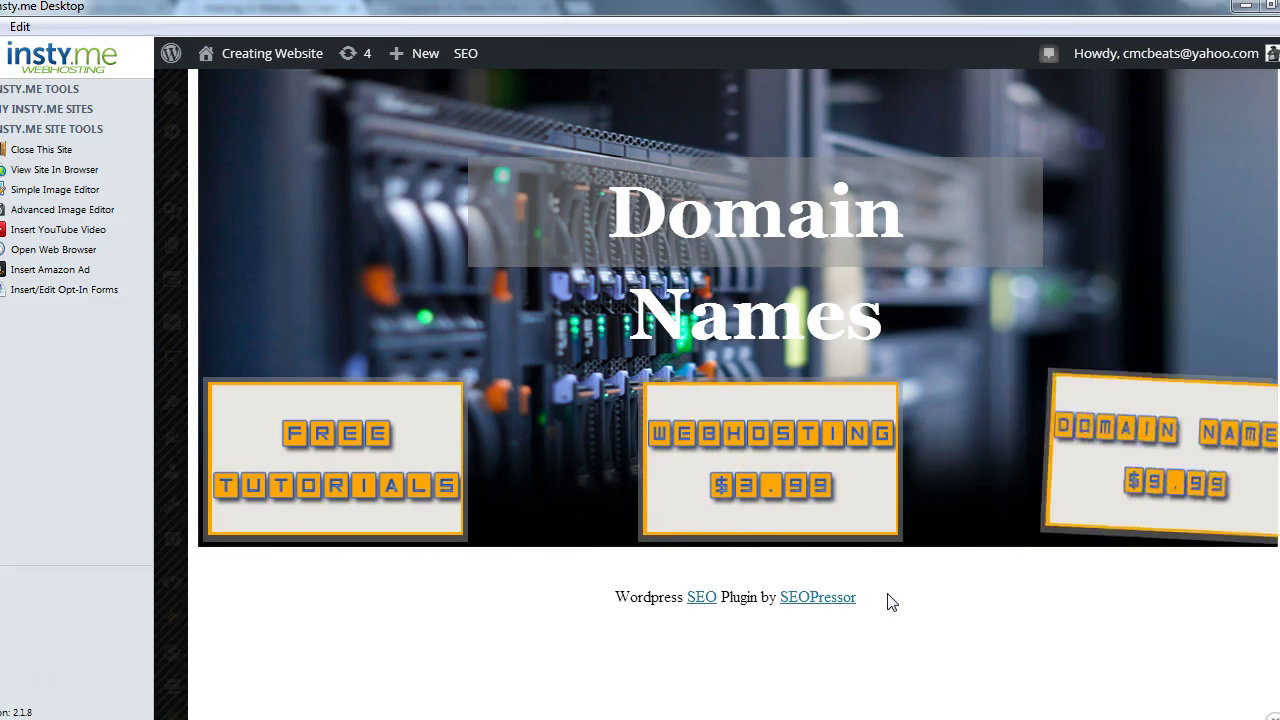
{"action": "left_click", "coordinate": [1088, 192]}
{"action": "mouse_move", "coordinate": [1225, 72]}
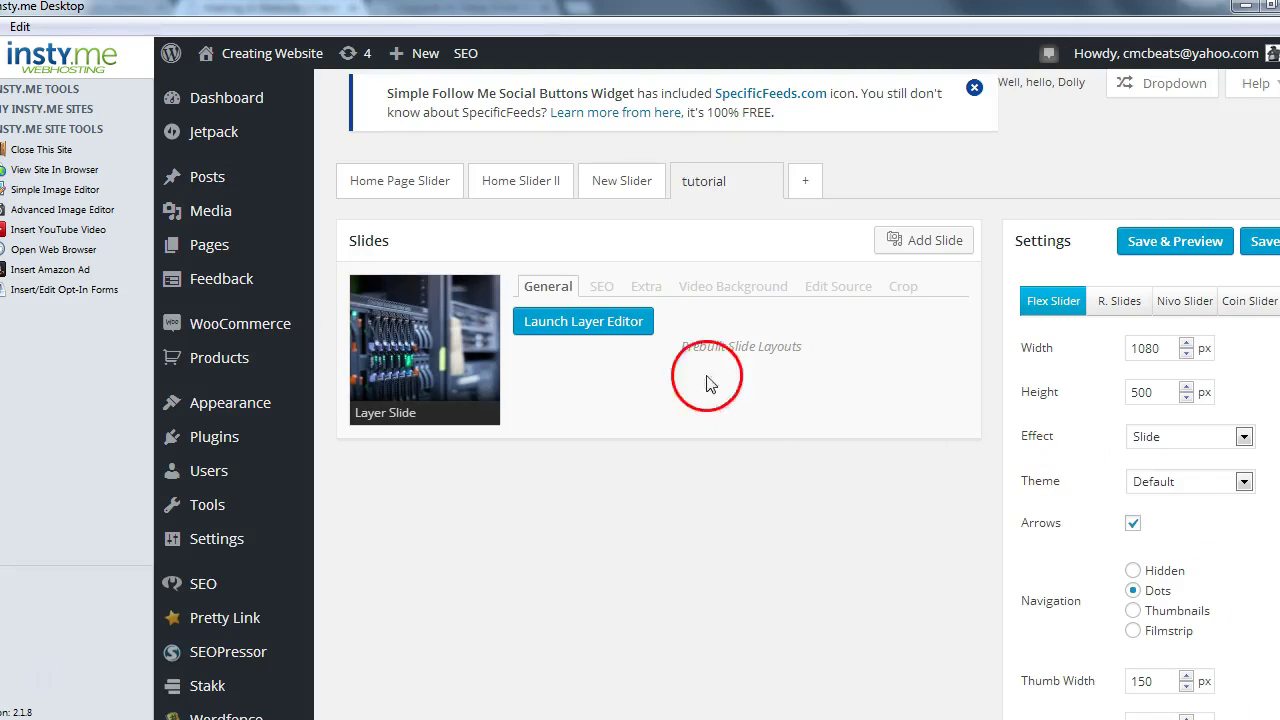
Make the Domain Names title bar wider and shorter, and shift it left.
{"action": "left_click", "coordinate": [570, 321]}
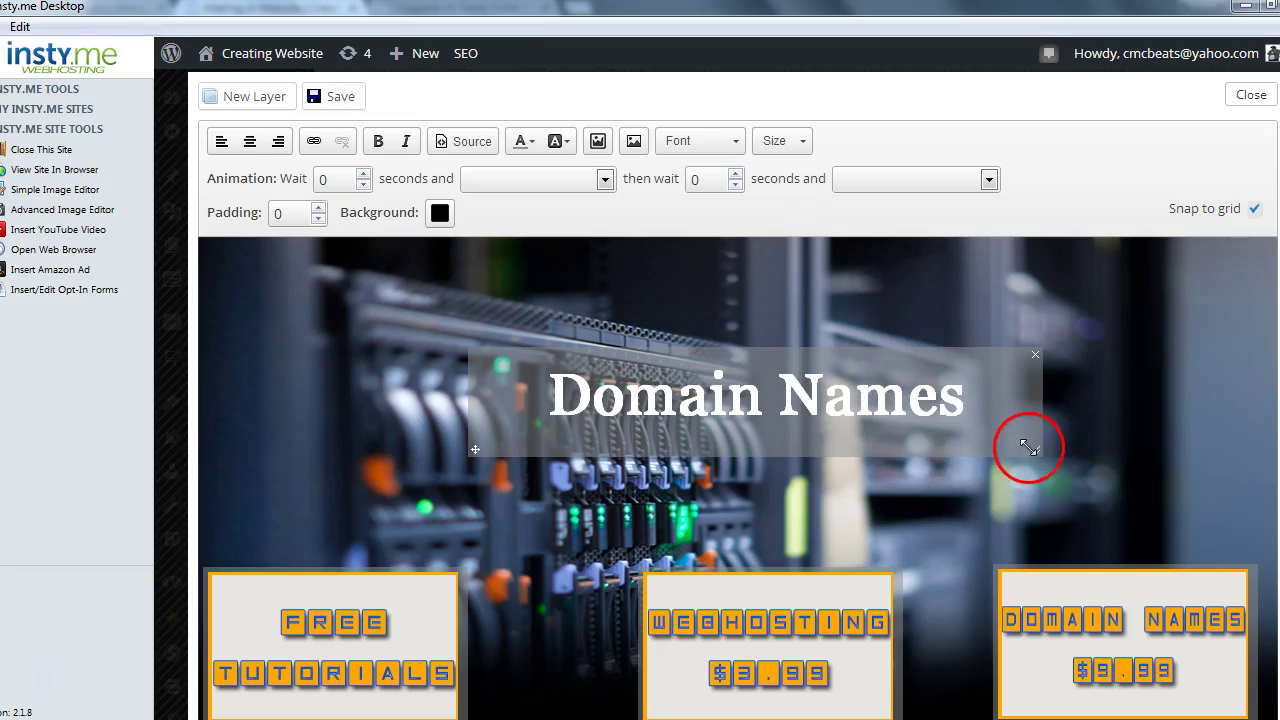
{"action": "left_click_drag", "start_coordinate": [1036, 451], "coordinate": [1222, 420]}
{"action": "left_click_drag", "start_coordinate": [480, 401], "coordinate": [362, 410]}
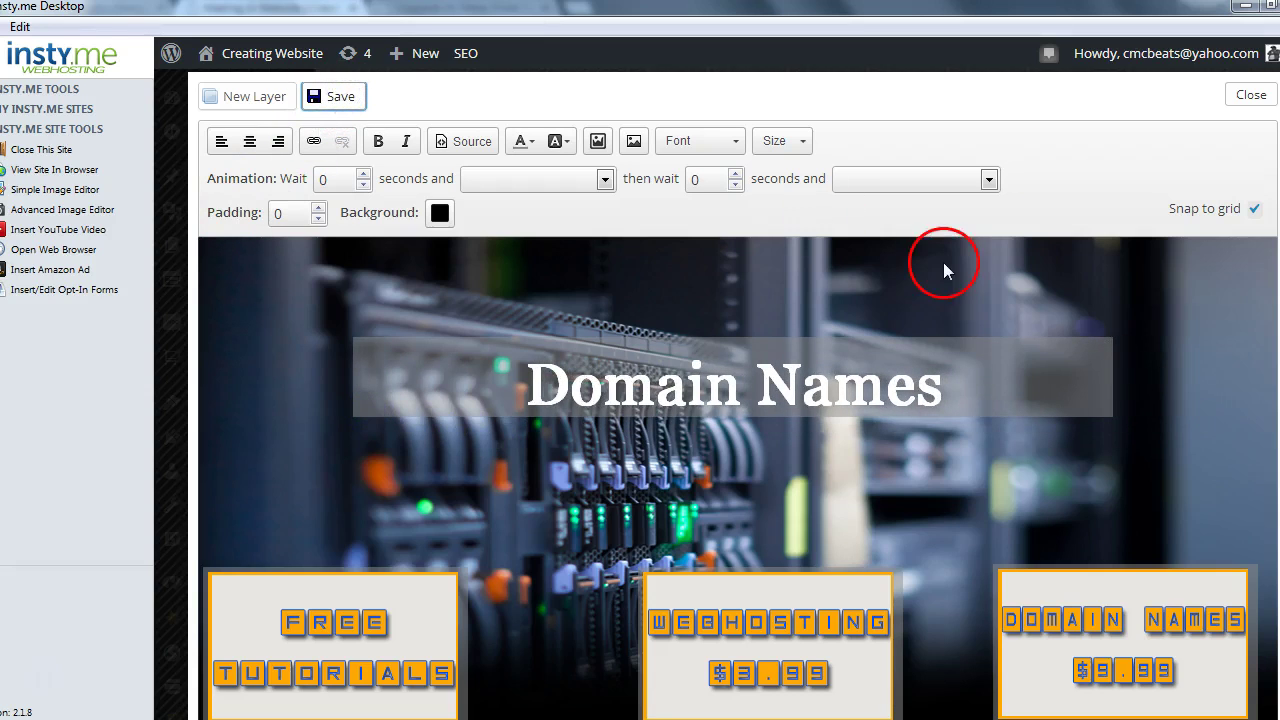
Leave the layer editor, save and preview the slider again, then close the preview.
{"action": "left_click", "coordinate": [1247, 98]}
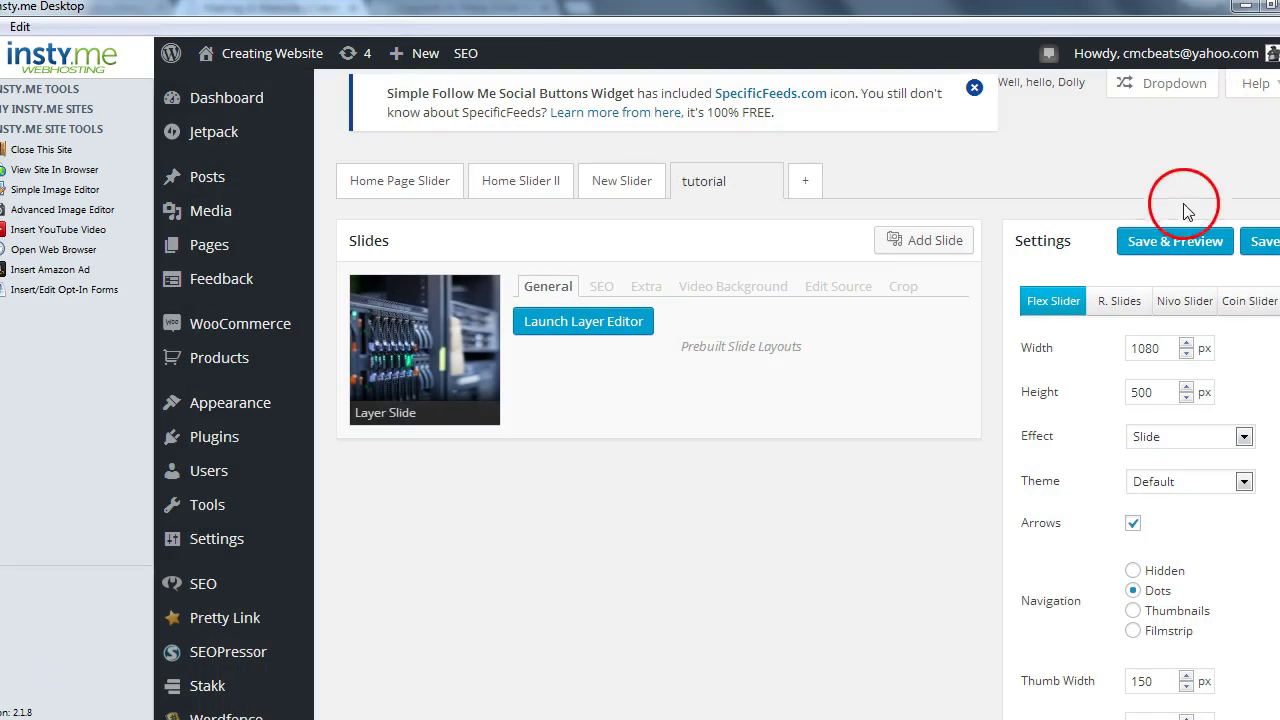
{"action": "left_click", "coordinate": [1166, 241]}
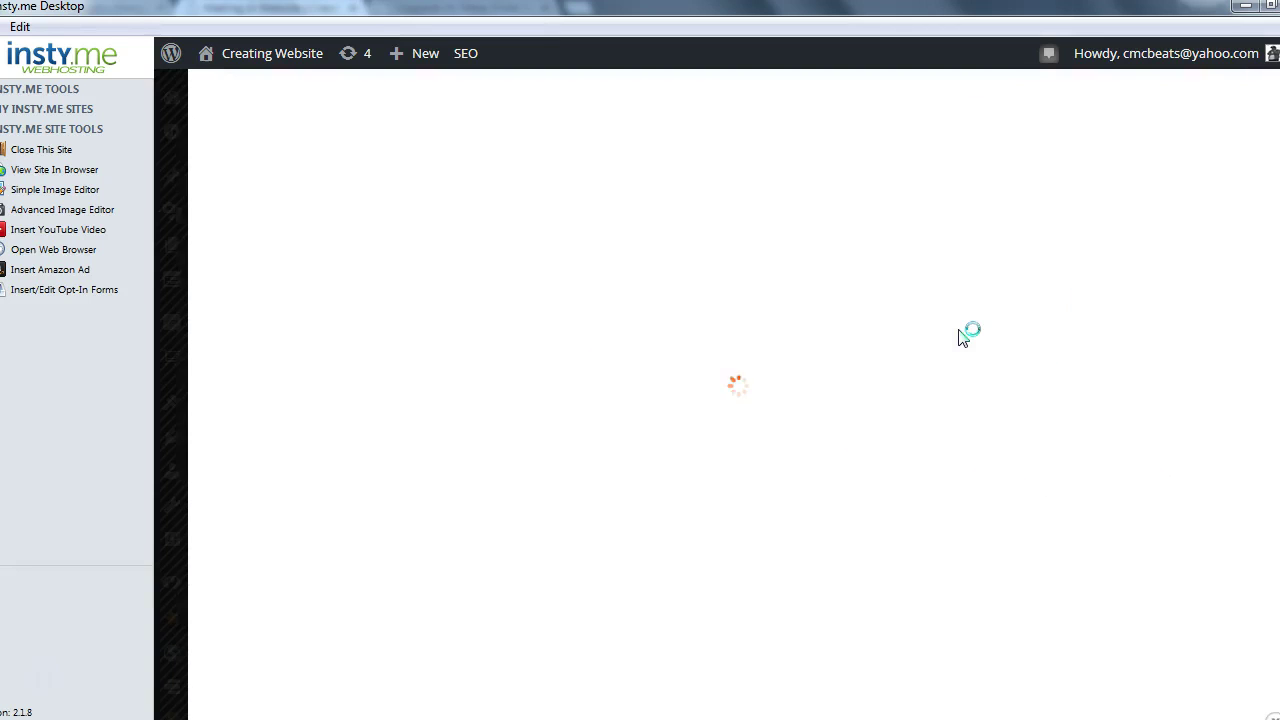
{"action": "left_click", "coordinate": [920, 437]}
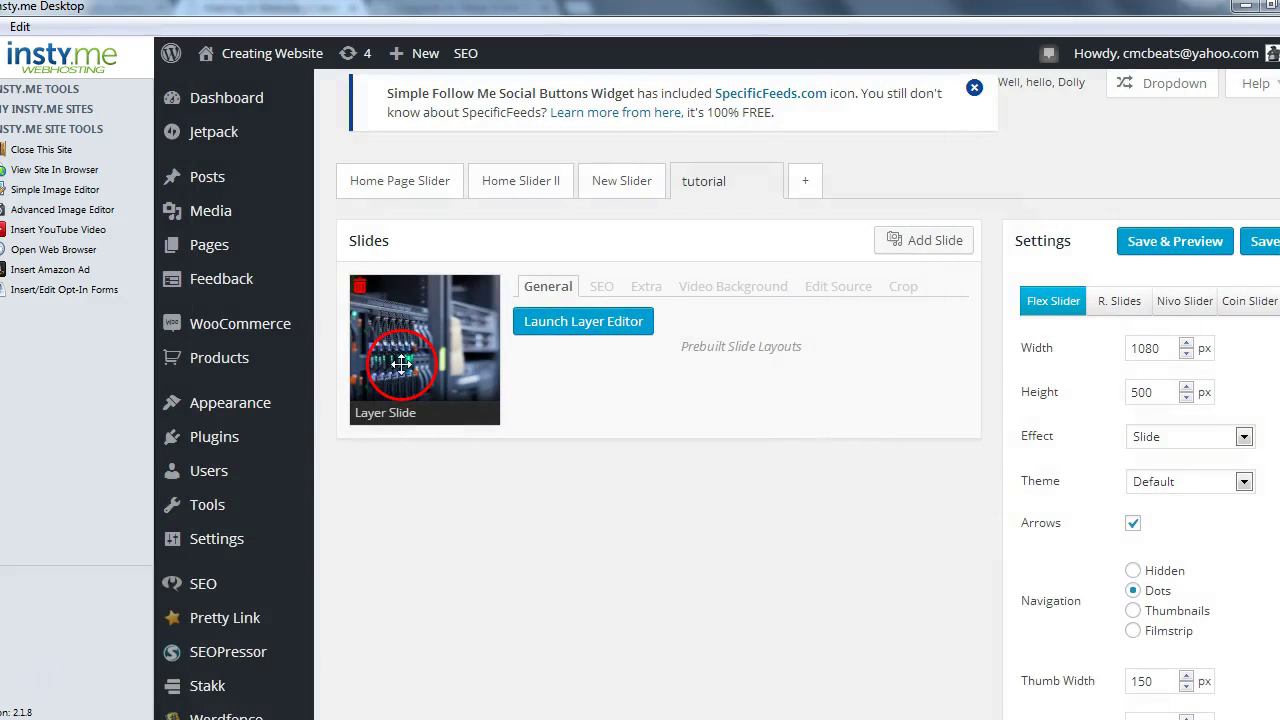
{"action": "left_click", "coordinate": [630, 321]}
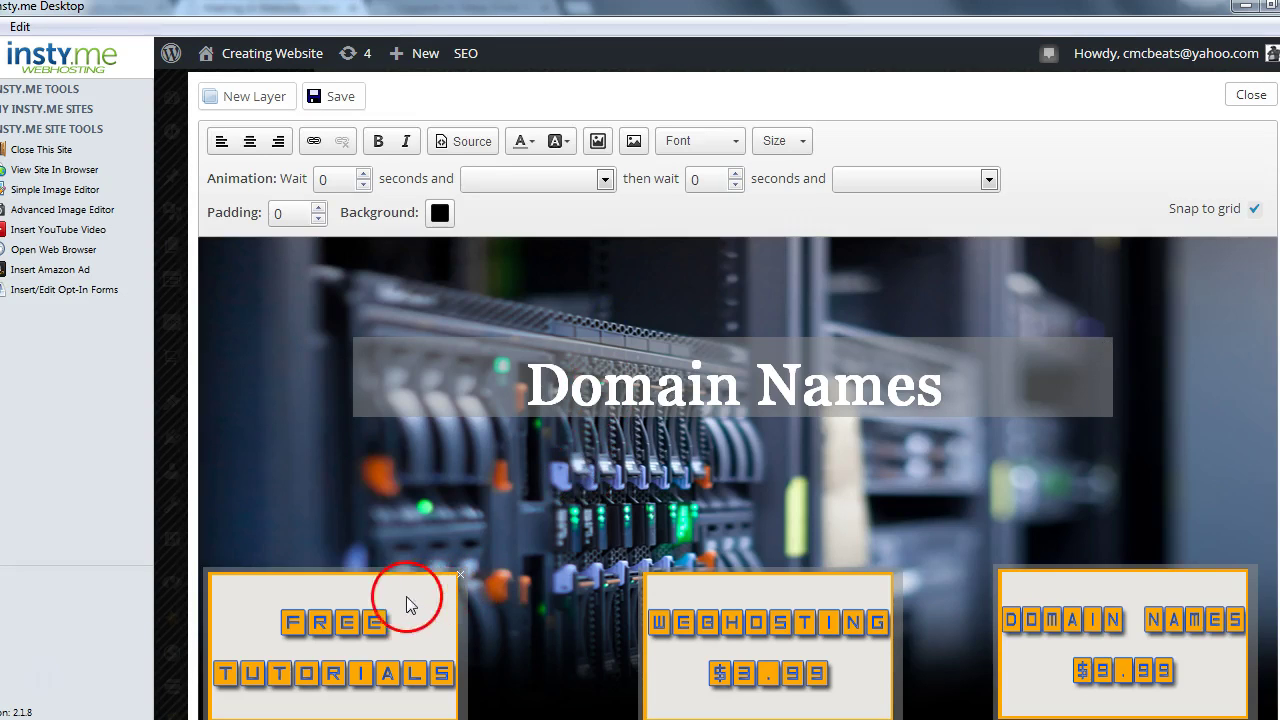
{"action": "left_click", "coordinate": [389, 600]}
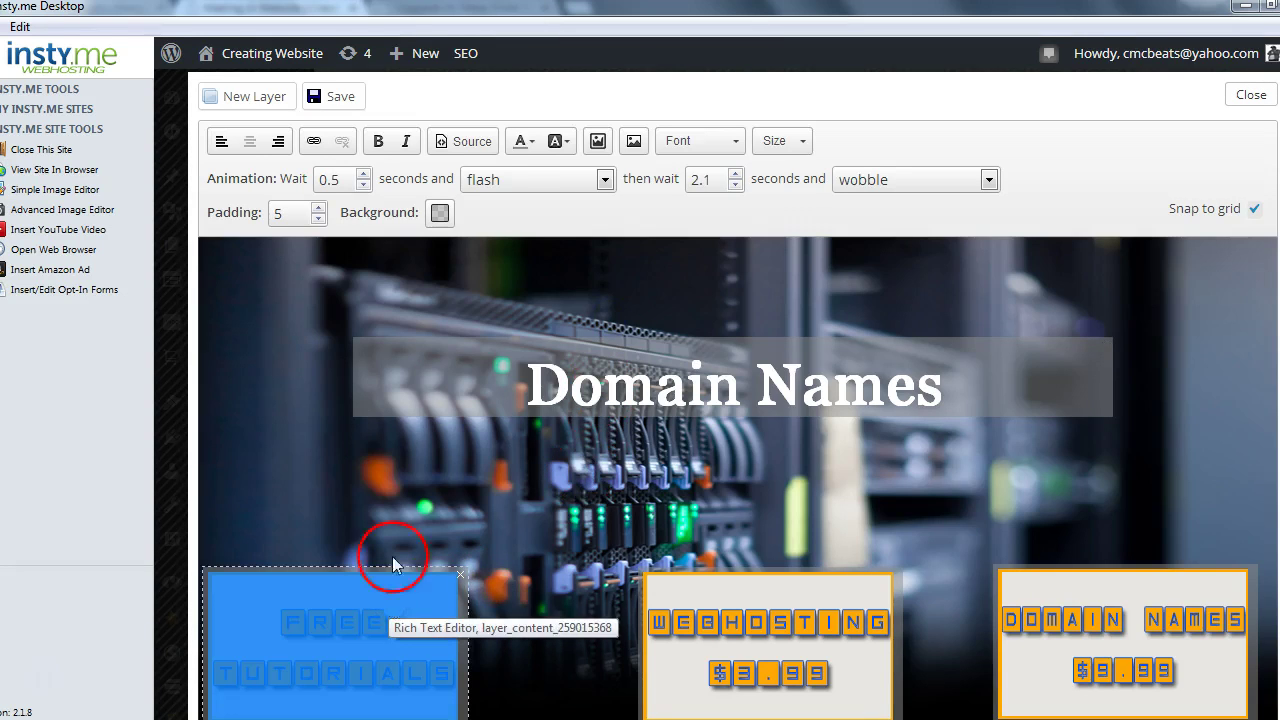
{"action": "left_click", "coordinate": [313, 141]}
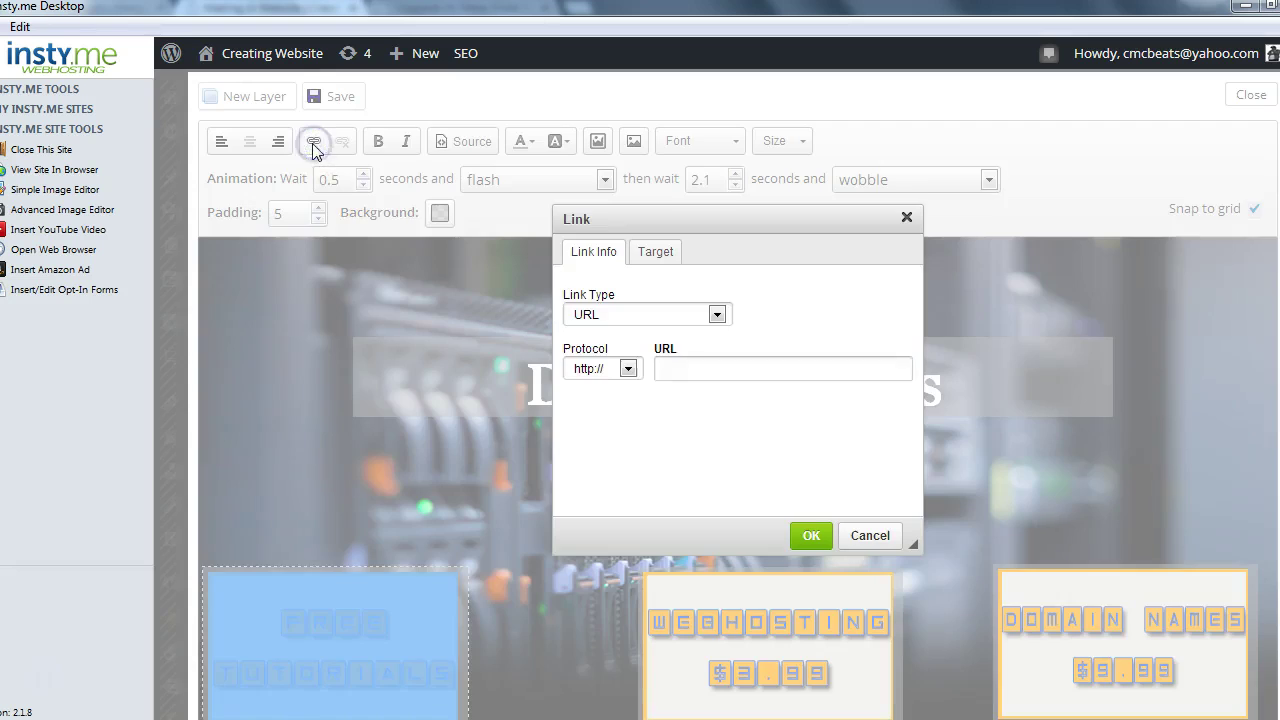
{"action": "left_click", "coordinate": [722, 371]}
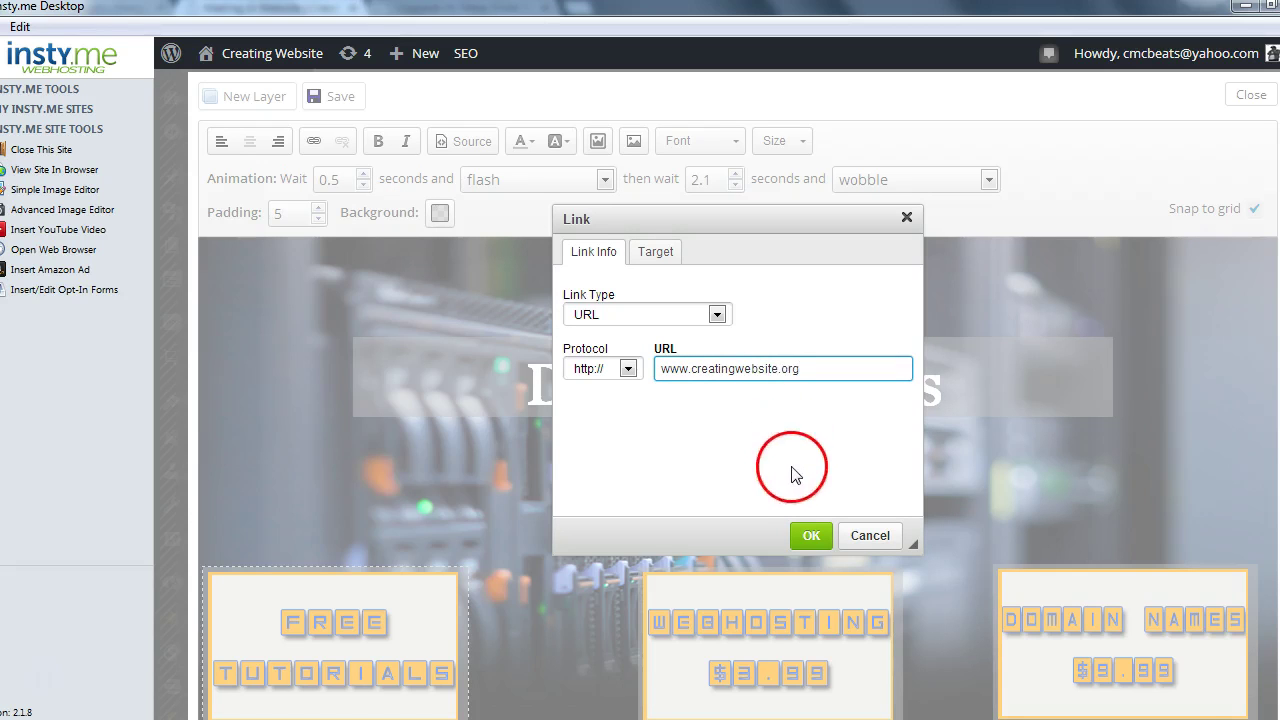
{"action": "left_click", "coordinate": [803, 534]}
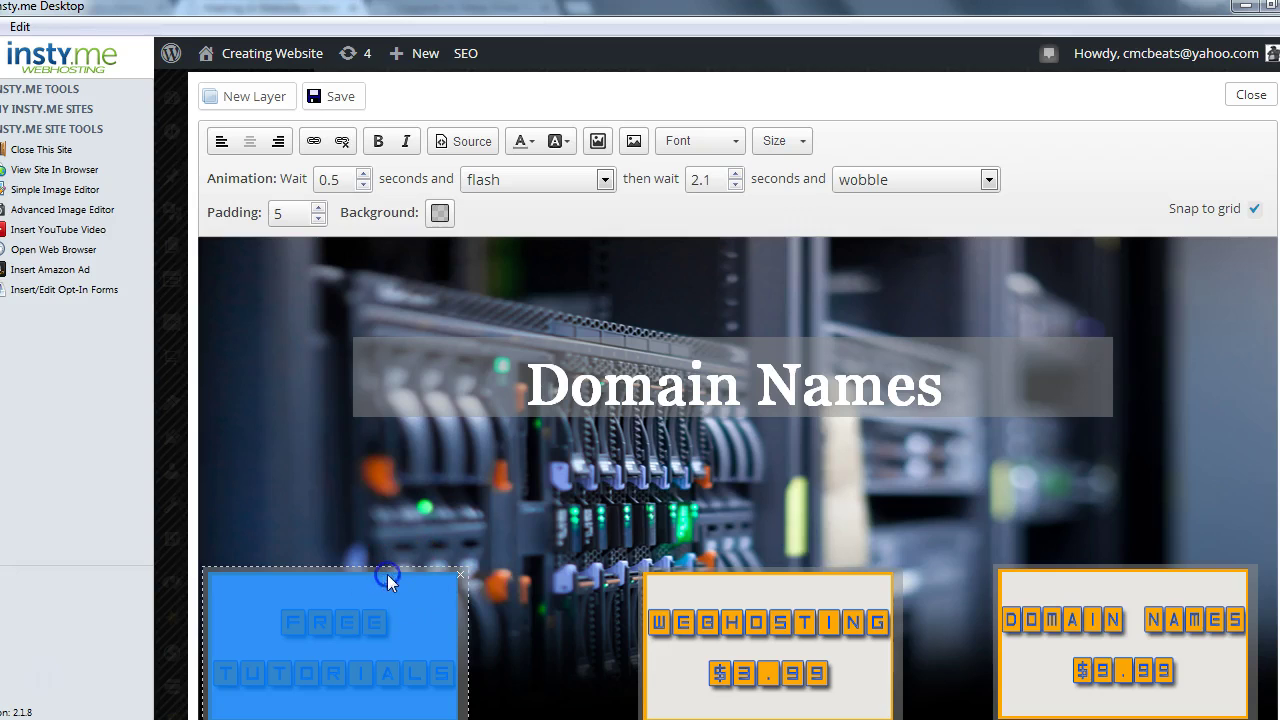
{"action": "left_click", "coordinate": [815, 353]}
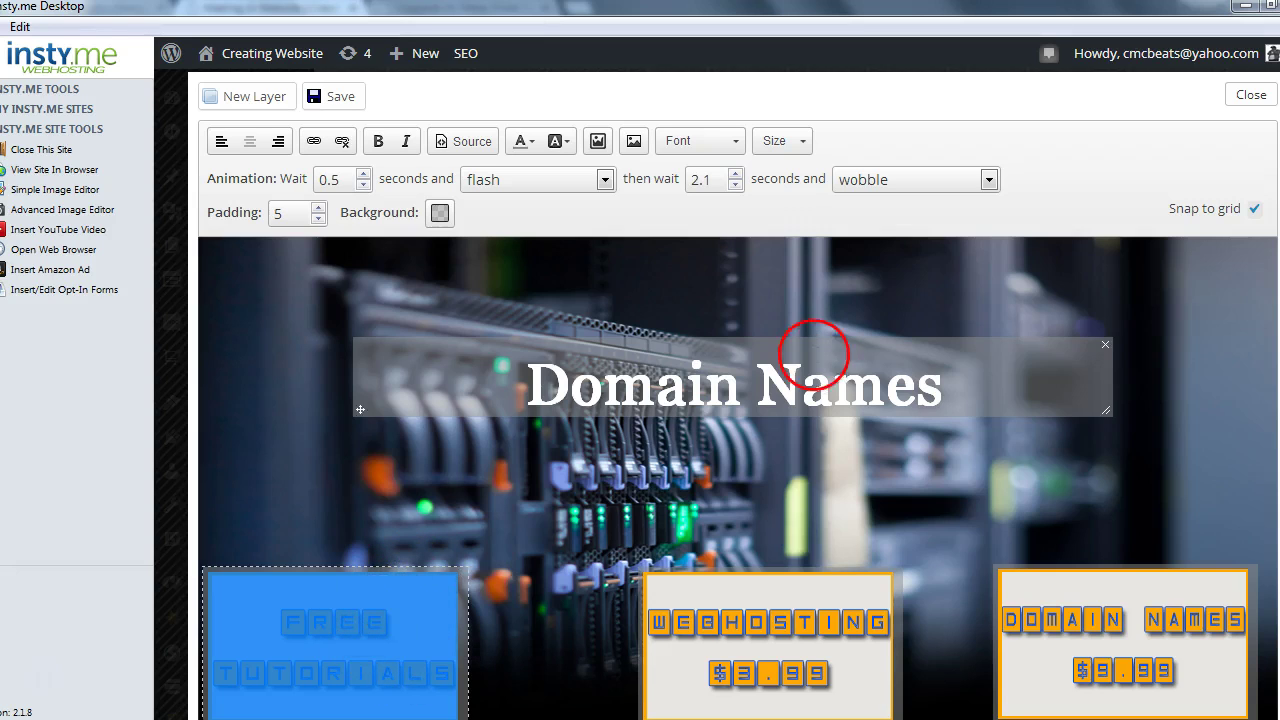
{"action": "left_click", "coordinate": [345, 98]}
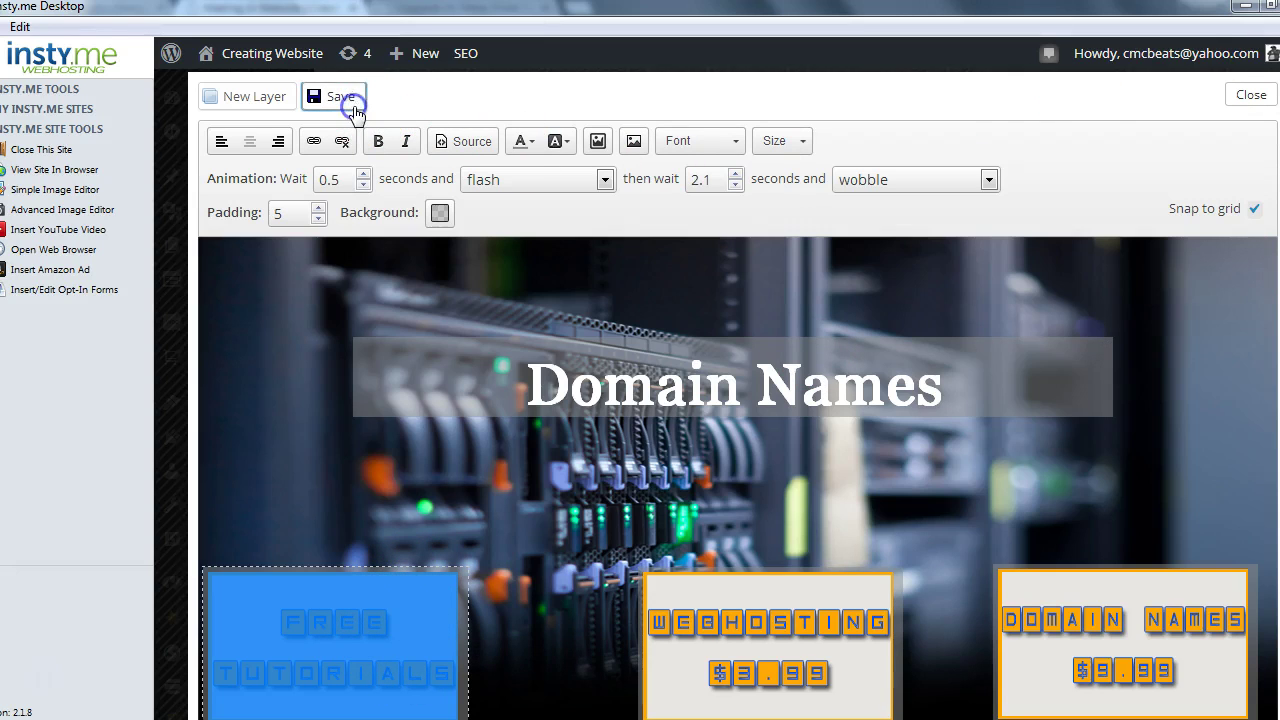
{"action": "left_click", "coordinate": [1250, 96]}
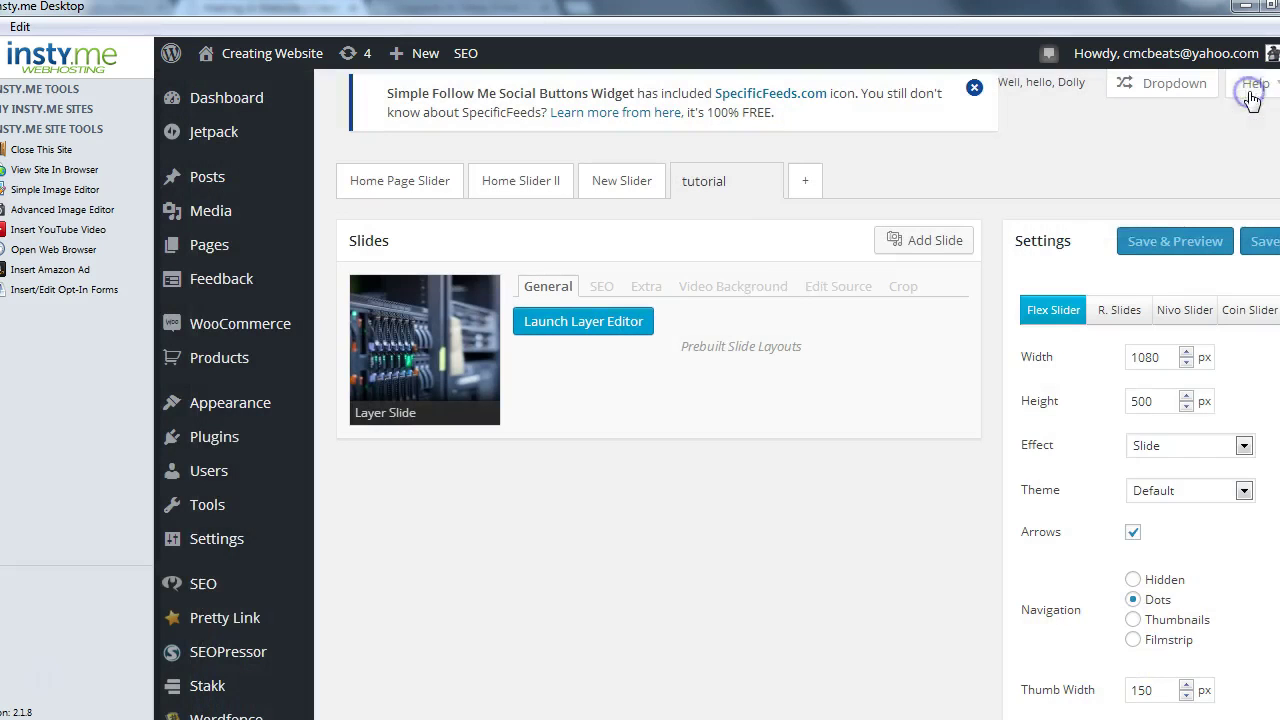
Save and preview the finished slider, then test the Free Tutorials box's link.
{"action": "left_click", "coordinate": [1175, 241]}
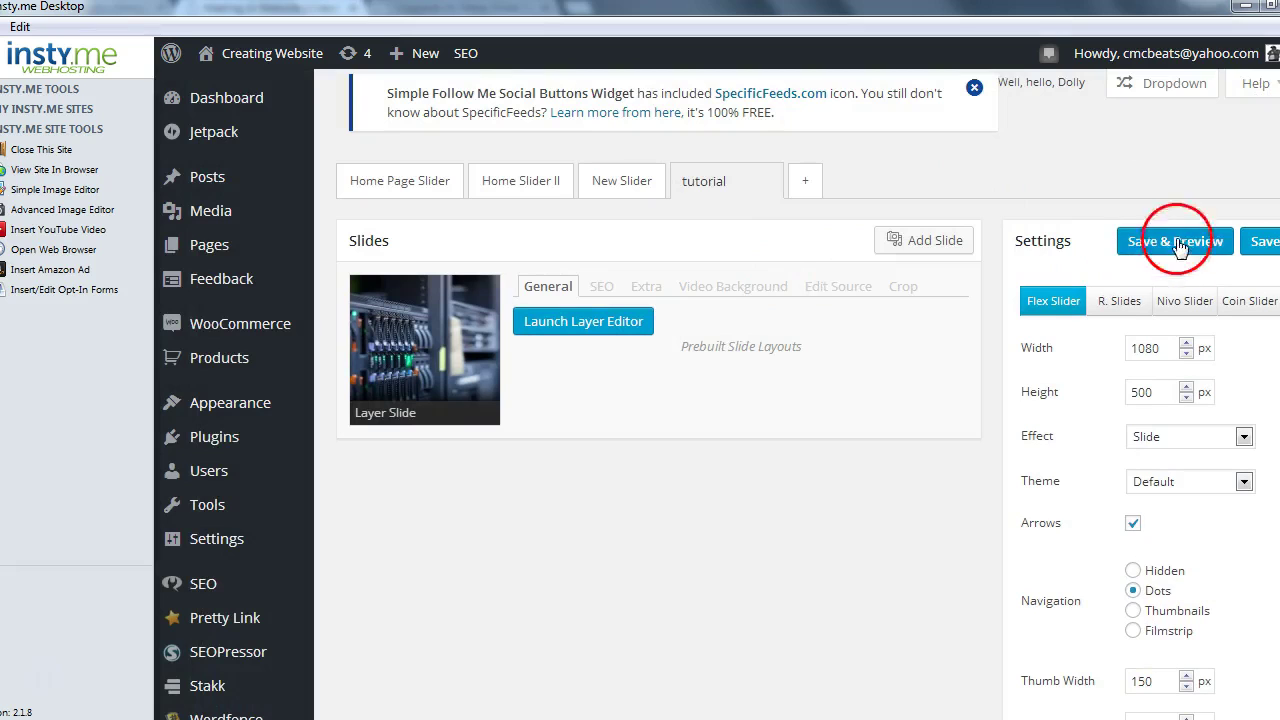
{"action": "left_click", "coordinate": [641, 402]}
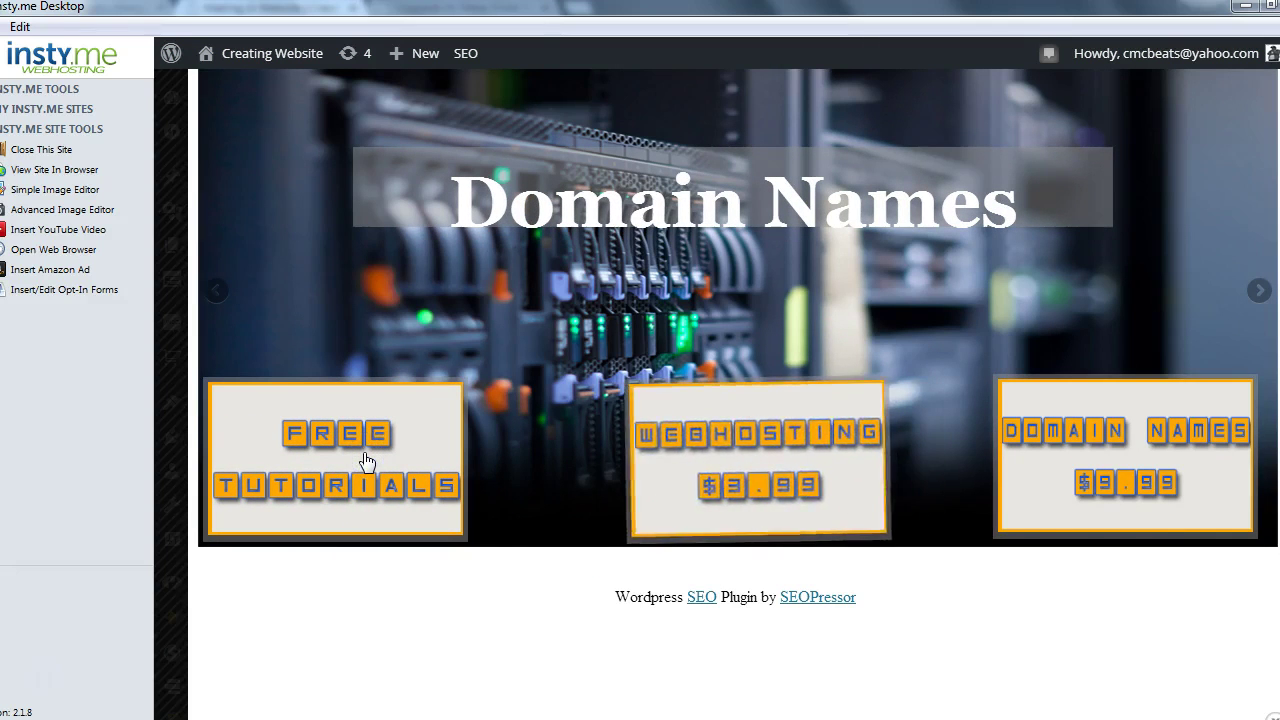
{"action": "left_click", "coordinate": [338, 436]}
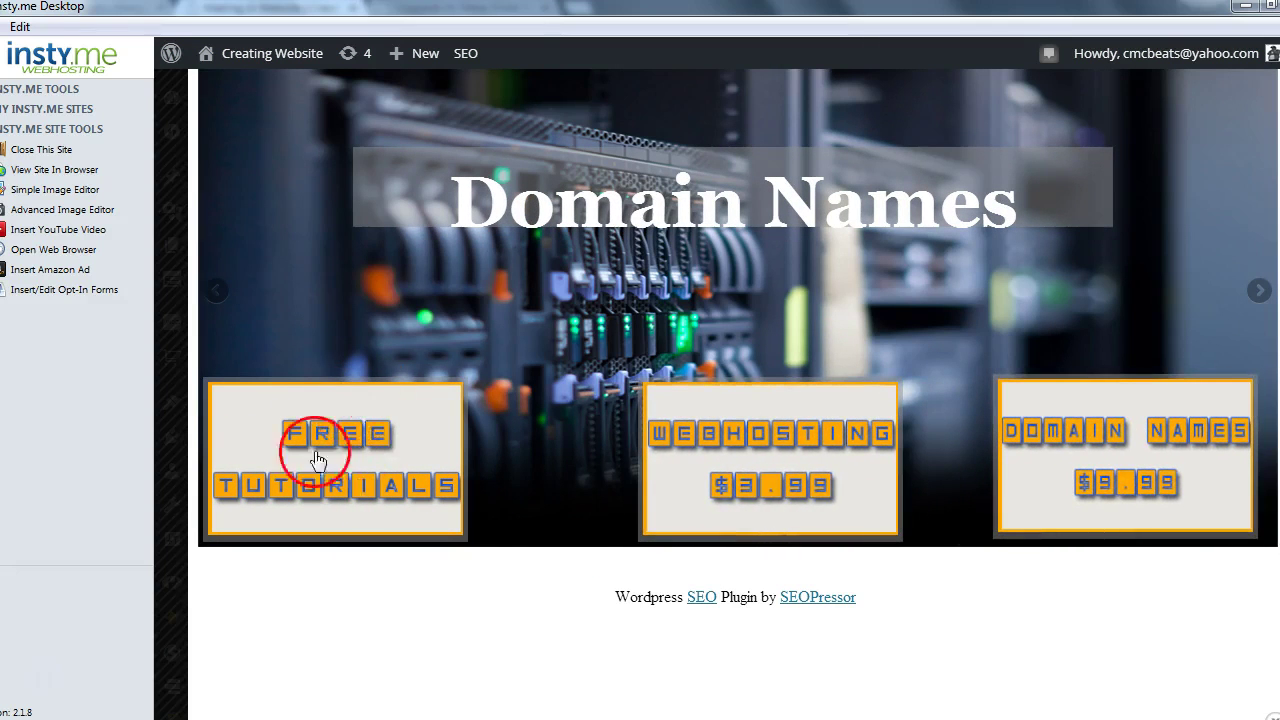